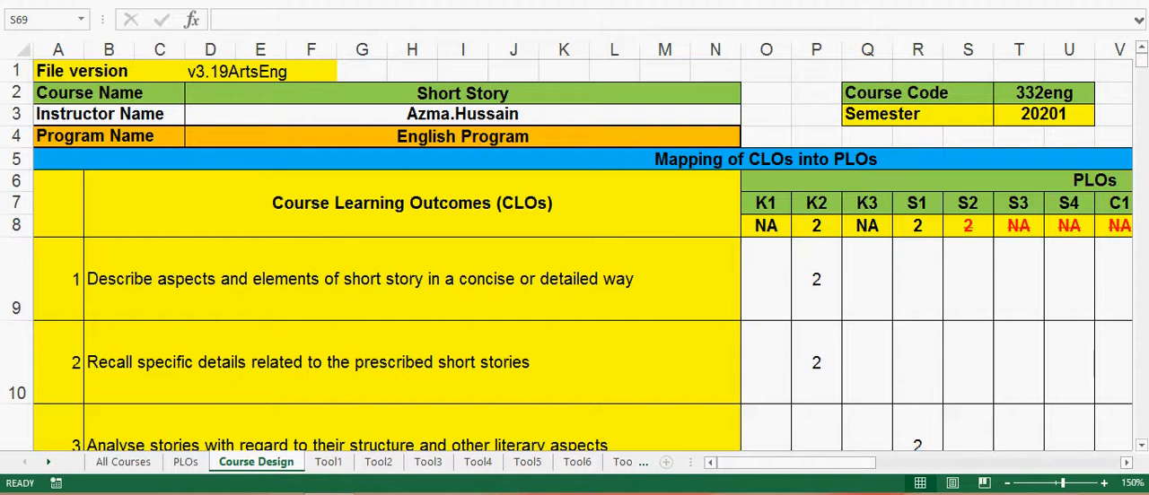
Step: Review the CLO-to-PLO mapping and the direct assessment tools with their values on the Course Design sheet
click(412, 279)
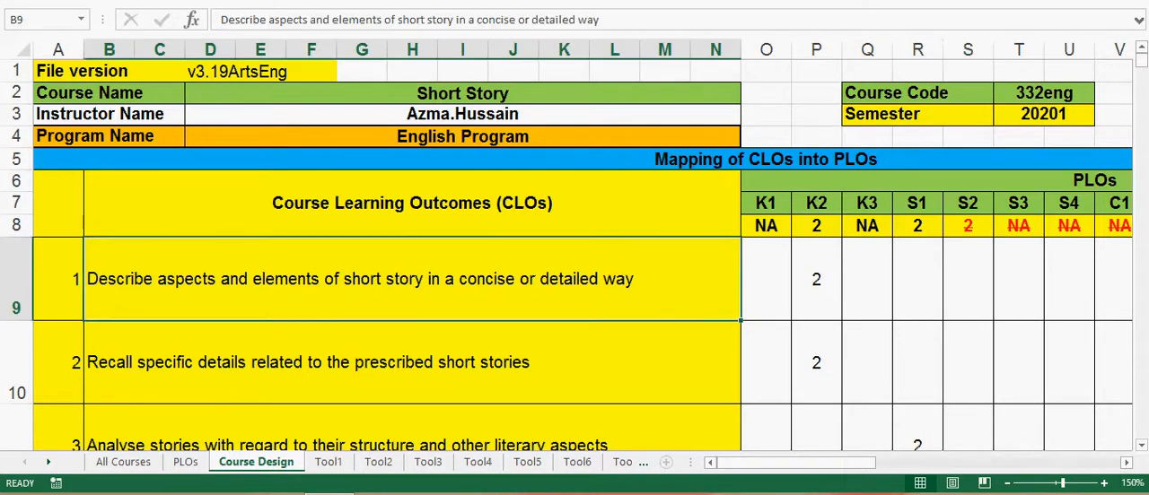
click(816, 280)
scroll(575, 257, down, 9)
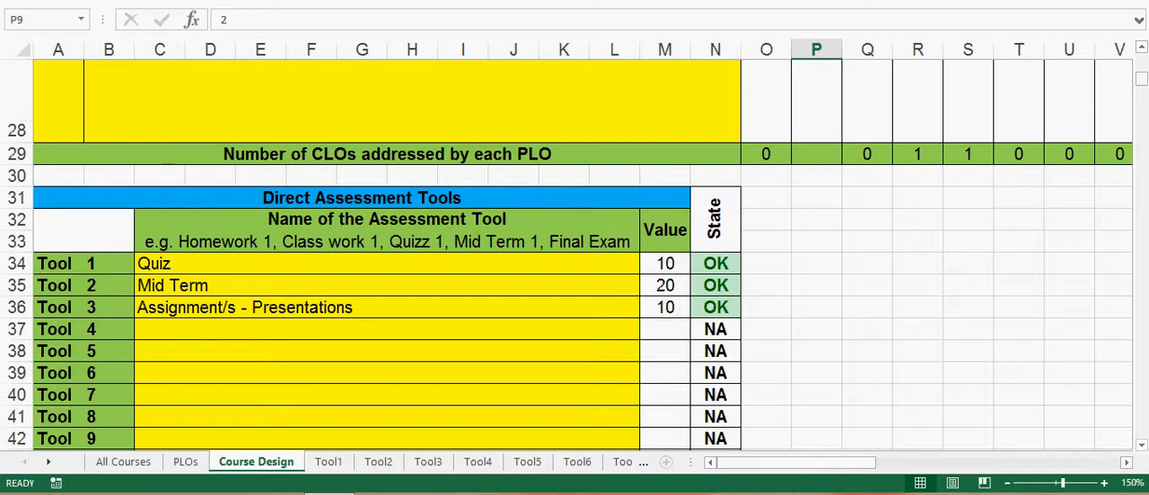
drag(387, 264, 664, 307)
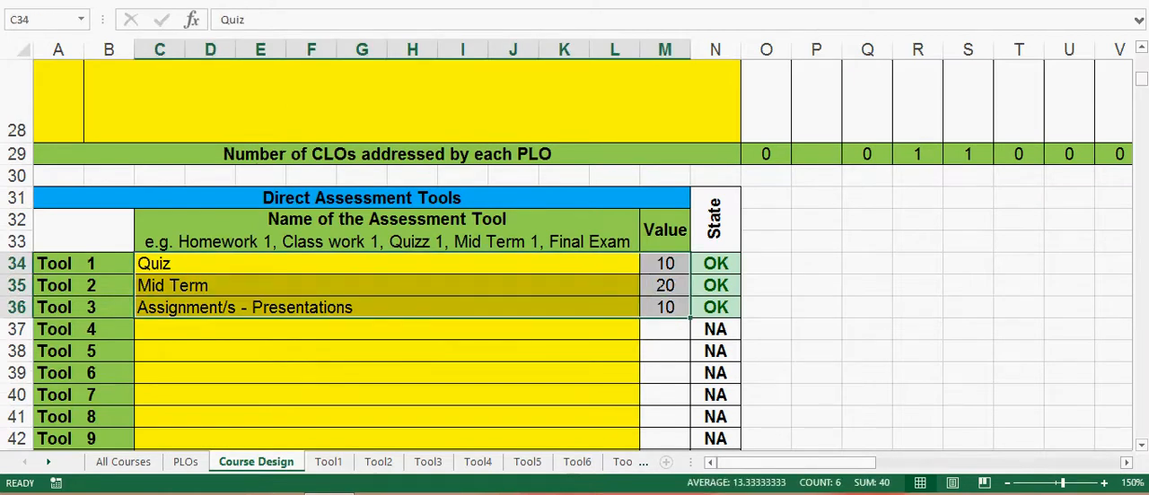
scroll(575, 255, down, 3)
click(387, 338)
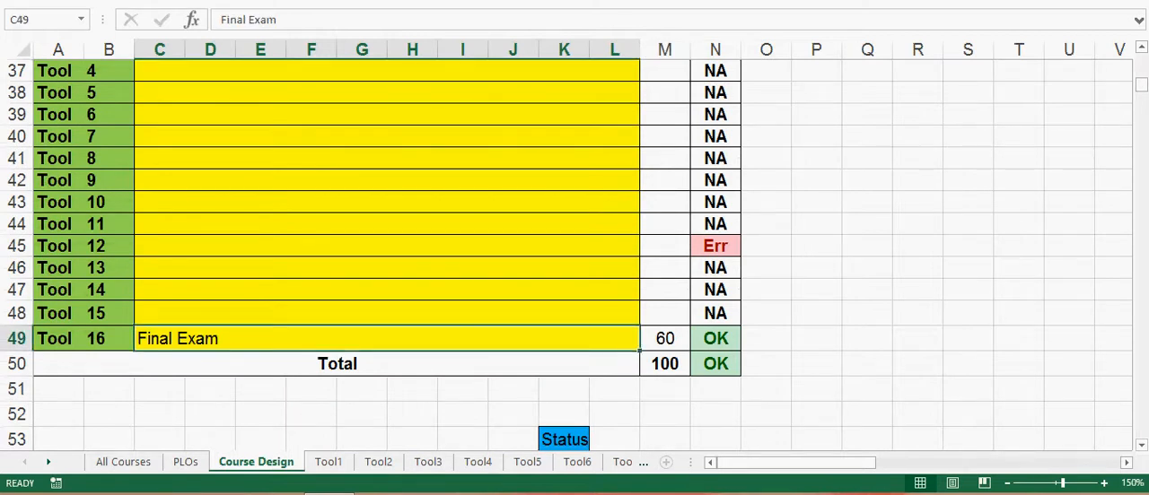
scroll(574, 255, down, 2)
scroll(575, 255, down, 2)
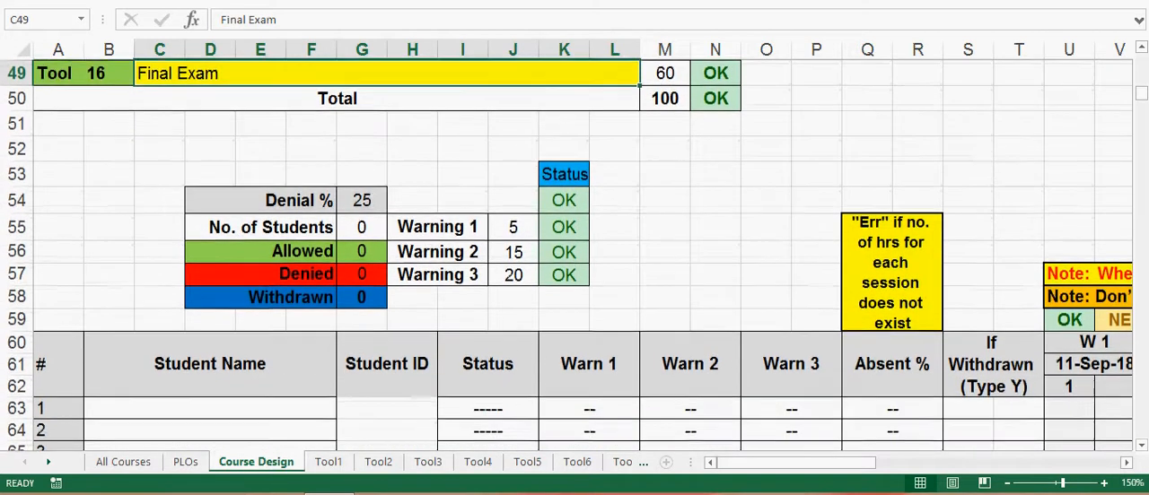
Step: Examine the student table's name, ID and status cells and the No. of Students formula on the Course Design sheet
scroll(575, 255, down, 1)
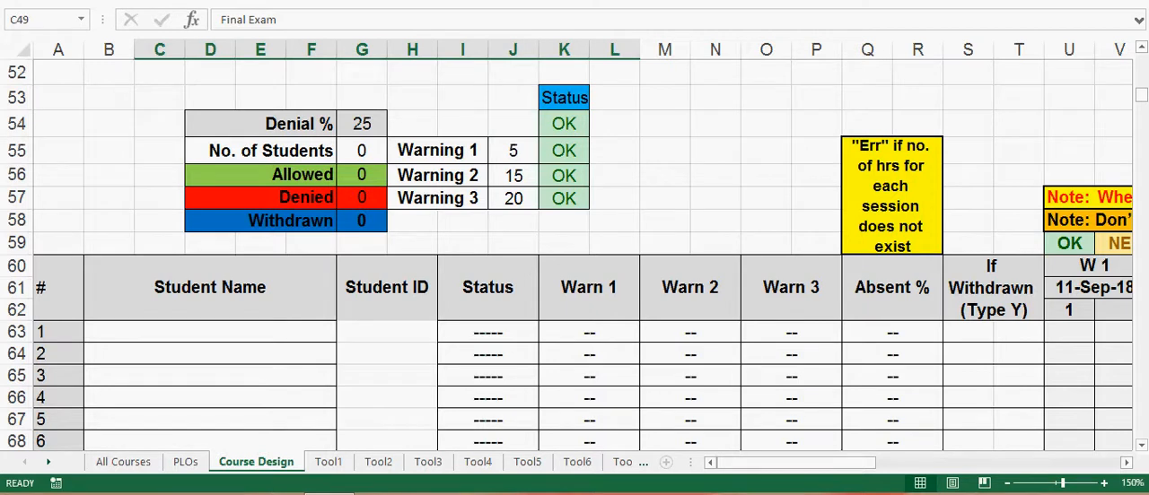
drag(210, 332, 386, 332)
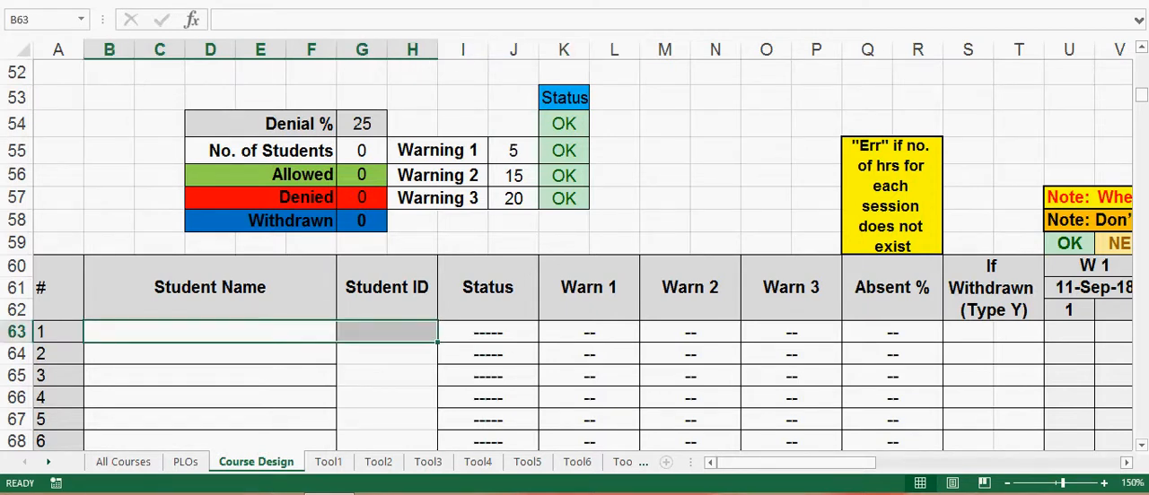
click(362, 151)
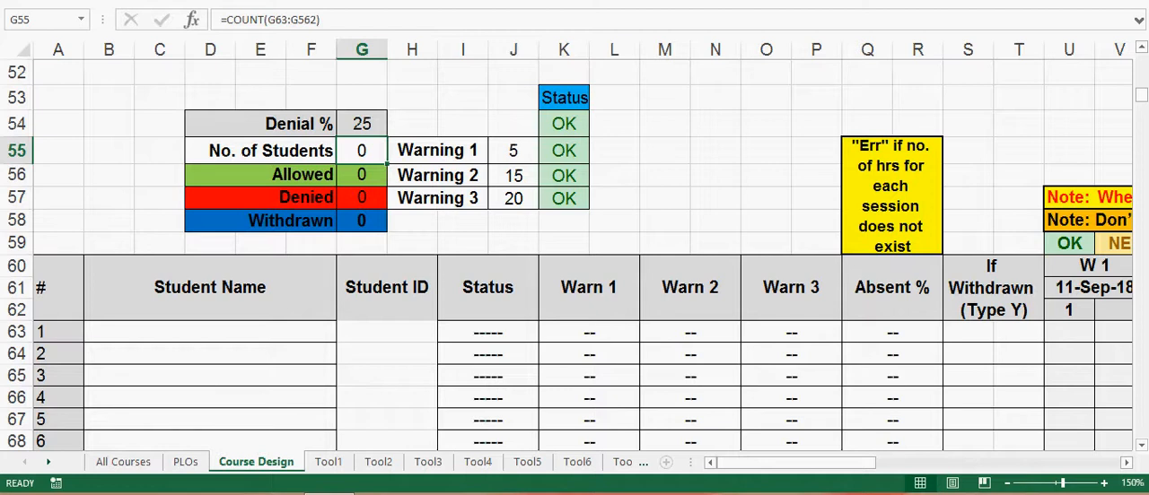
drag(488, 332, 488, 419)
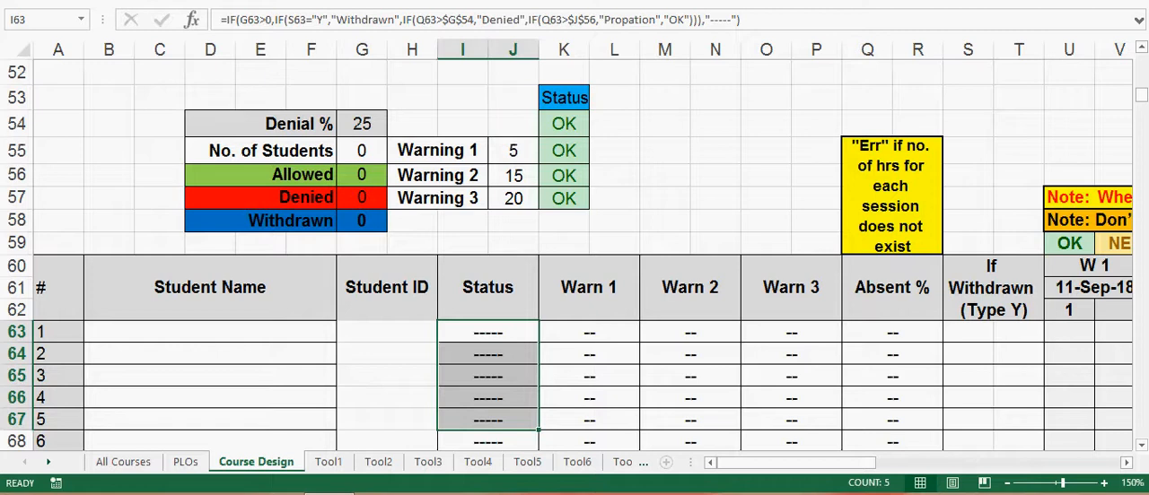
click(210, 332)
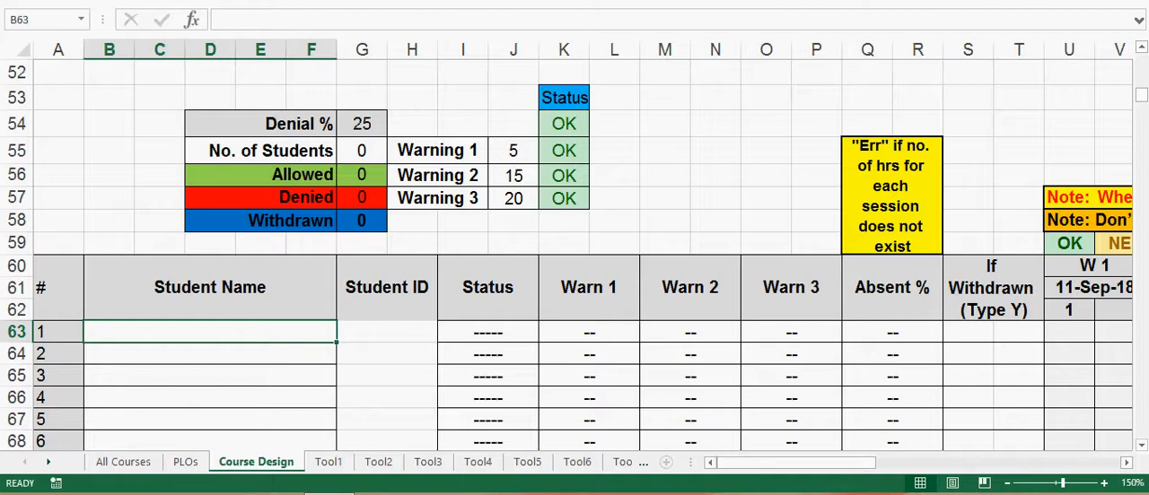
Step: Switch to the browser, open the English Jazan University academic portal and log in with the saved credentials
click(172, 493)
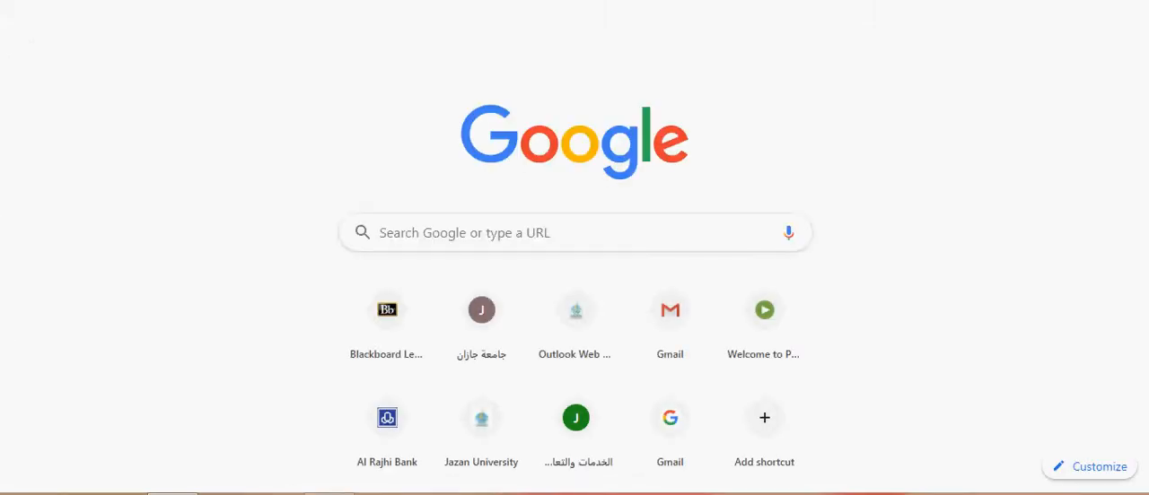
key(Return)
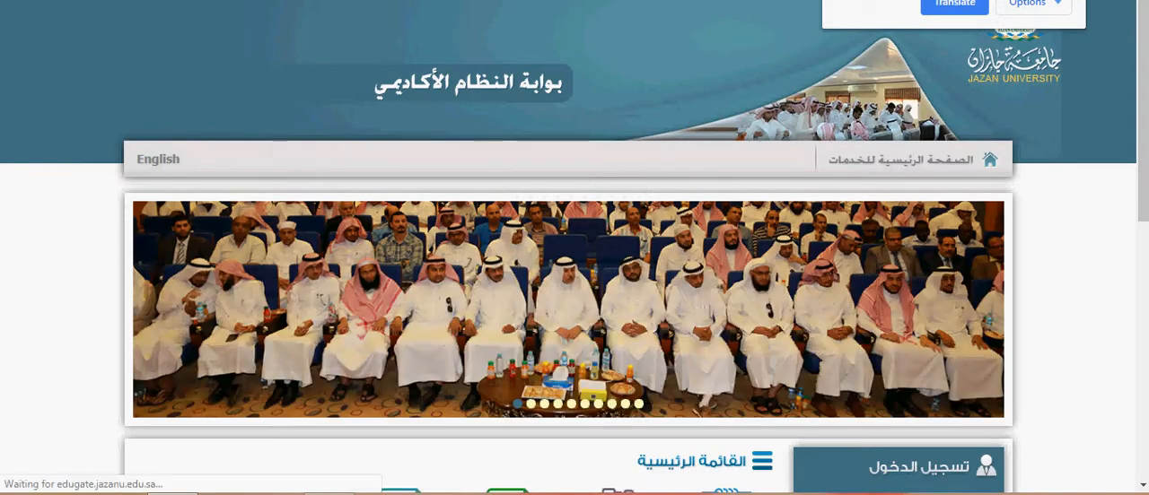
scroll(575, 269, down, 2)
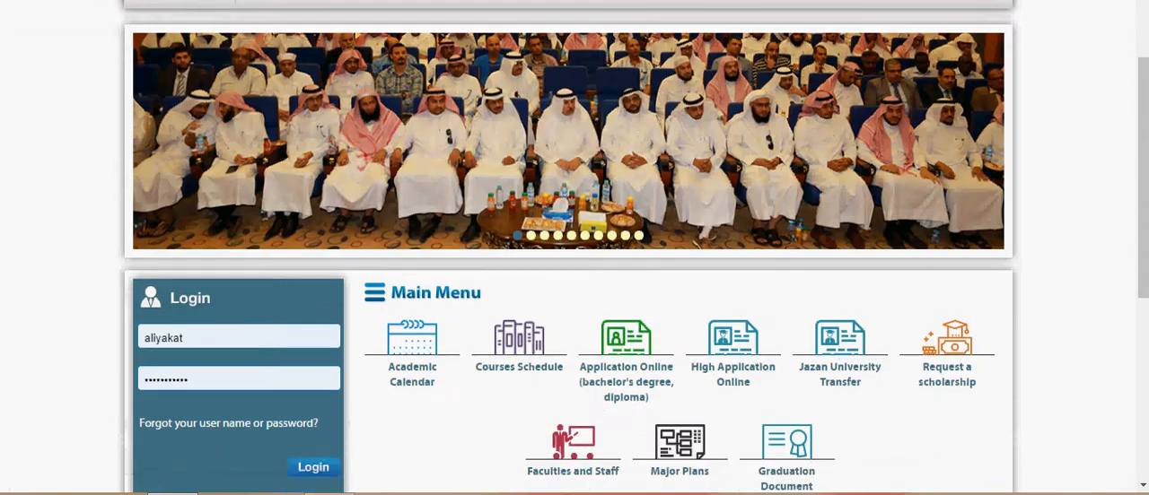
click(313, 467)
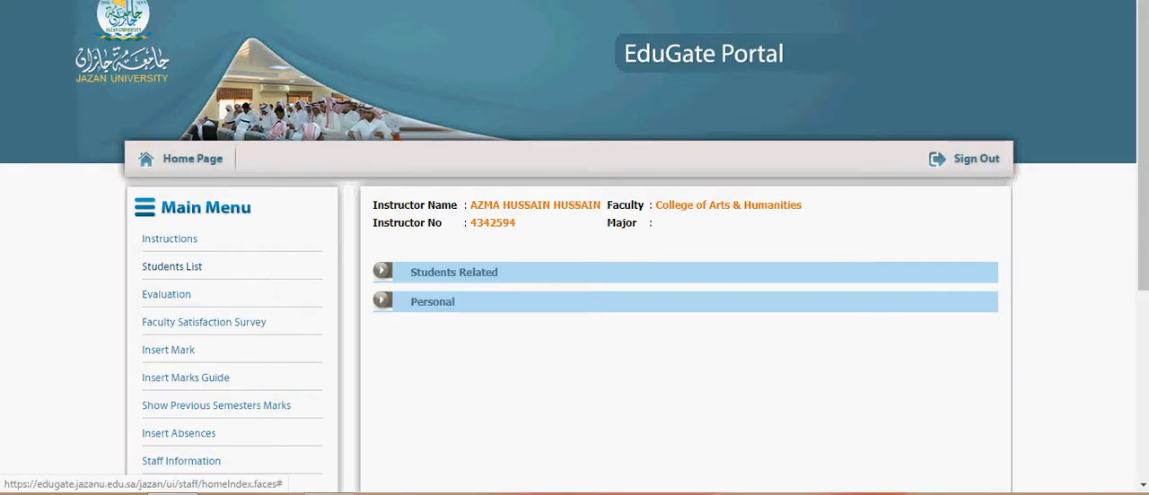
Step: Open the students list for the Short Story course 332ENG-3, section 3810, and look through all enrolled students
click(171, 267)
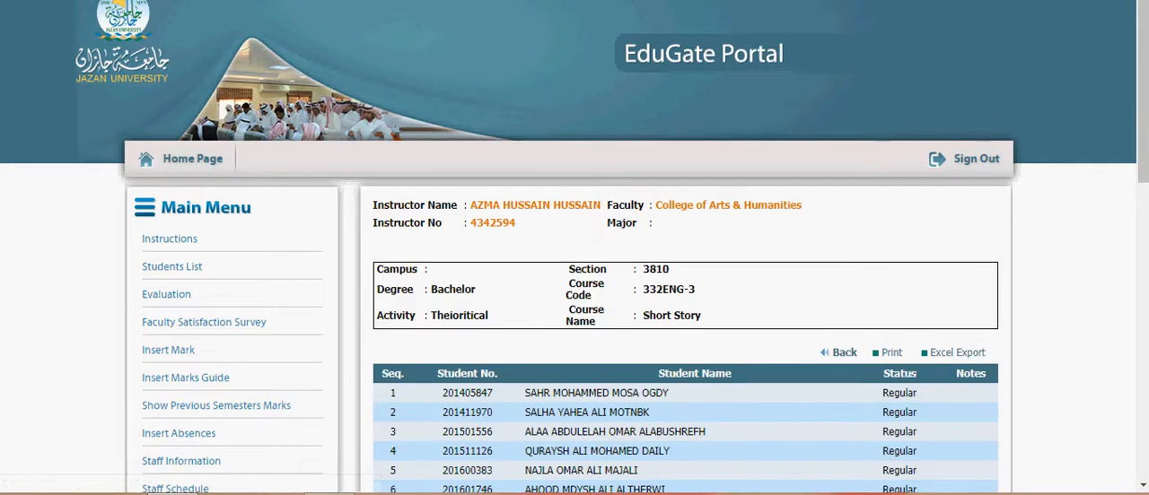
scroll(574, 269, down, 4)
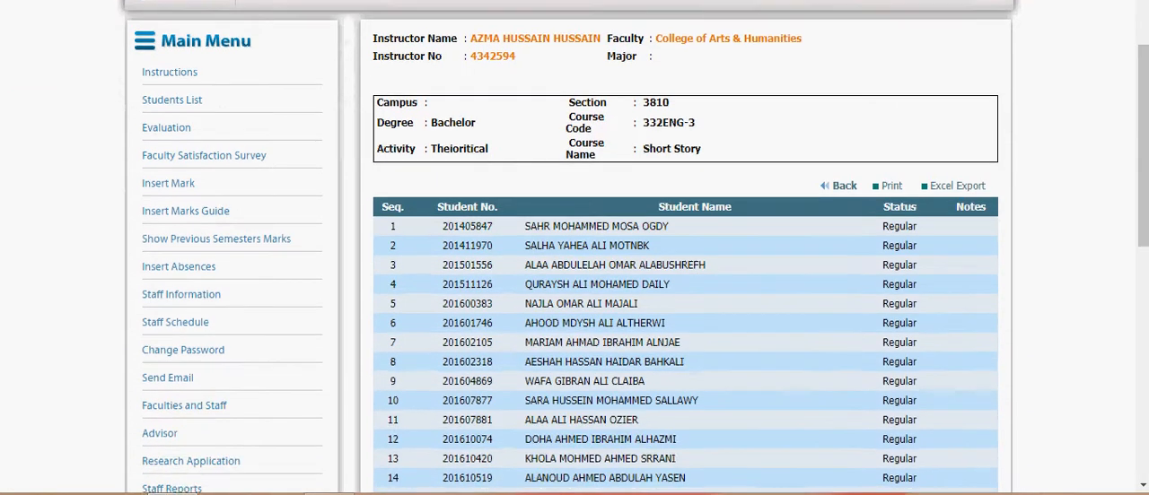
scroll(575, 269, down, 6)
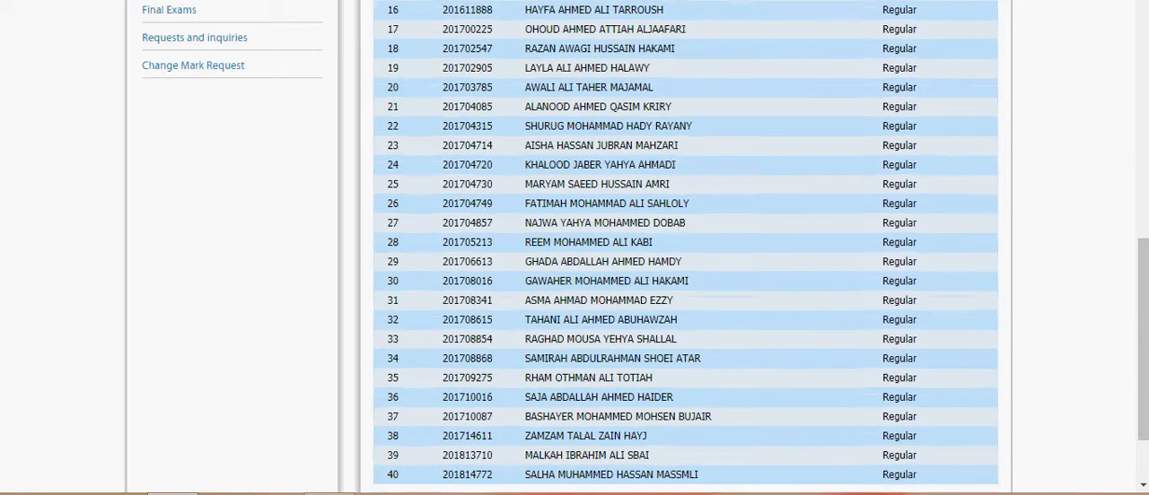
scroll(575, 269, up, 10)
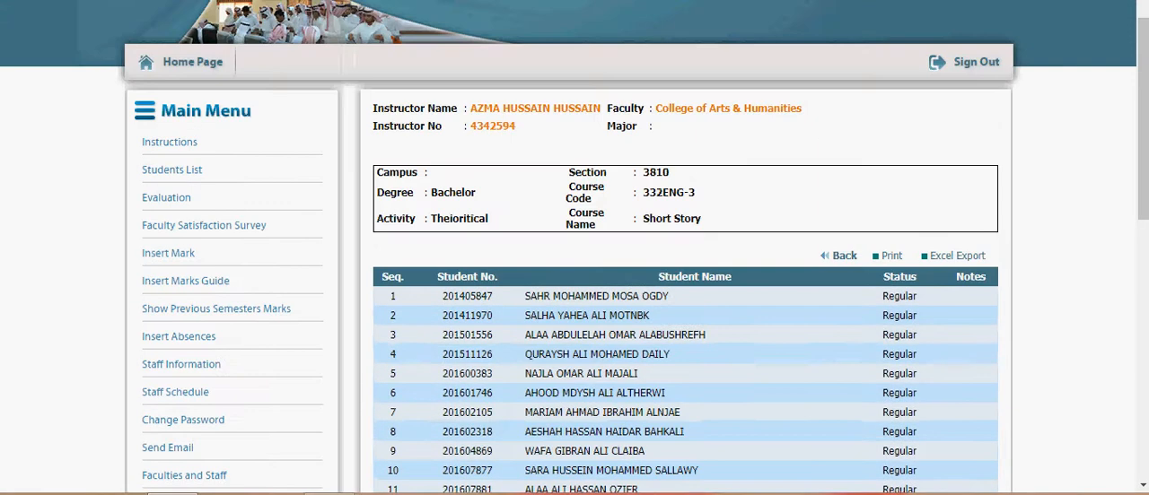
scroll(575, 269, up, 2)
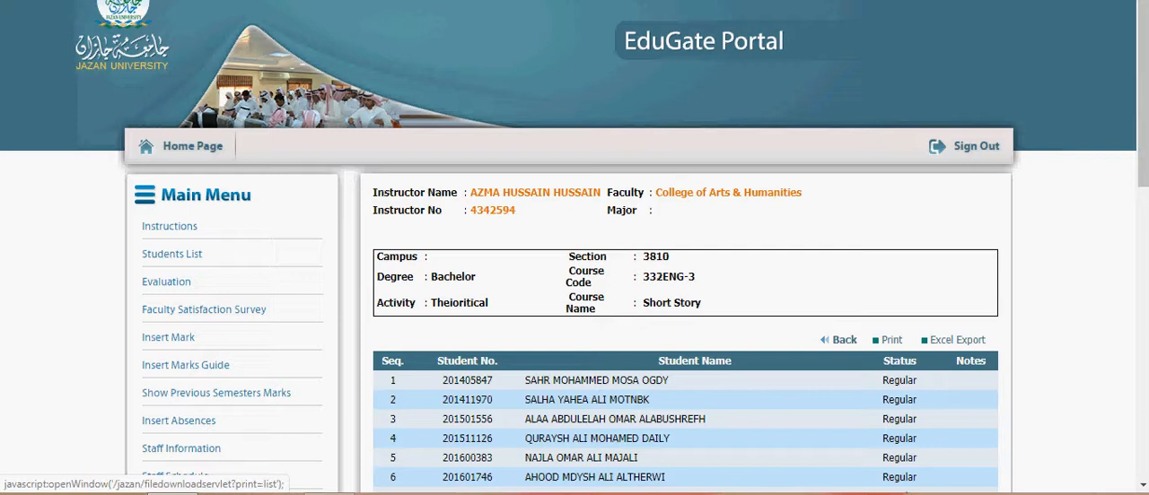
Step: Export the section's student list to Excel and open the downloaded workbook with editing enabled
click(957, 341)
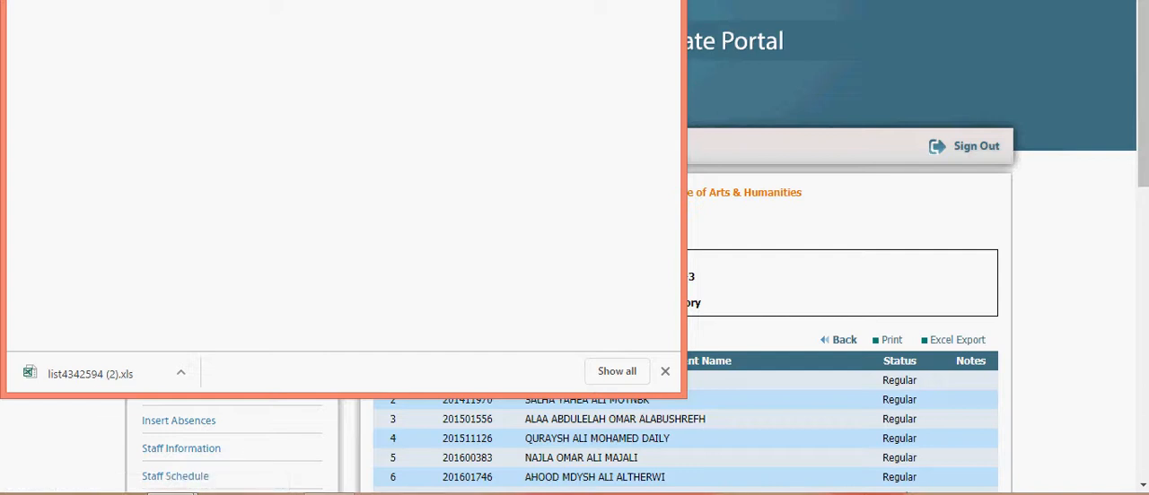
click(89, 374)
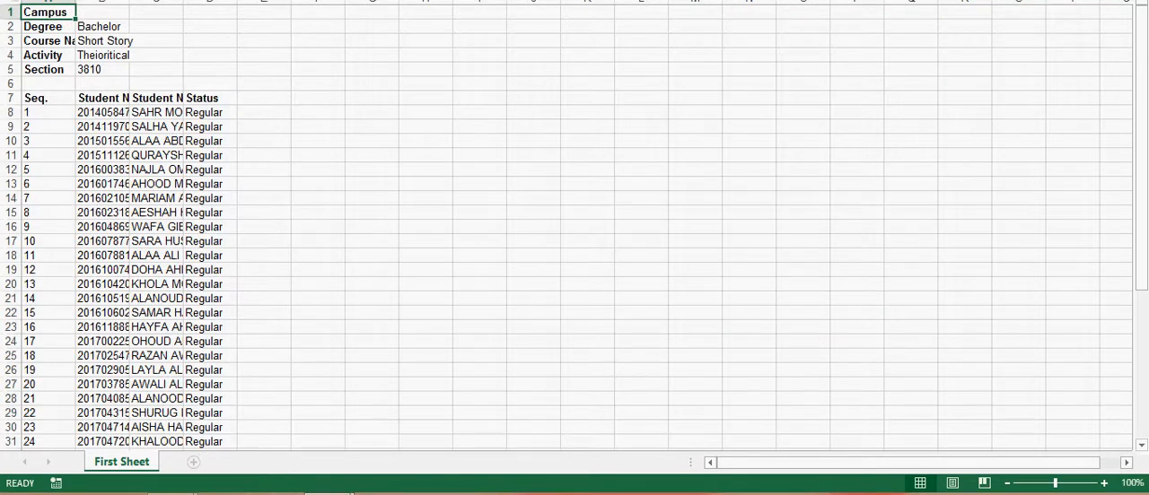
key(super+Down)
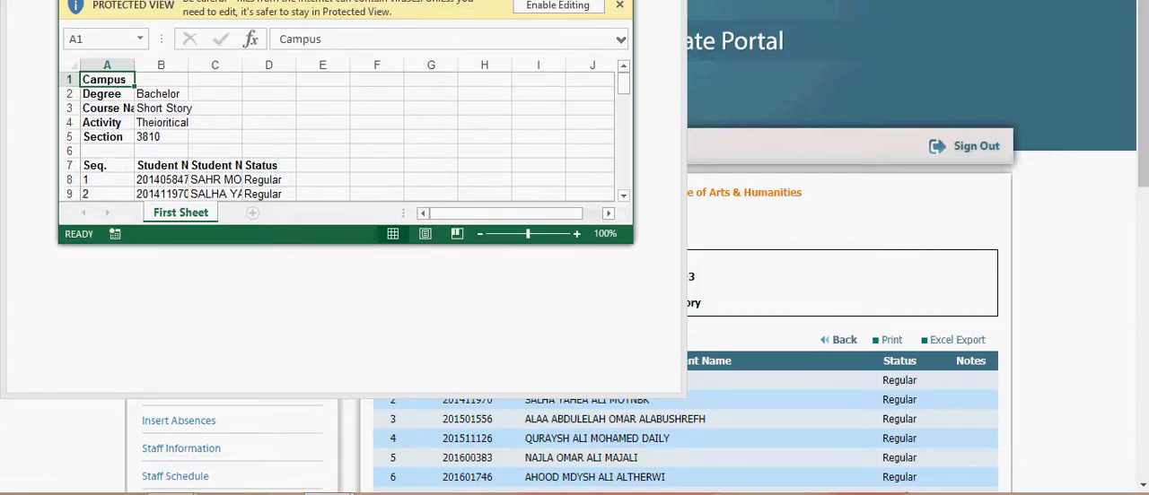
drag(345, 0, 429, 84)
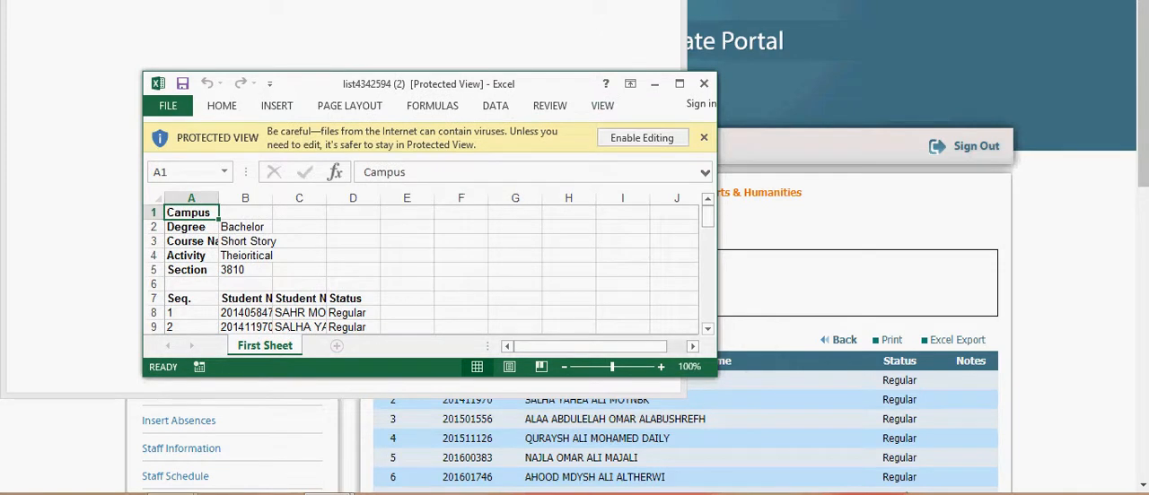
drag(717, 215, 1148, 215)
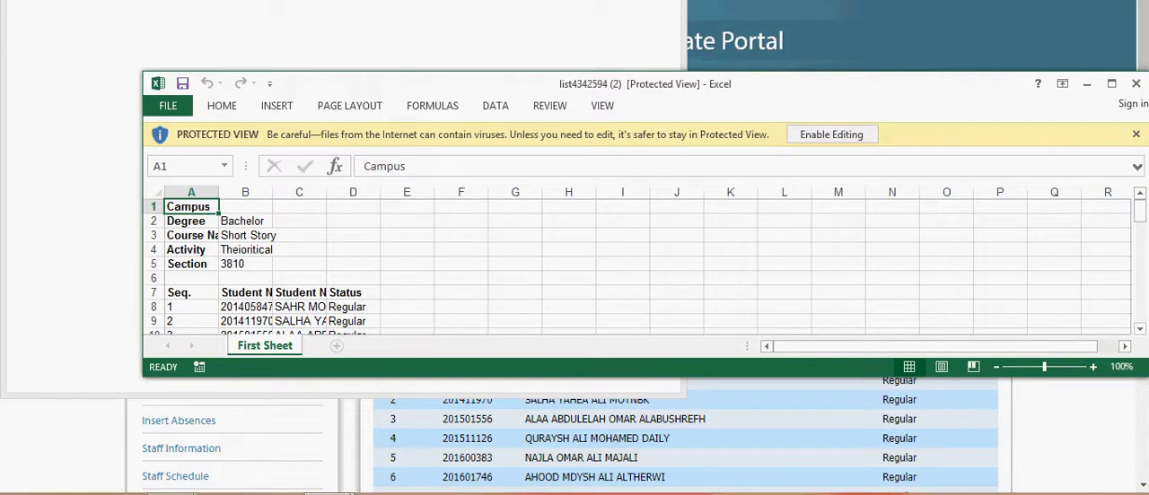
click(832, 135)
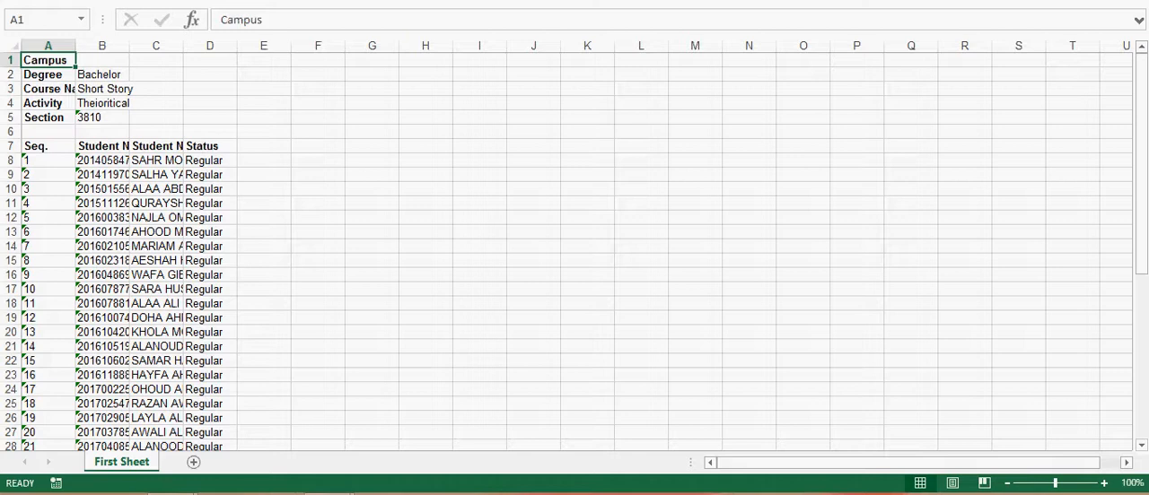
Step: AutoFit the Student No. and Student Name columns, and copy all student names in C8:C47
double_click(129, 46)
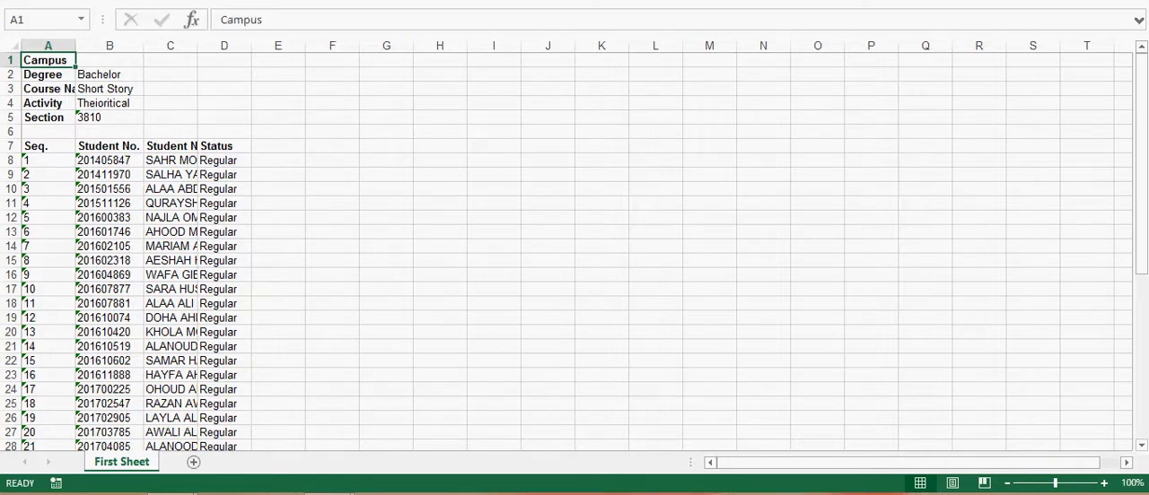
double_click(198, 46)
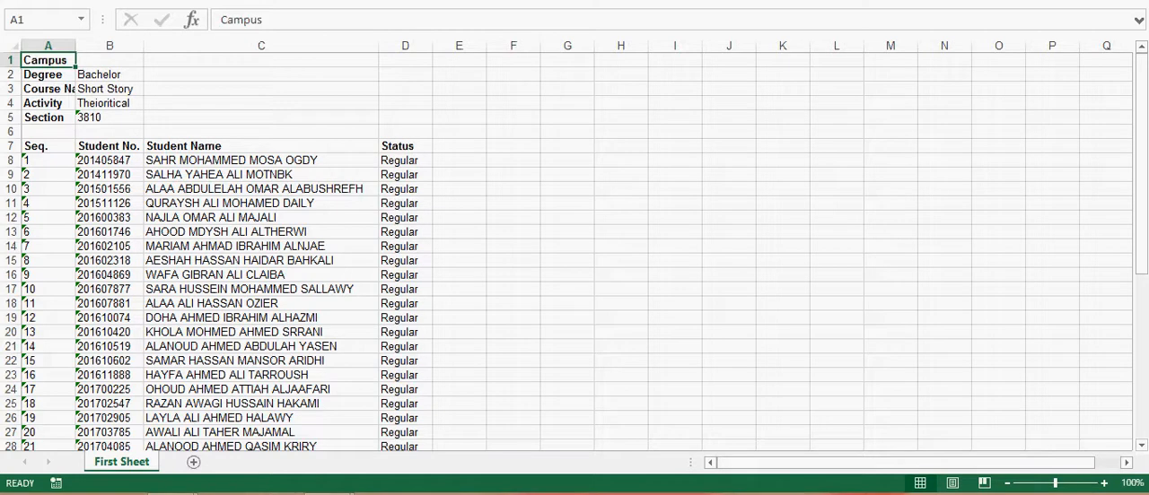
drag(261, 161, 260, 419)
click(260, 447)
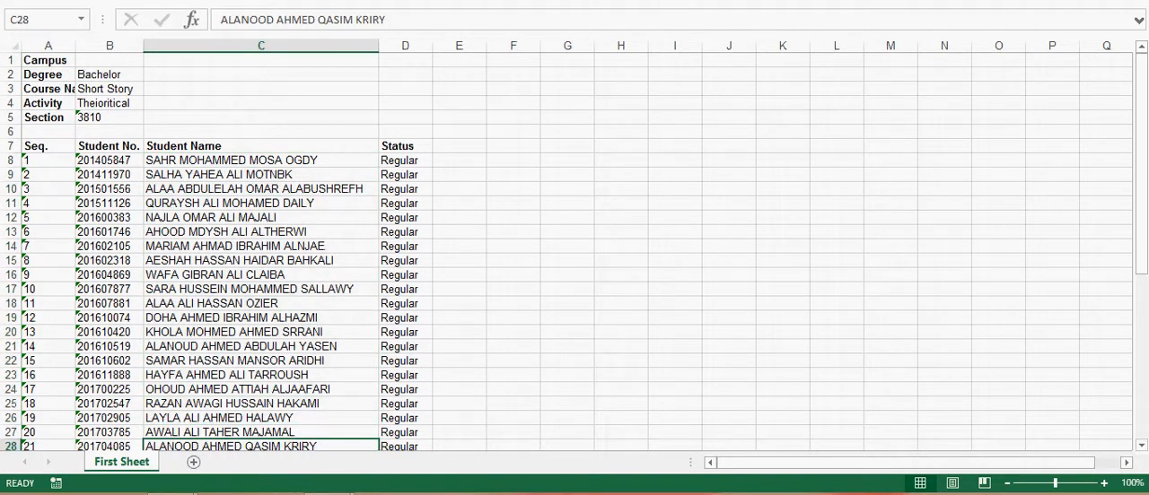
drag(260, 161, 260, 418)
right_click(300, 372)
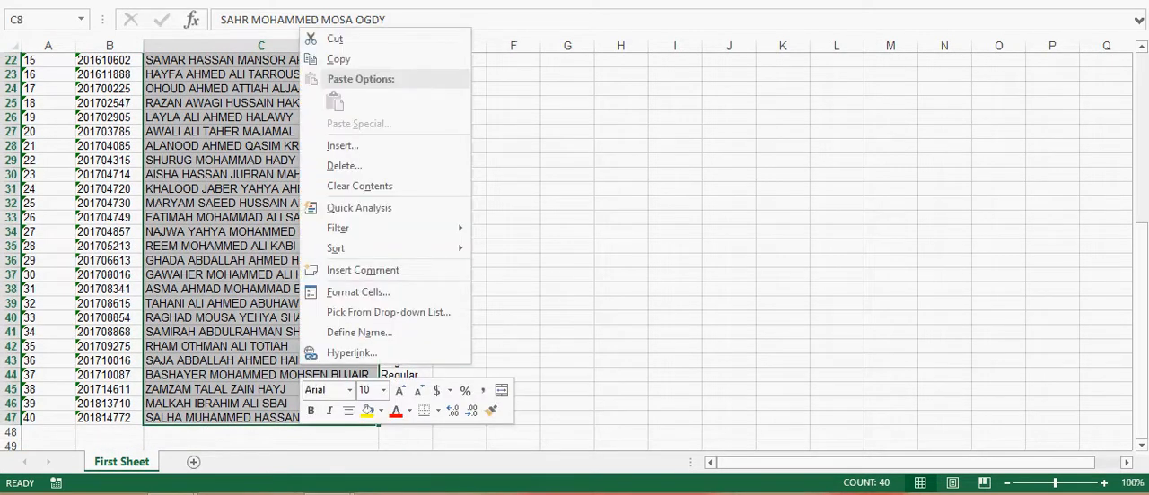
click(338, 59)
scroll(339, 224, up, 7)
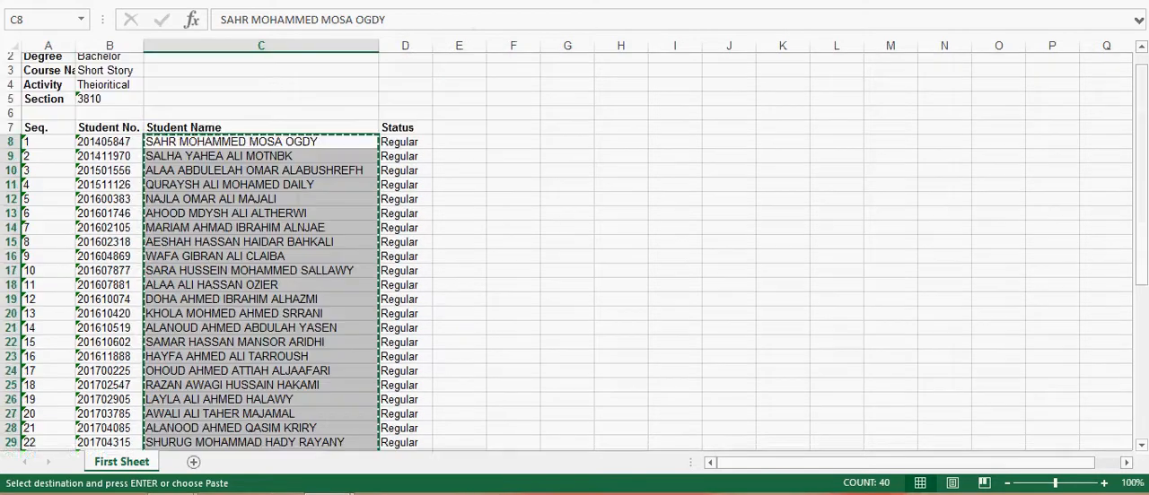
Step: Switch to the CLO PLO shortstory3810 workbook and try to paste the copied names as values from B63 in the Student Name column
mouse_move(327, 494)
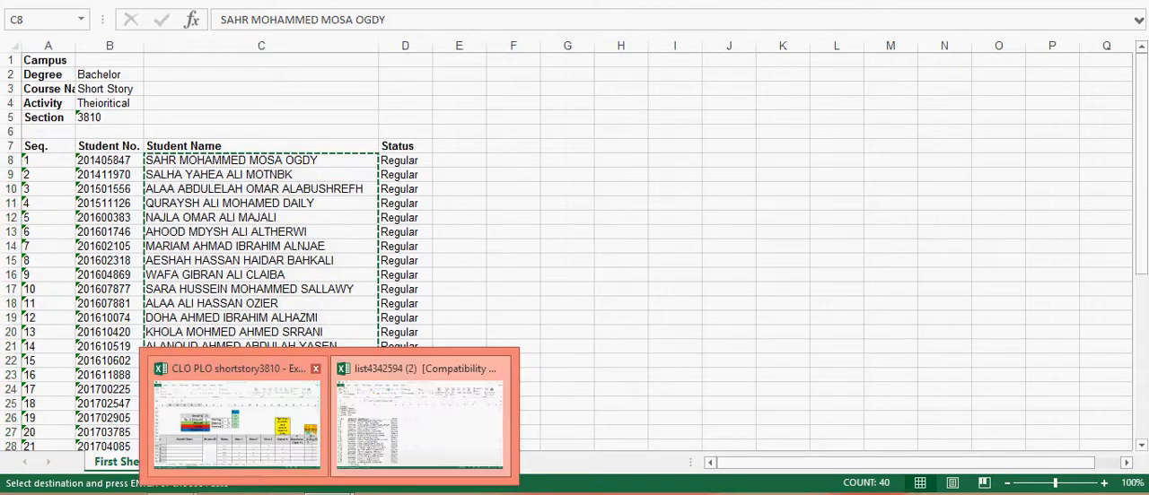
click(236, 418)
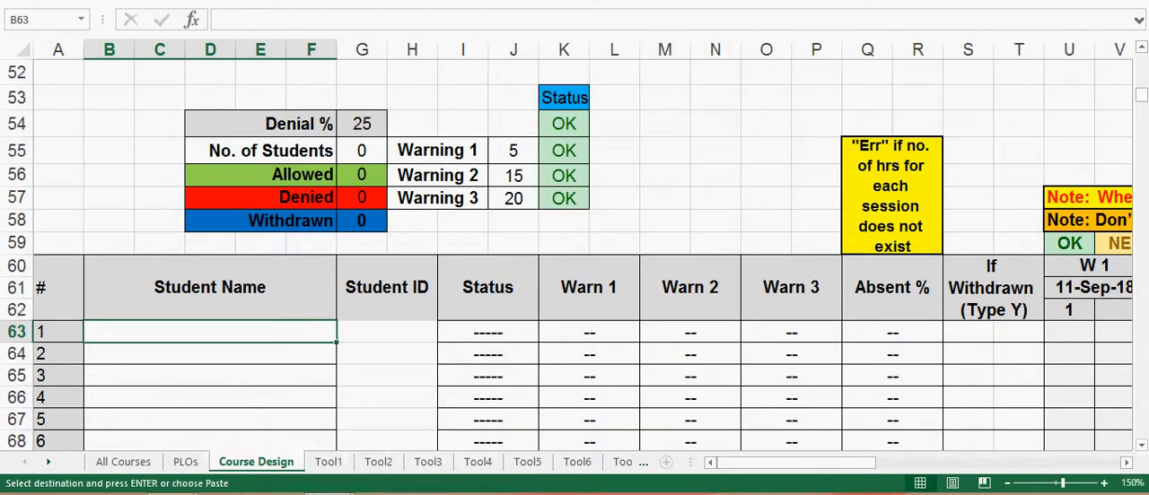
right_click(201, 332)
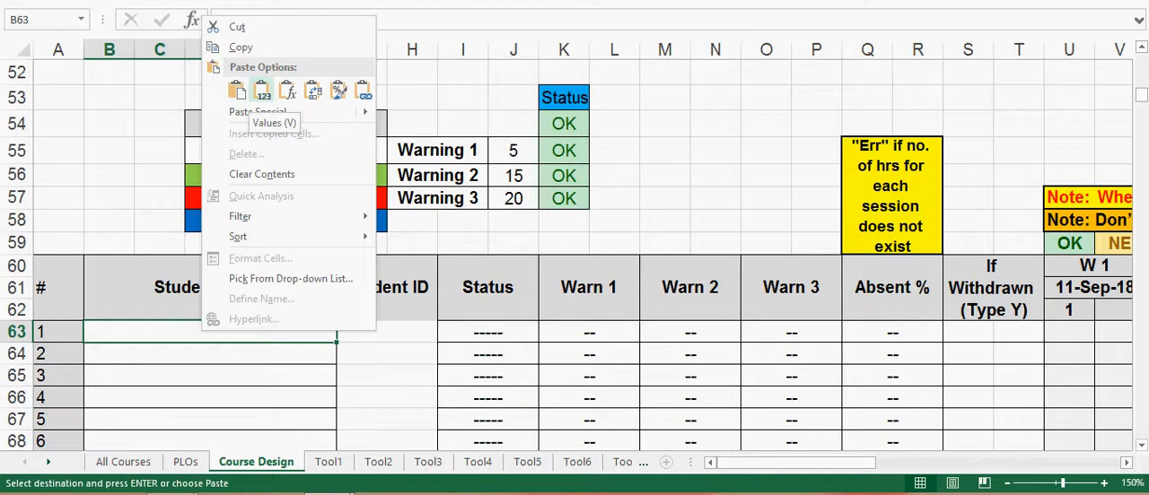
click(261, 90)
click(578, 238)
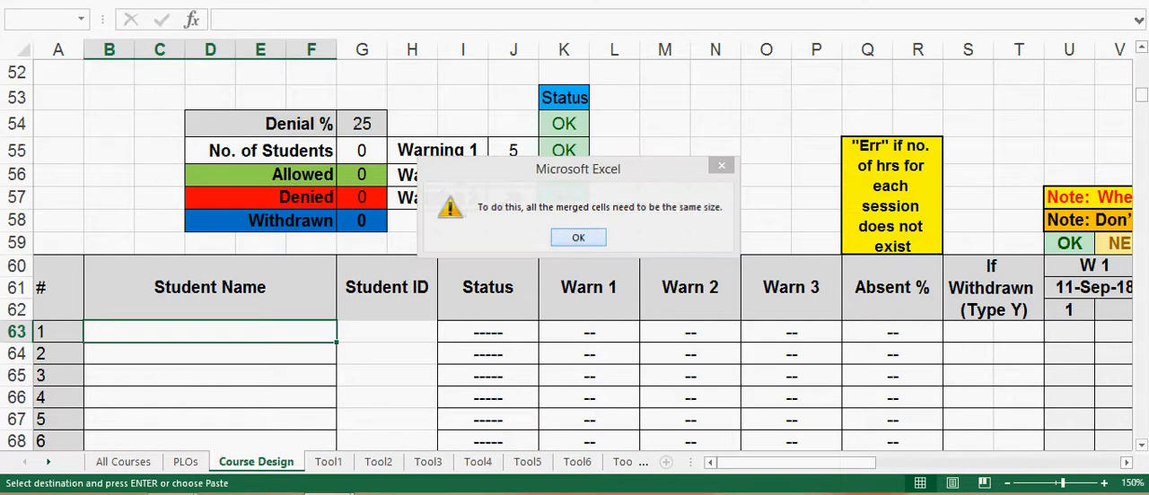
click(578, 252)
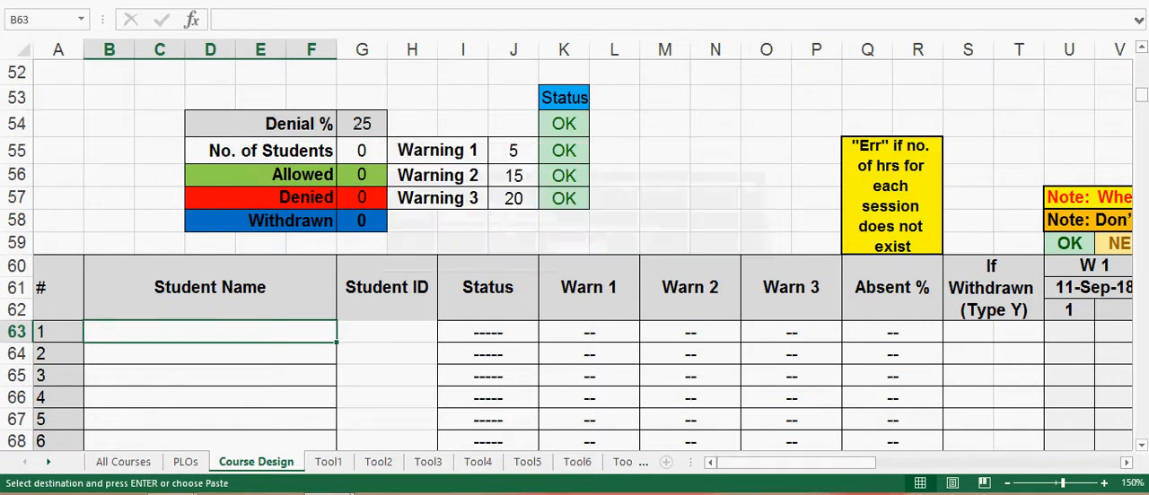
Step: Paste the copied student names from B63 down the Student Name column, then inspect the No. of Students formula and Student ID cells
right_click(207, 331)
click(291, 91)
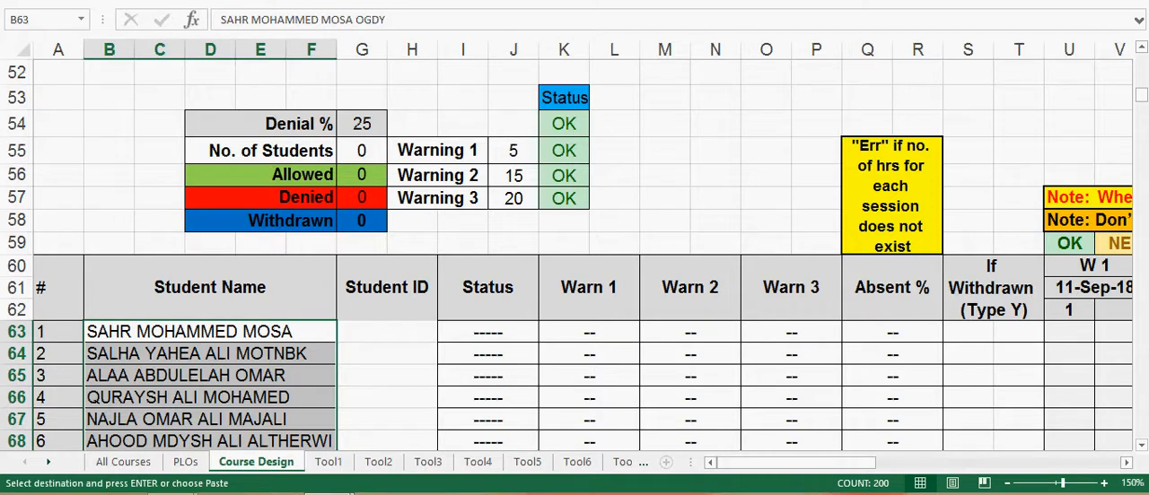
click(387, 332)
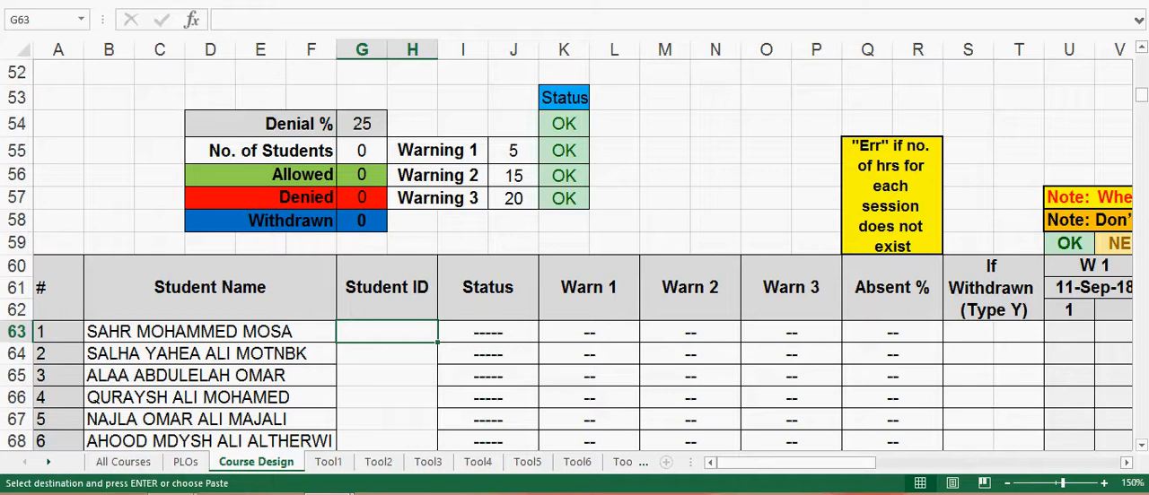
click(362, 151)
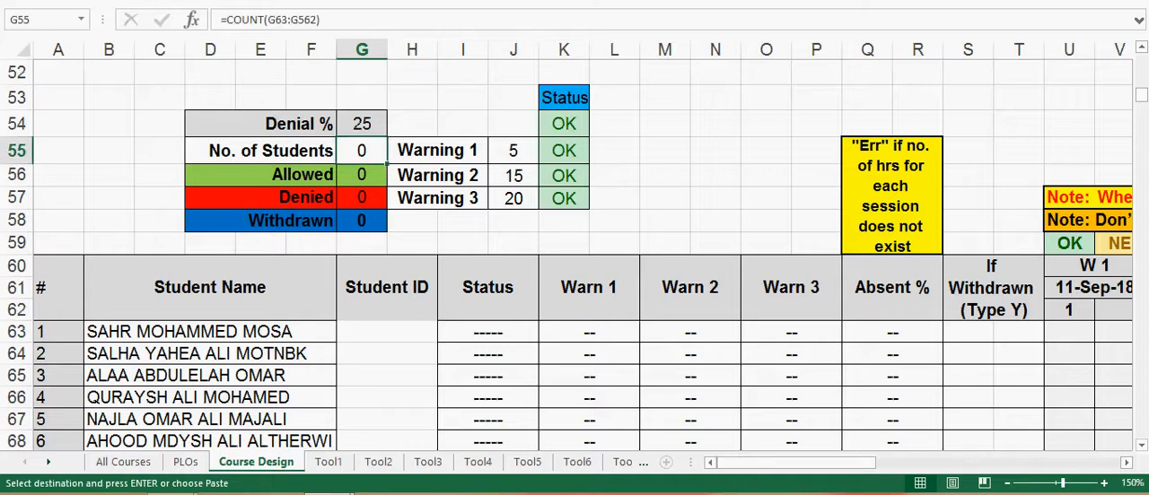
click(210, 332)
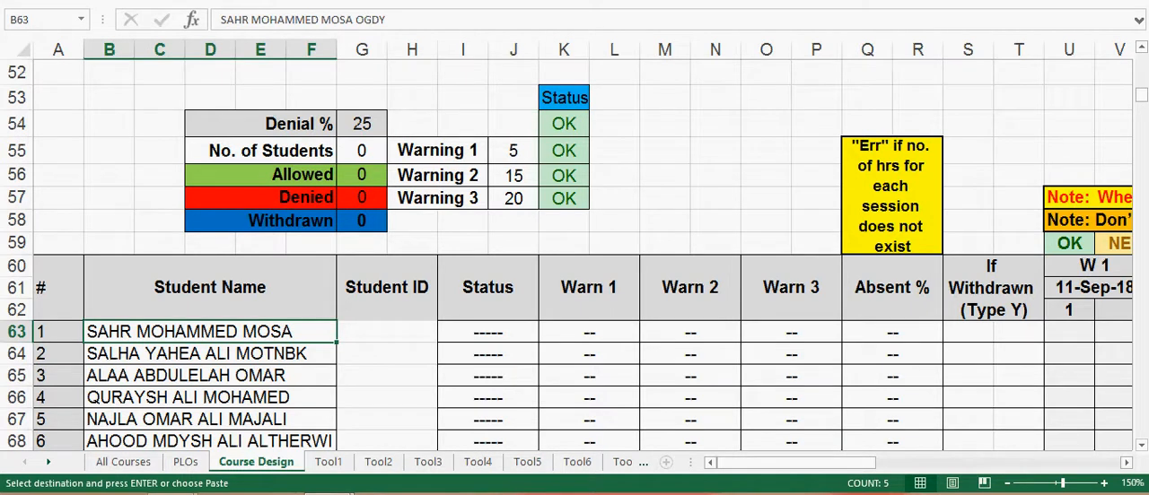
click(387, 332)
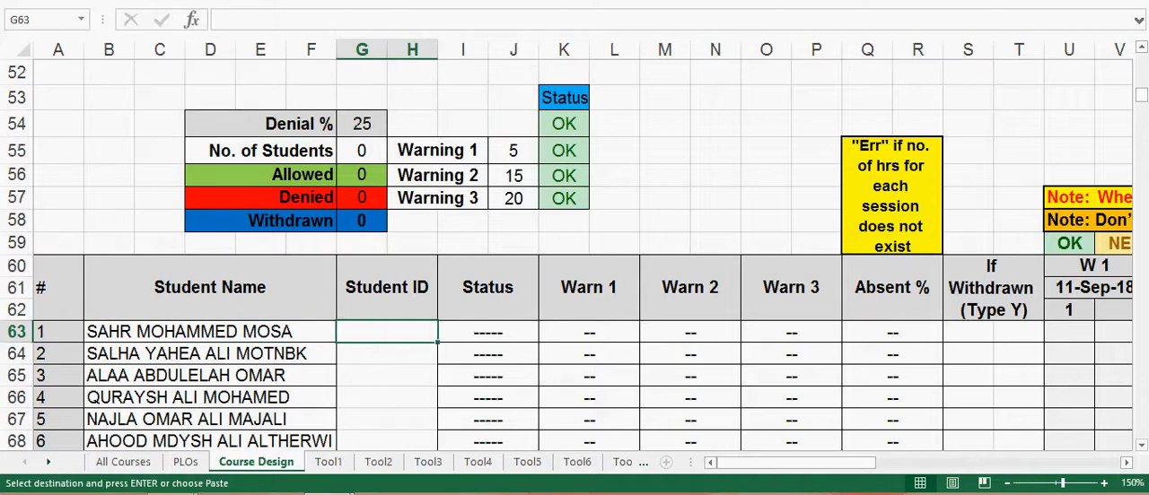
click(361, 151)
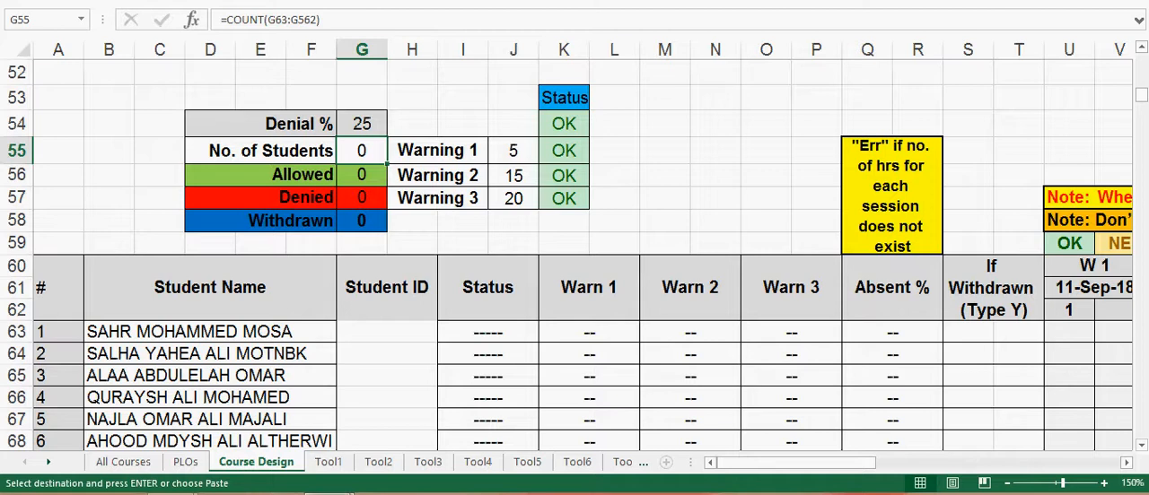
Step: Switch to the exported list4342594 (2) workbook, cancel the names copy, and copy all student numbers in B8:B47
mouse_move(330, 493)
click(422, 413)
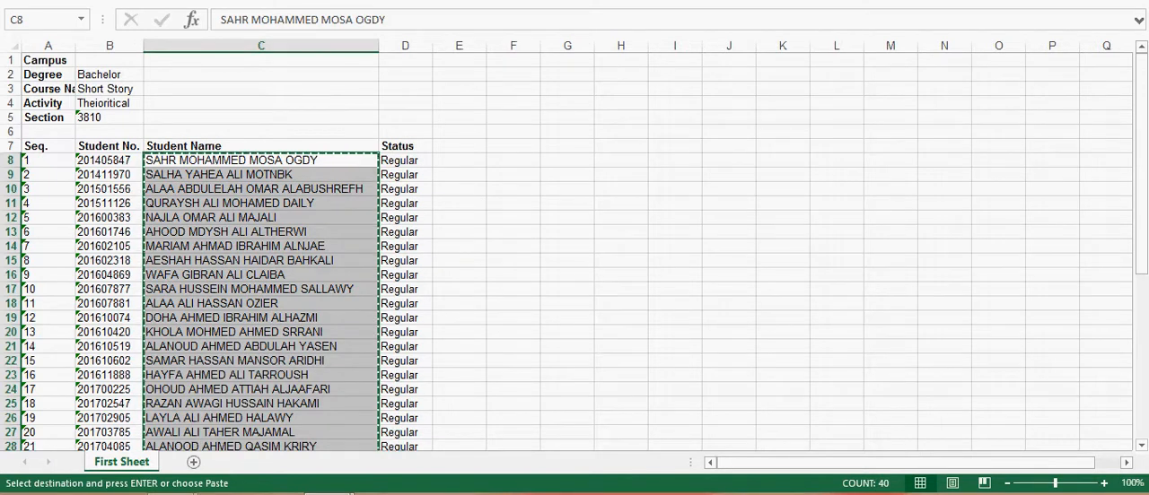
key(Escape)
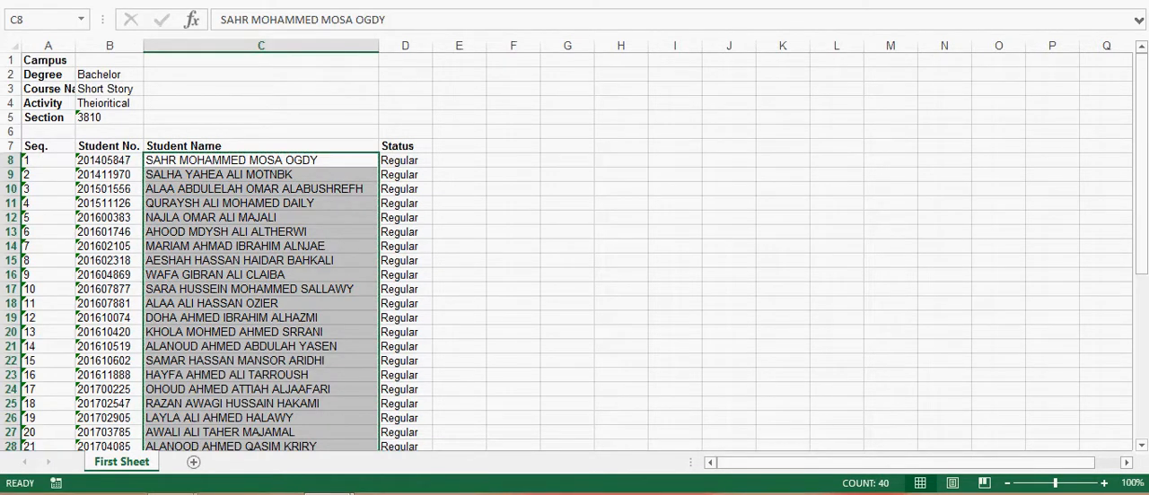
click(108, 161)
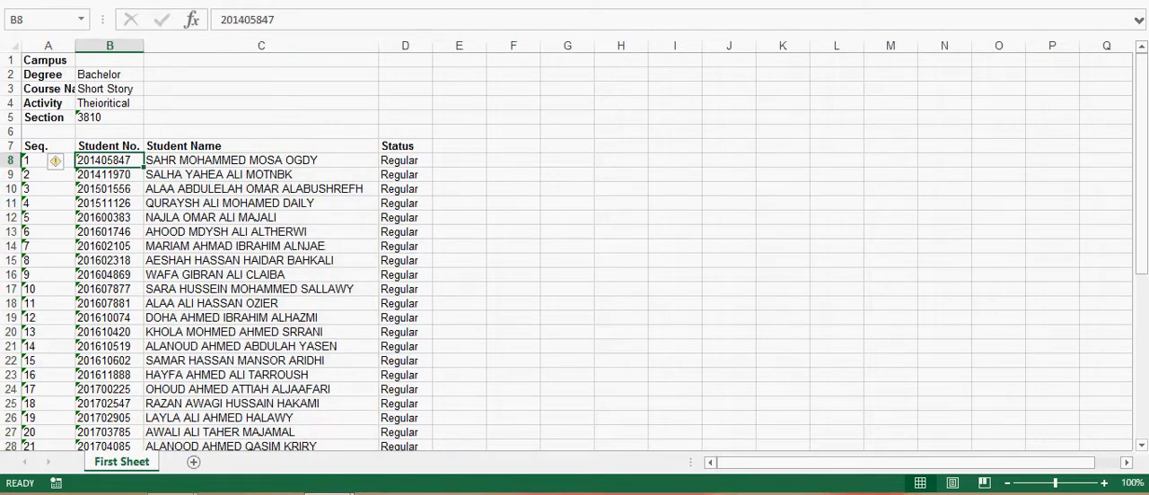
drag(108, 160, 110, 420)
right_click(103, 377)
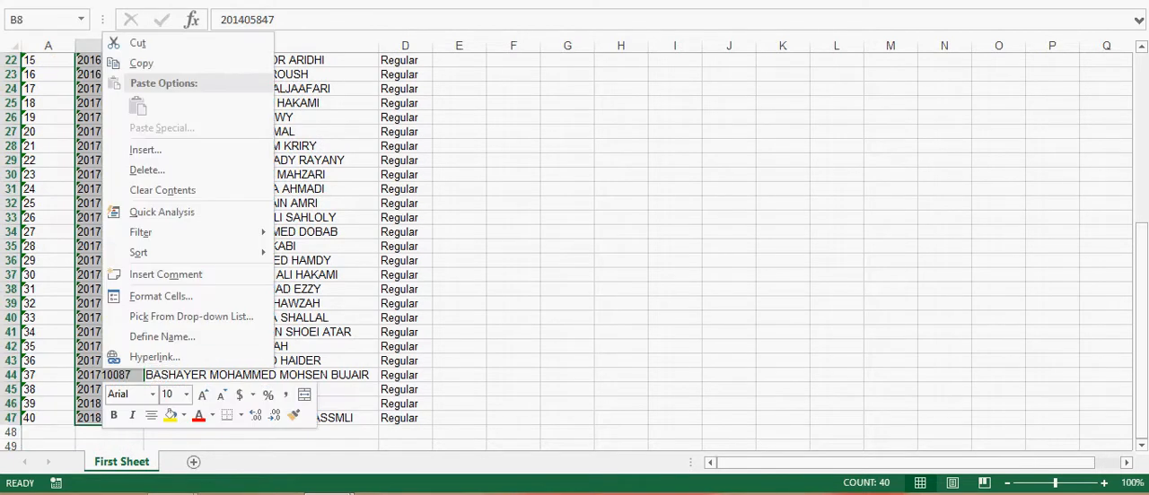
click(141, 63)
scroll(141, 63, up, 7)
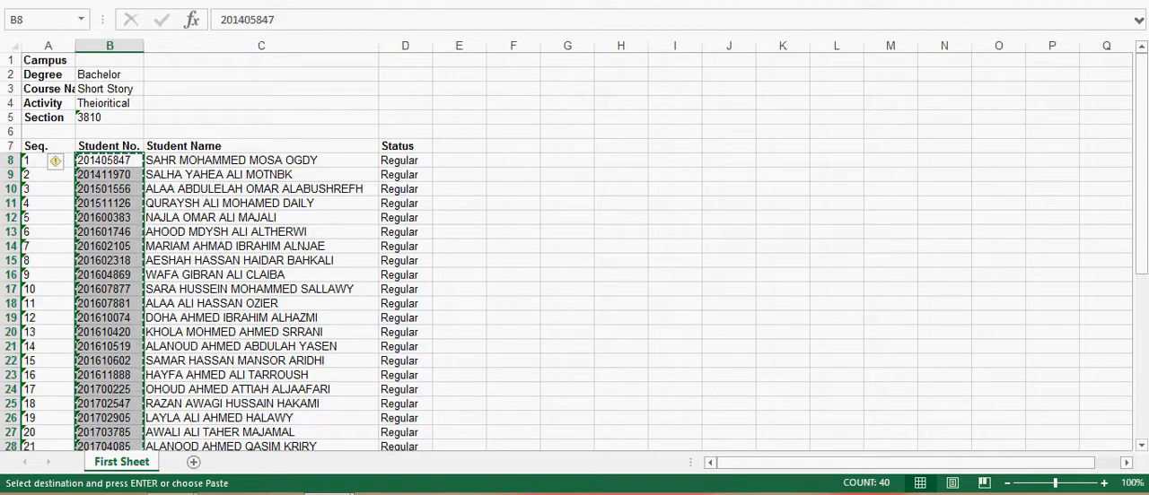
Step: Paste the copied student numbers into the empty column G from cell G8
click(567, 161)
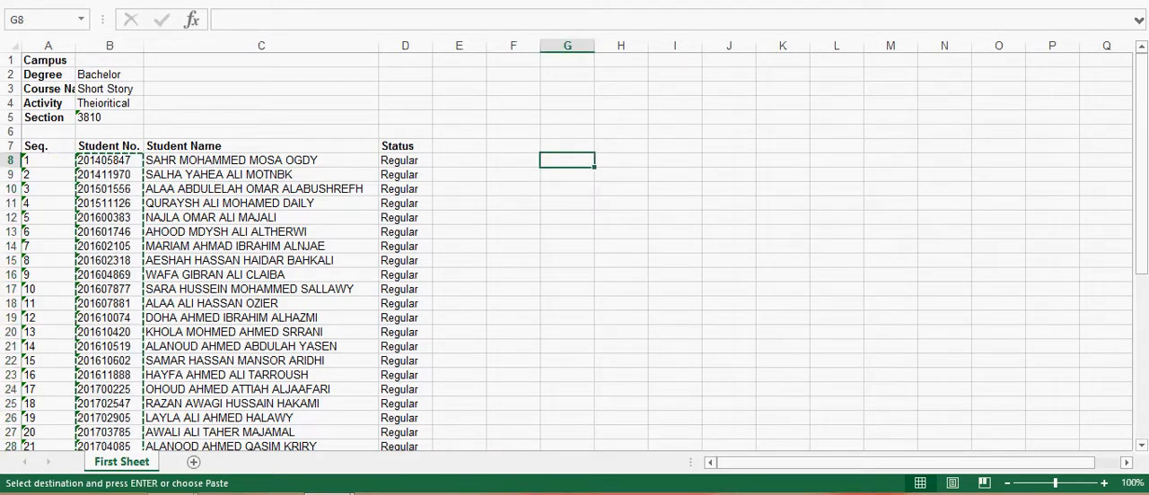
right_click(567, 155)
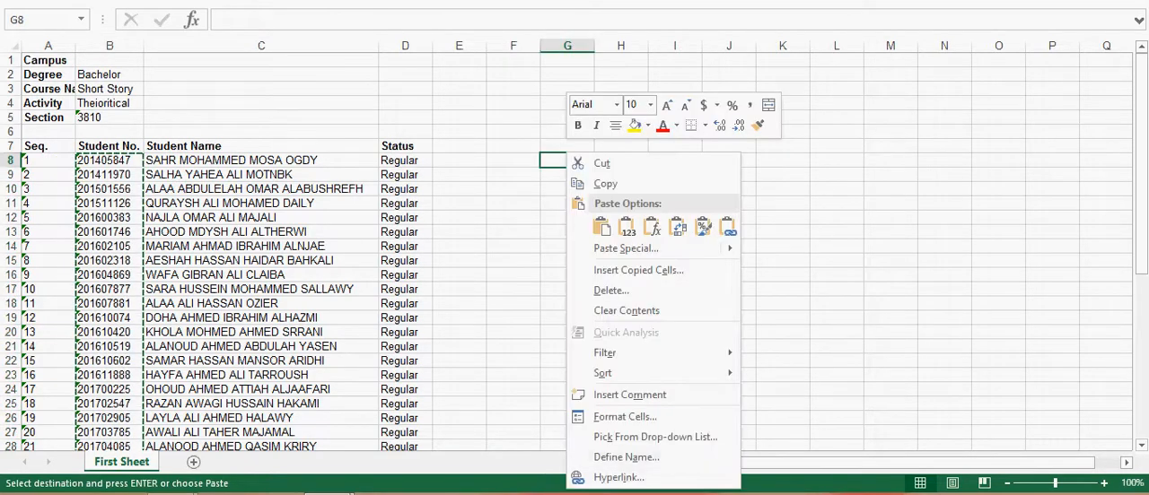
click(601, 228)
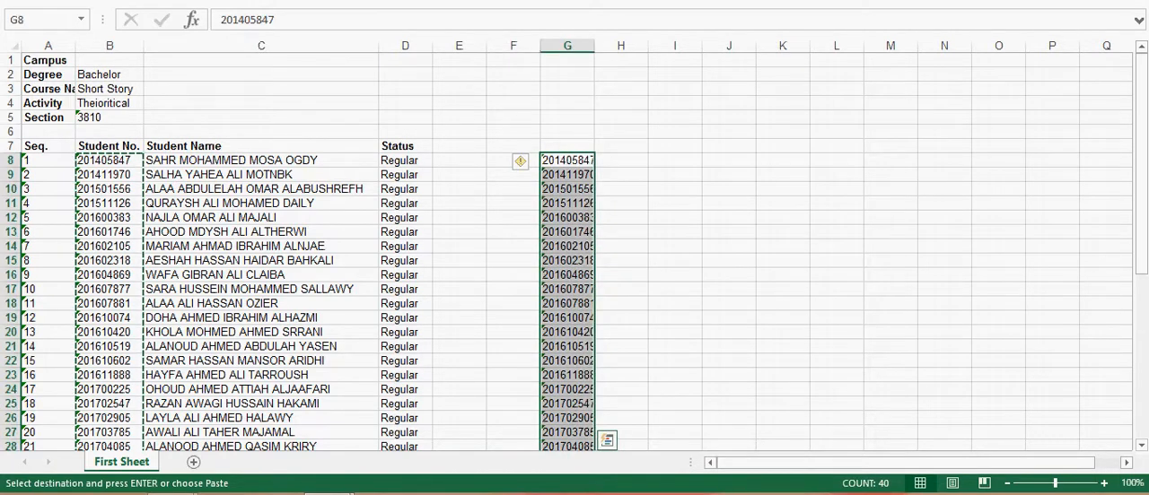
click(783, 232)
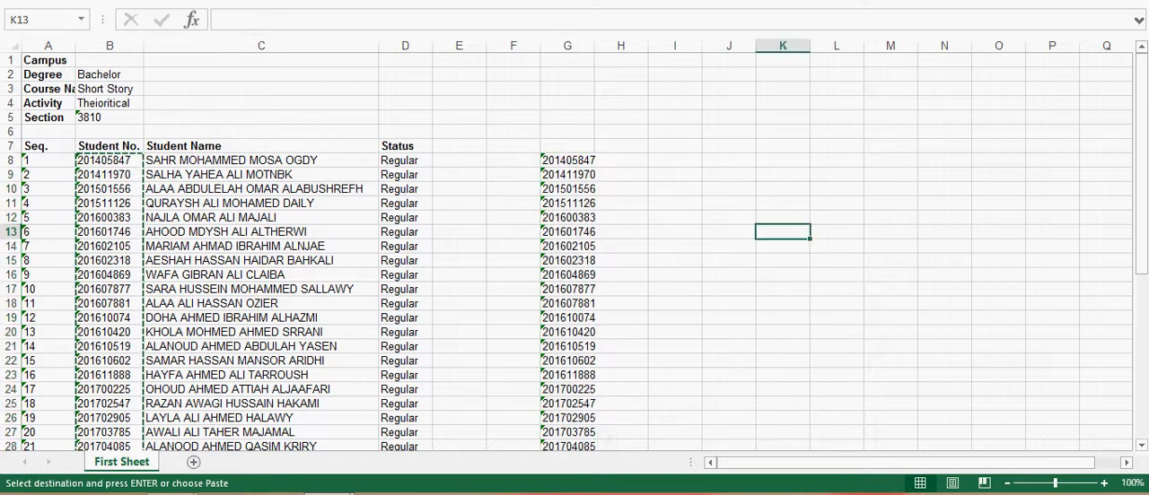
Step: Switch to the CLO PLO shortstory3810 workbook and examine how many columns each Student ID cell spans
click(330, 494)
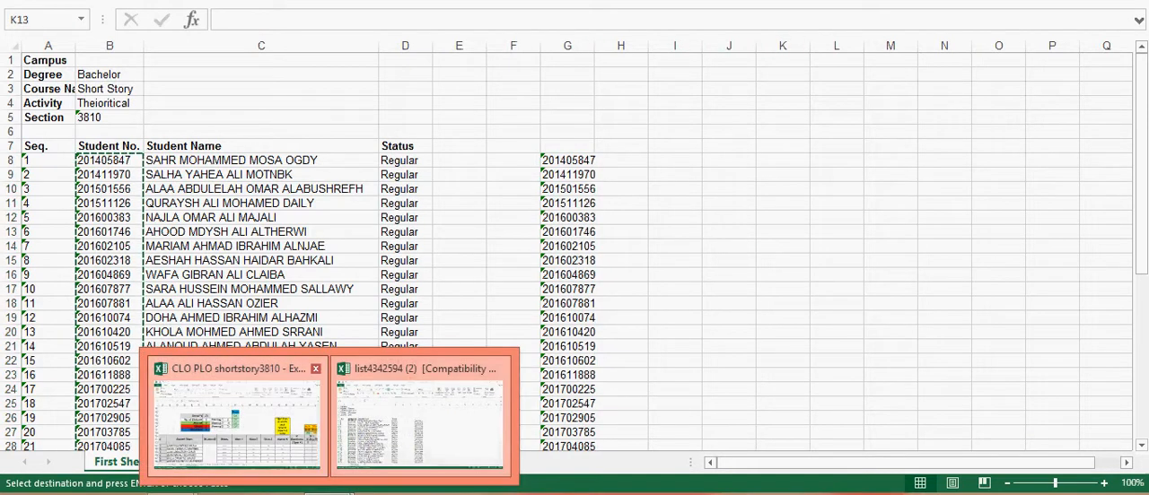
click(238, 417)
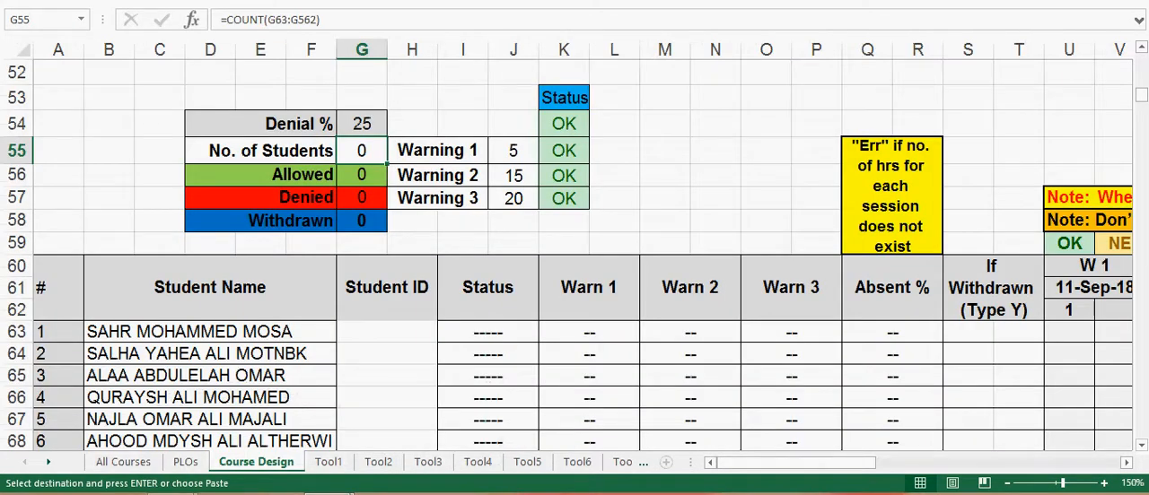
drag(368, 244, 409, 244)
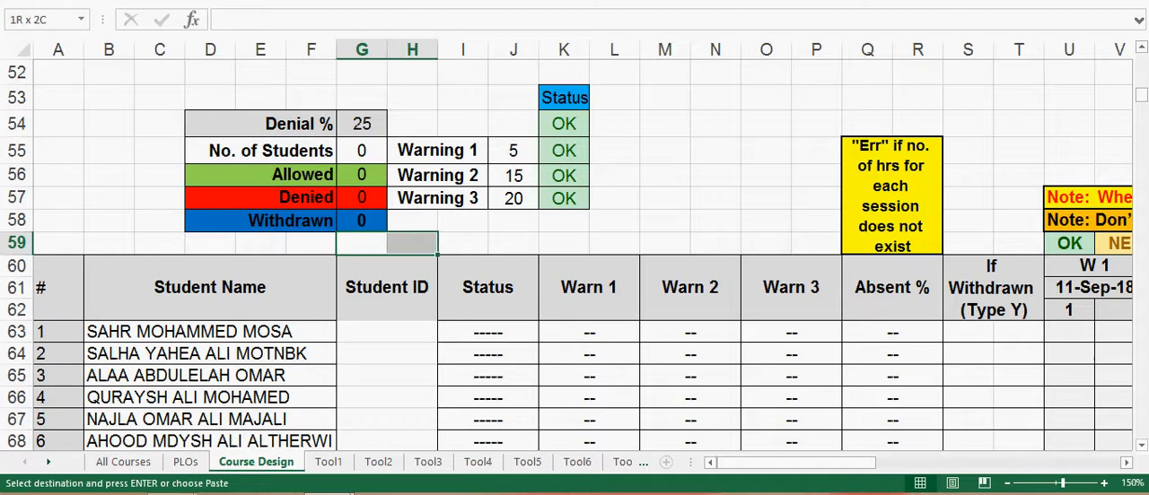
drag(408, 245, 409, 419)
click(395, 419)
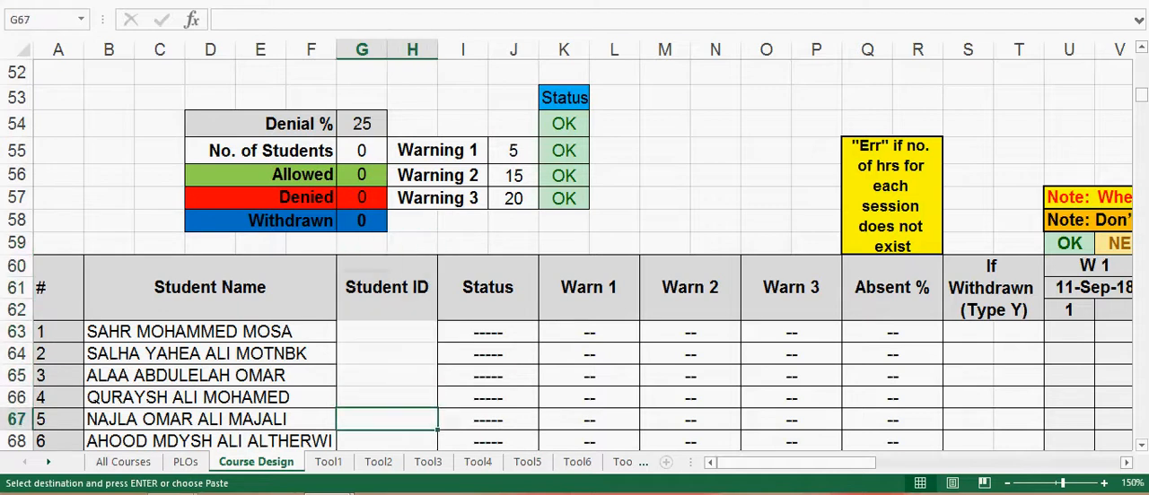
click(390, 332)
drag(390, 332, 387, 243)
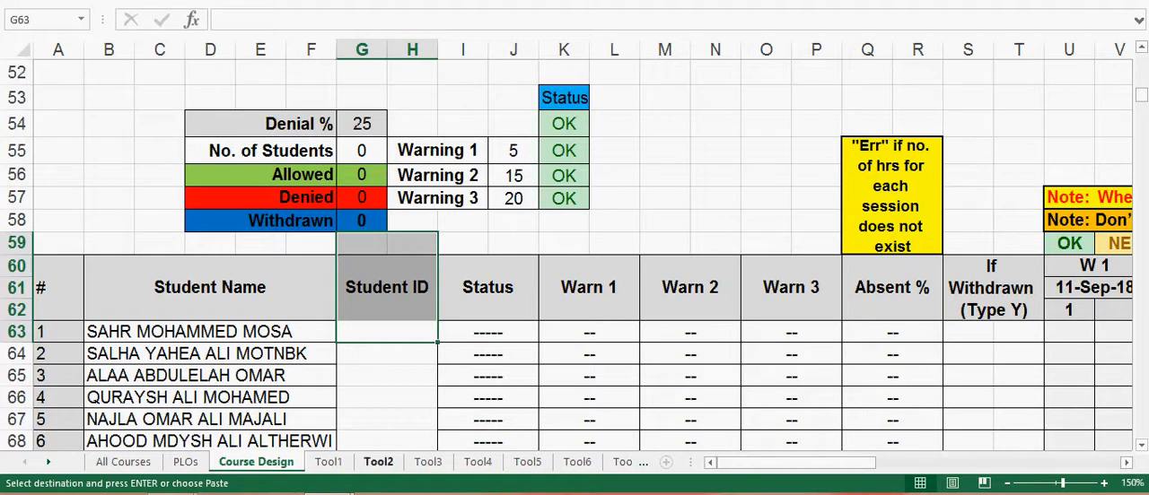
Step: Return to the list4342594 (2) workbook, resize its window to expose the formatting commands, and apply Merge Across to G8:H47
click(327, 494)
click(420, 423)
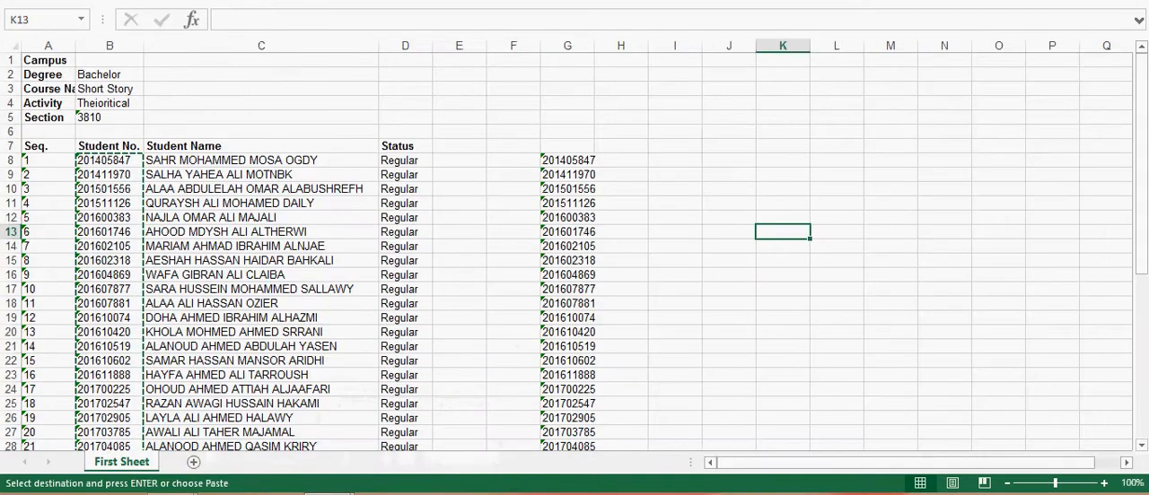
click(568, 160)
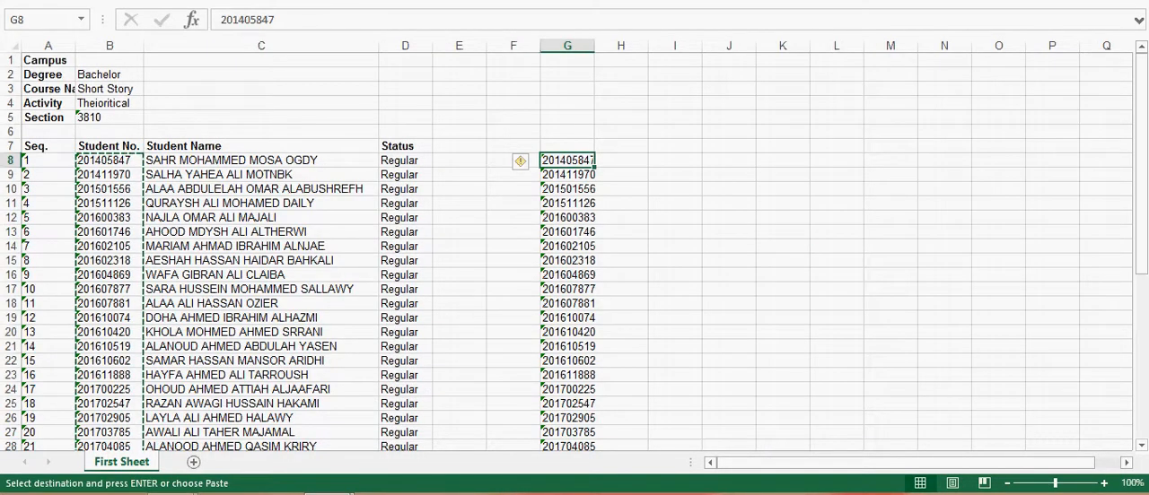
drag(567, 161, 647, 424)
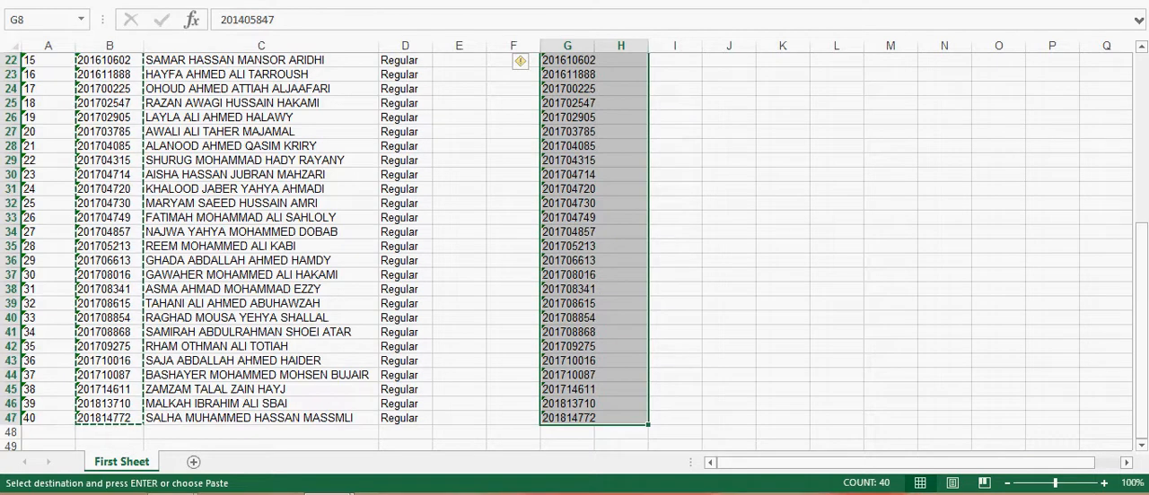
key(super+Down)
drag(545, 0, 561, 21)
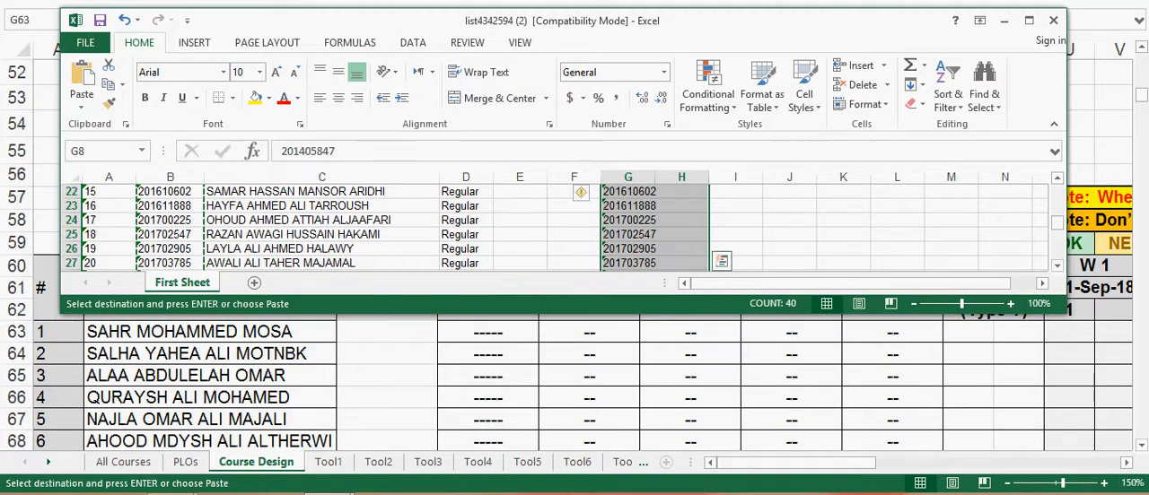
drag(562, 313, 562, 473)
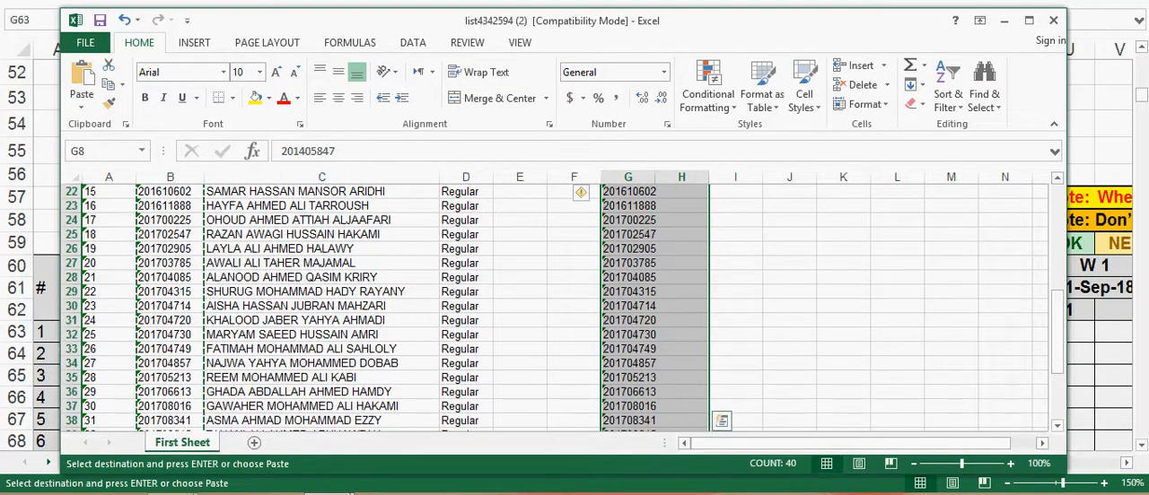
scroll(385, 305, up, 3)
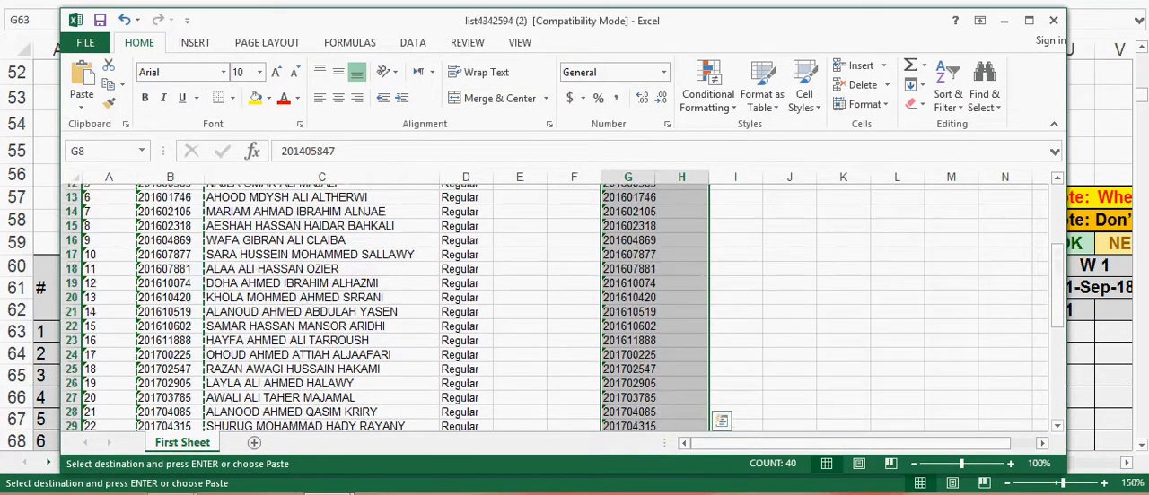
scroll(554, 308, up, 4)
scroll(555, 308, down, 1)
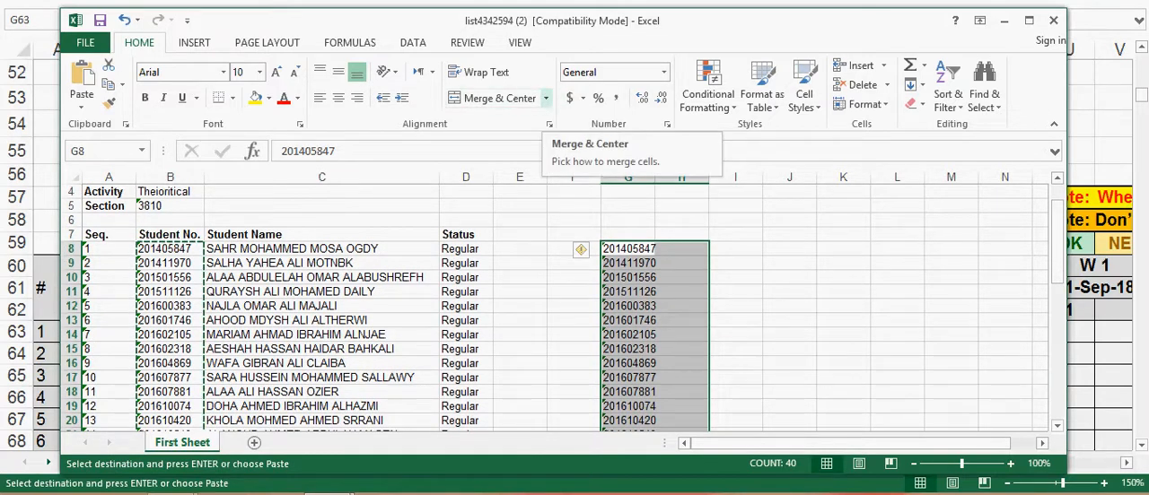
click(545, 98)
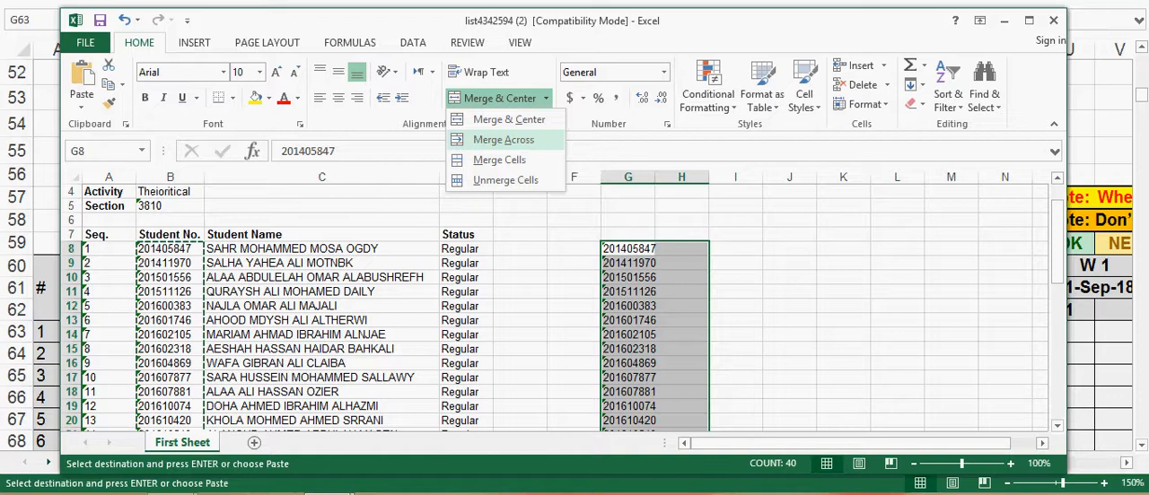
click(503, 139)
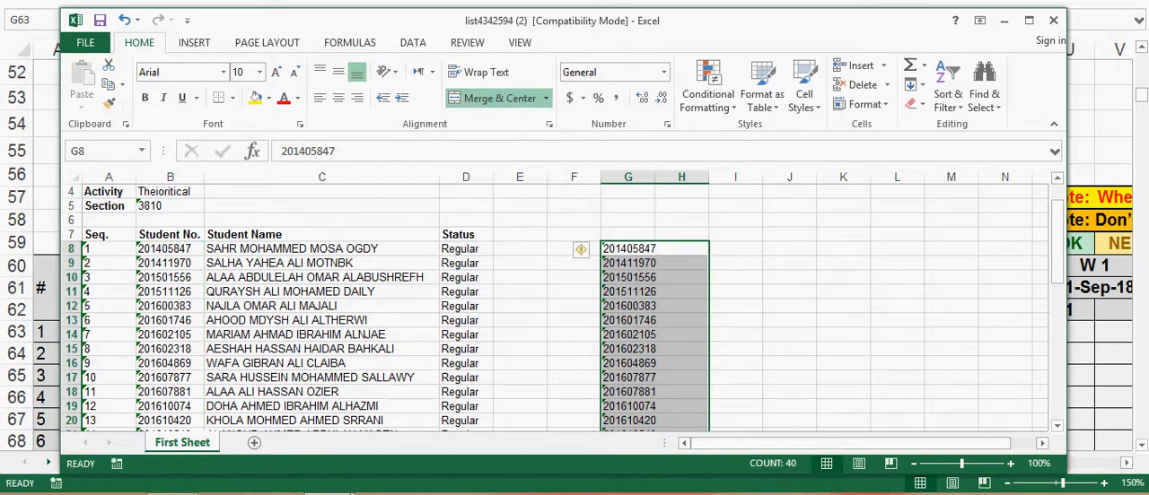
Step: Convert the text-stored student numbers in the merged cells G8:H47 to numbers and check the converted column
click(843, 306)
drag(627, 249, 691, 393)
scroll(692, 393, up, 3)
scroll(557, 306, up, 8)
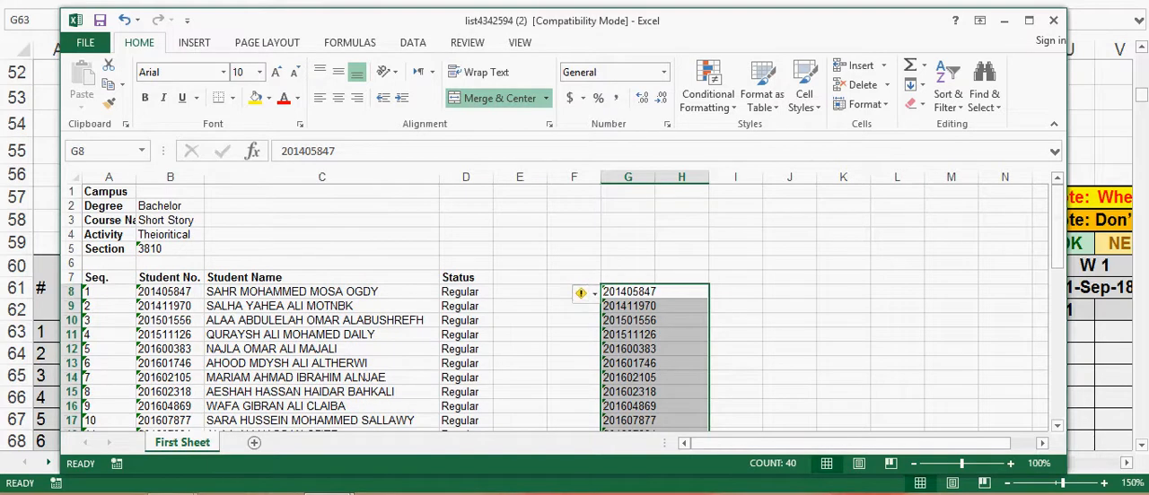
mouse_move(580, 294)
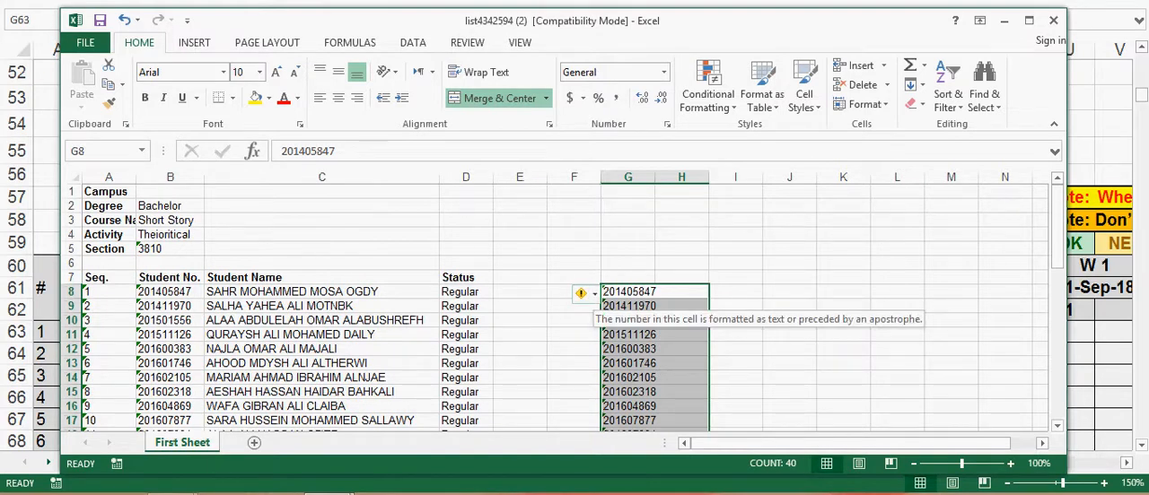
click(584, 293)
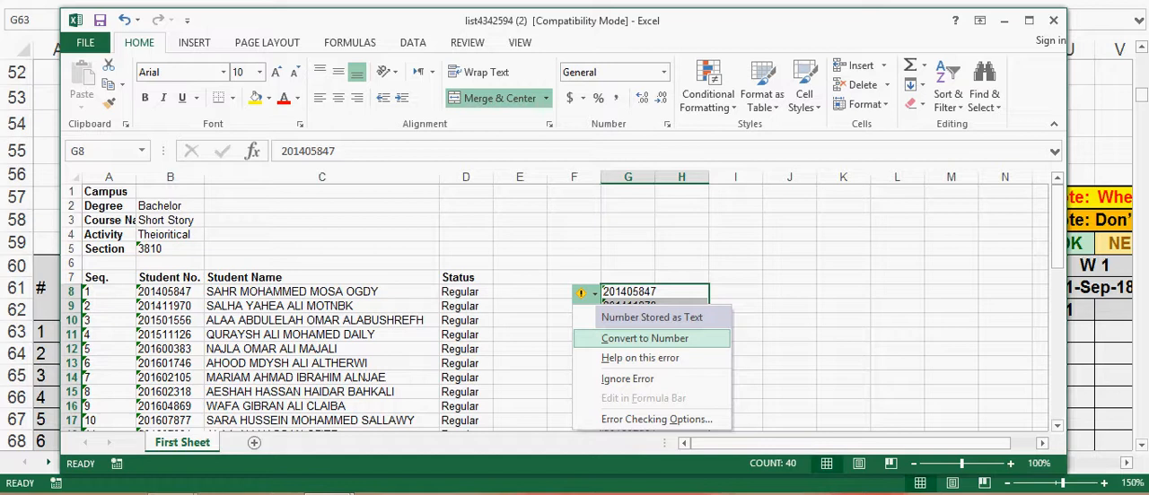
click(644, 338)
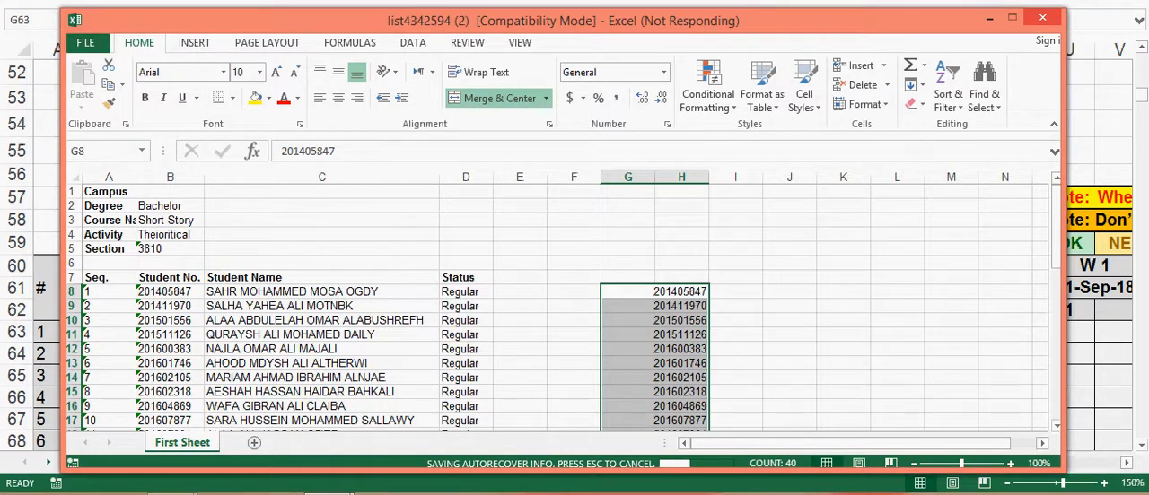
click(789, 406)
scroll(789, 407, down, 2)
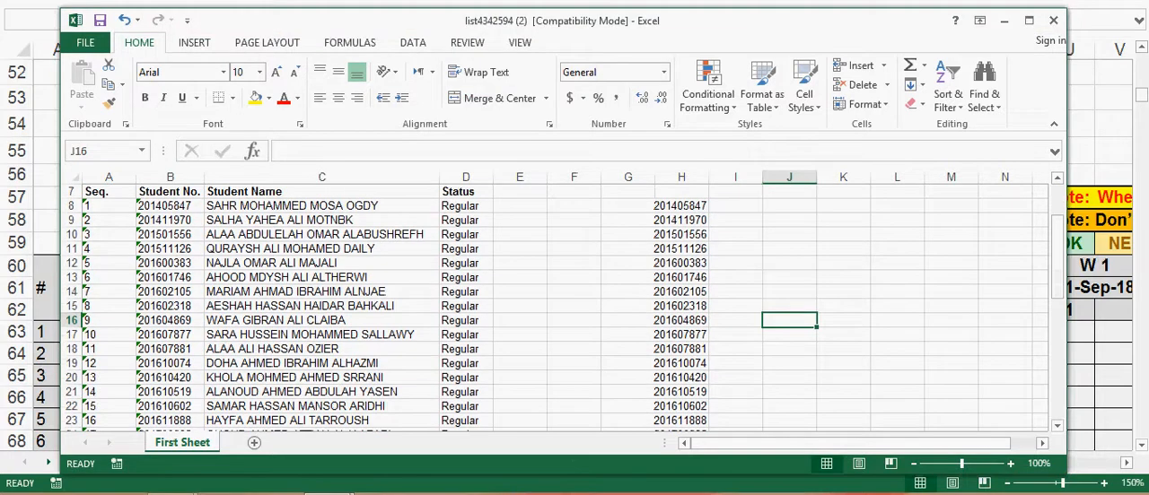
scroll(554, 308, up, 2)
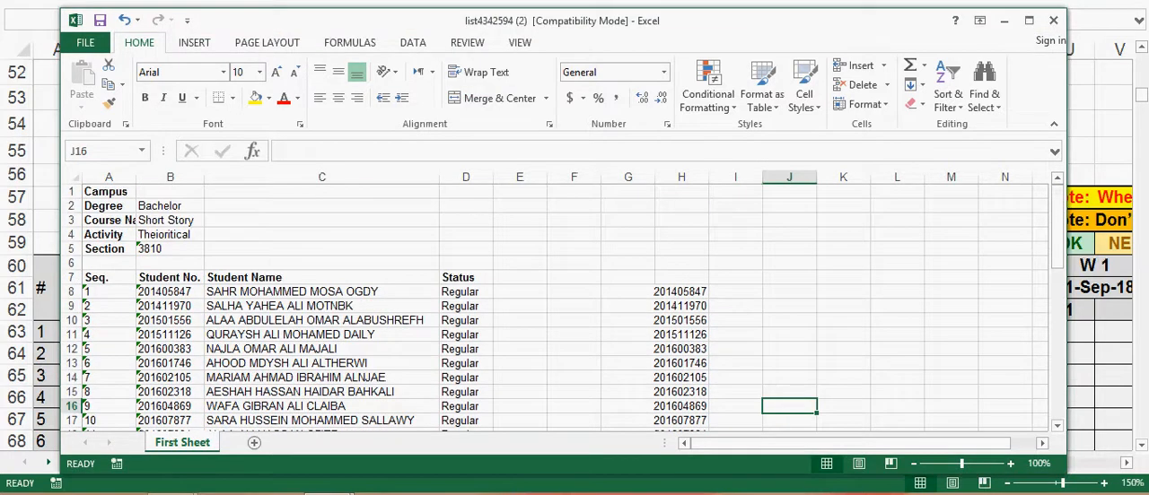
Step: Copy the converted student numbers in the merged cells G8:H47
click(675, 292)
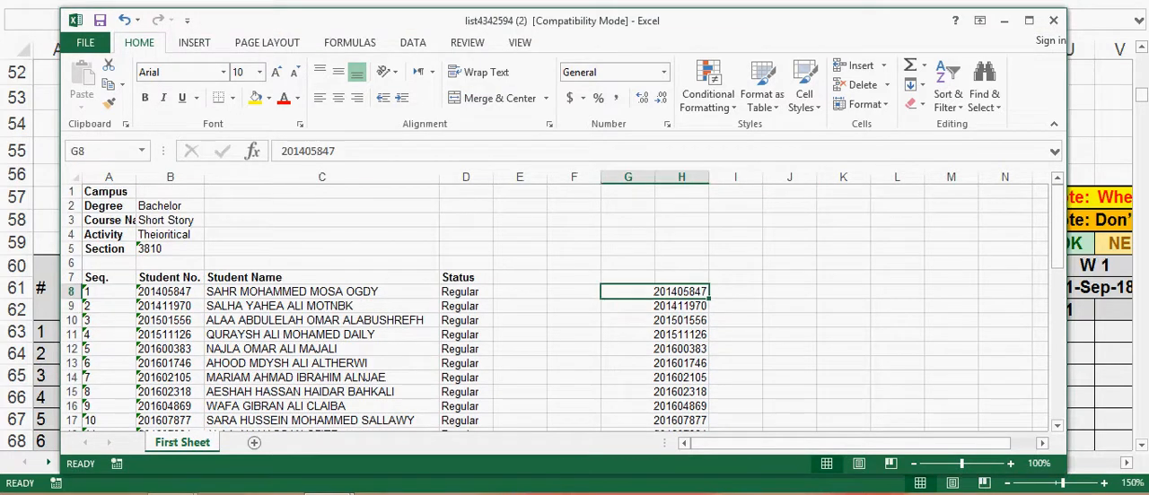
drag(675, 292, 700, 382)
right_click(693, 368)
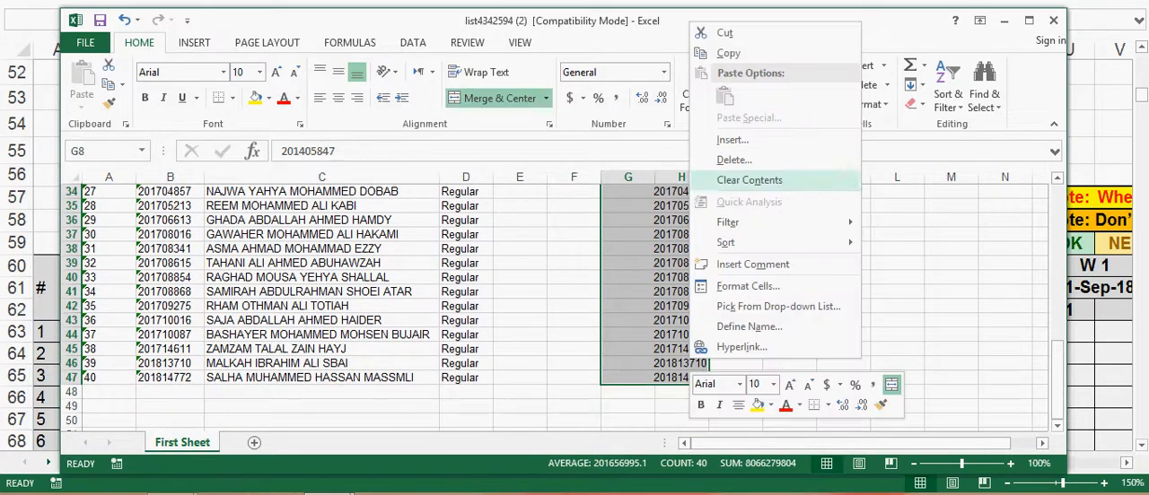
click(728, 53)
scroll(449, 314, up, 11)
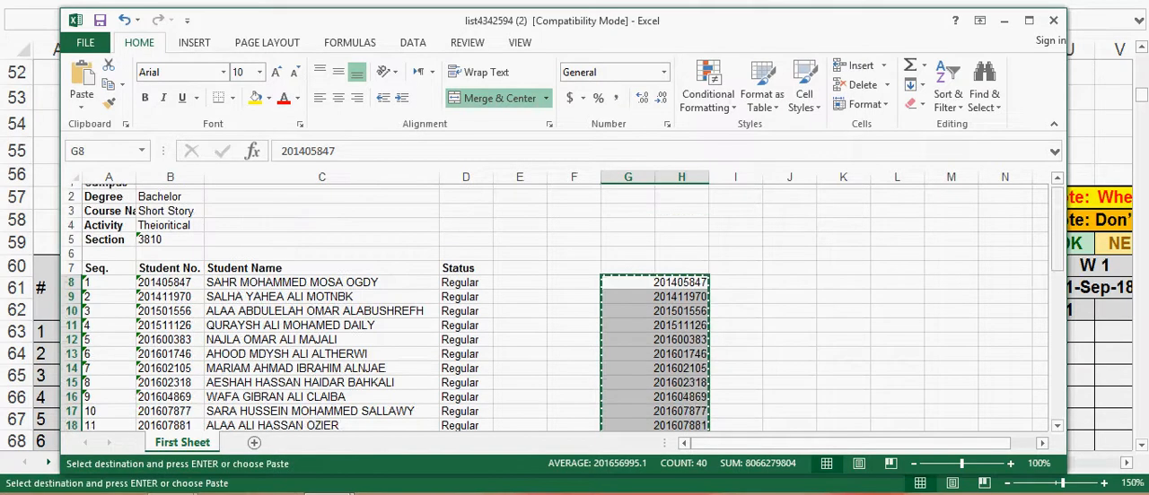
Step: Switch to the CLO PLO shortstory3810 workbook and paste the copied numbers as values into the Student ID column from cell G63
click(329, 493)
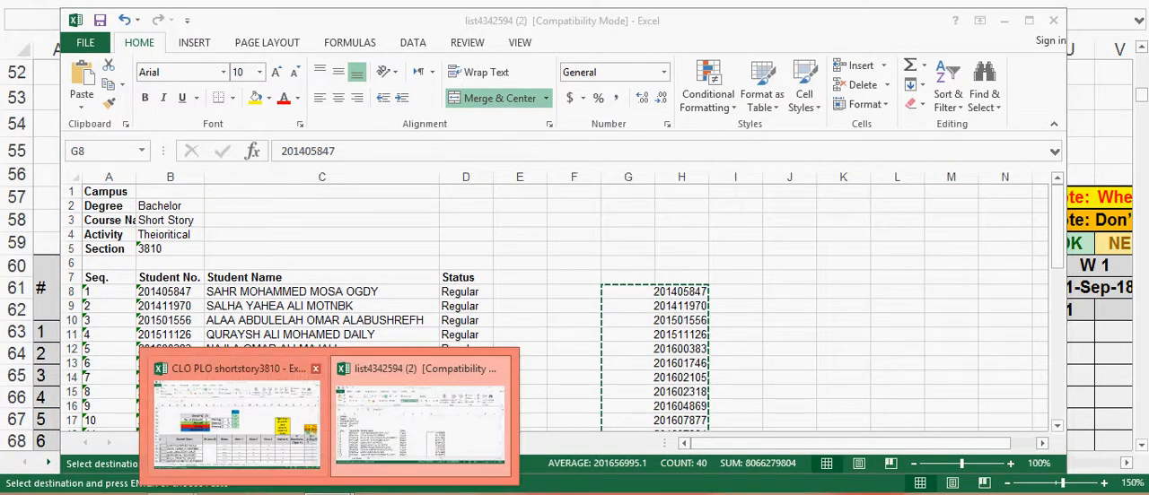
click(237, 415)
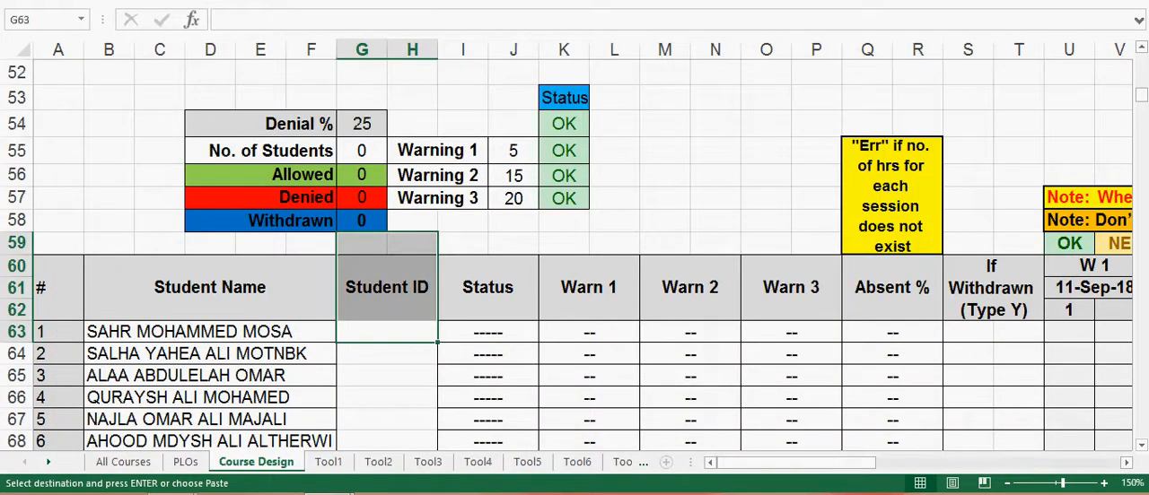
click(386, 332)
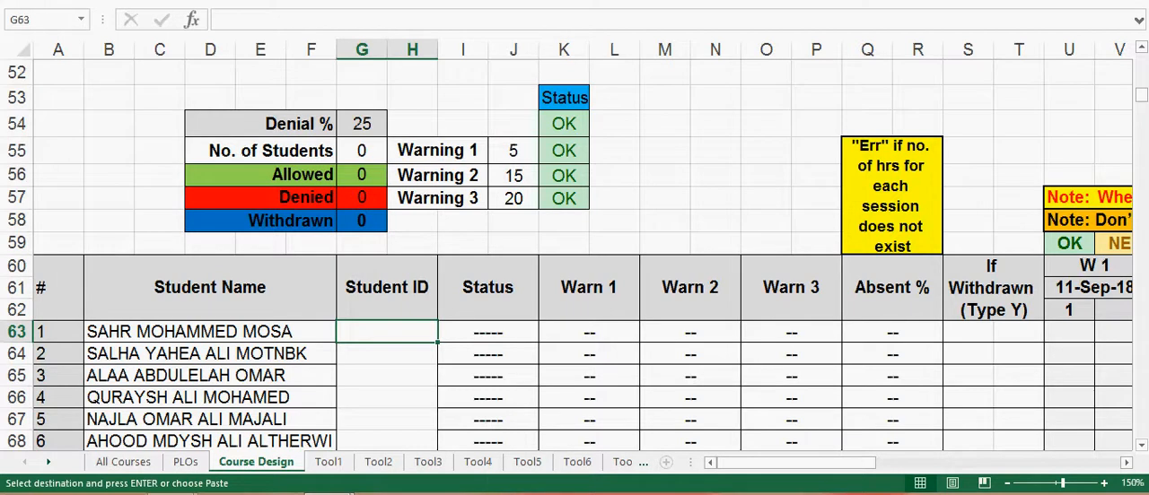
right_click(377, 332)
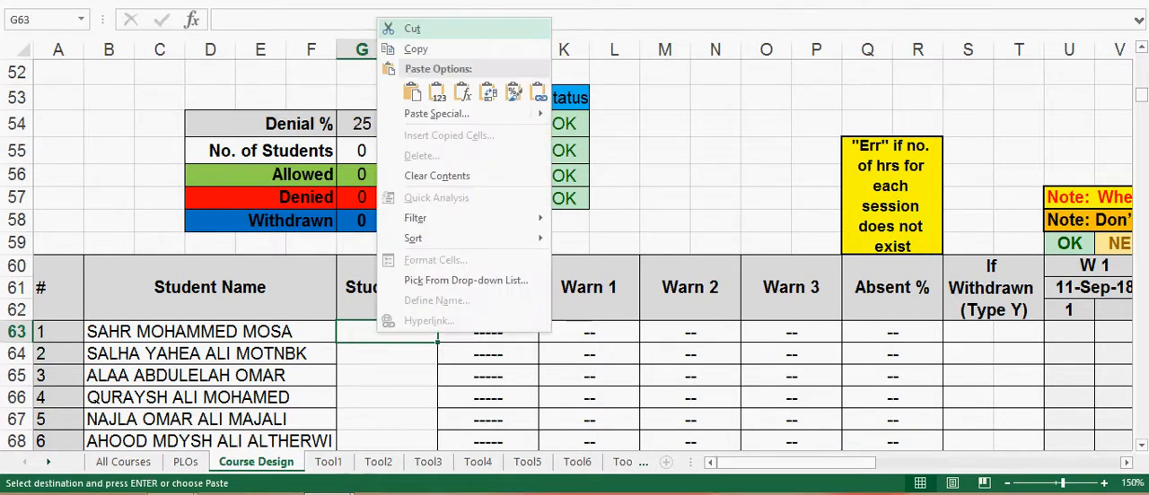
click(437, 91)
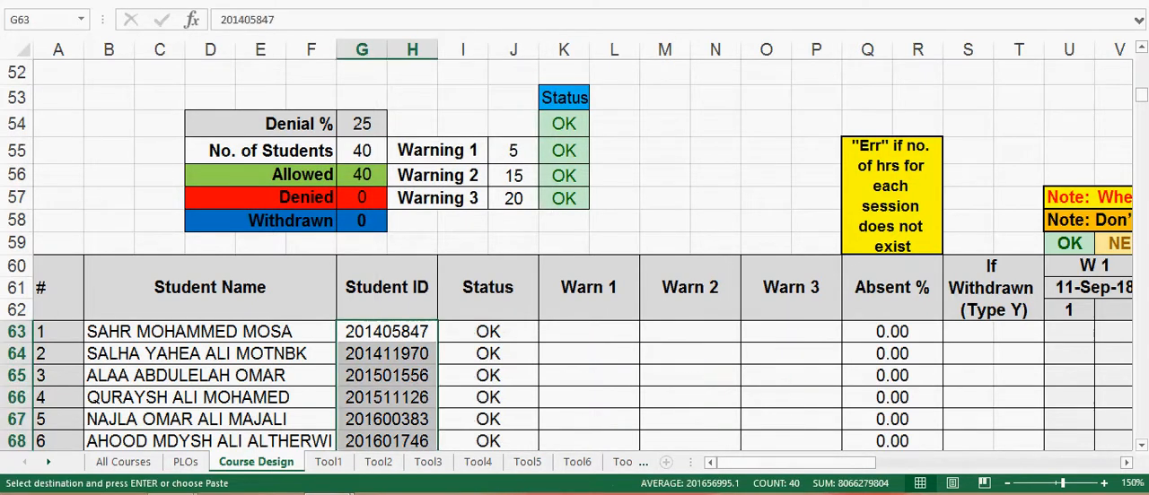
click(387, 332)
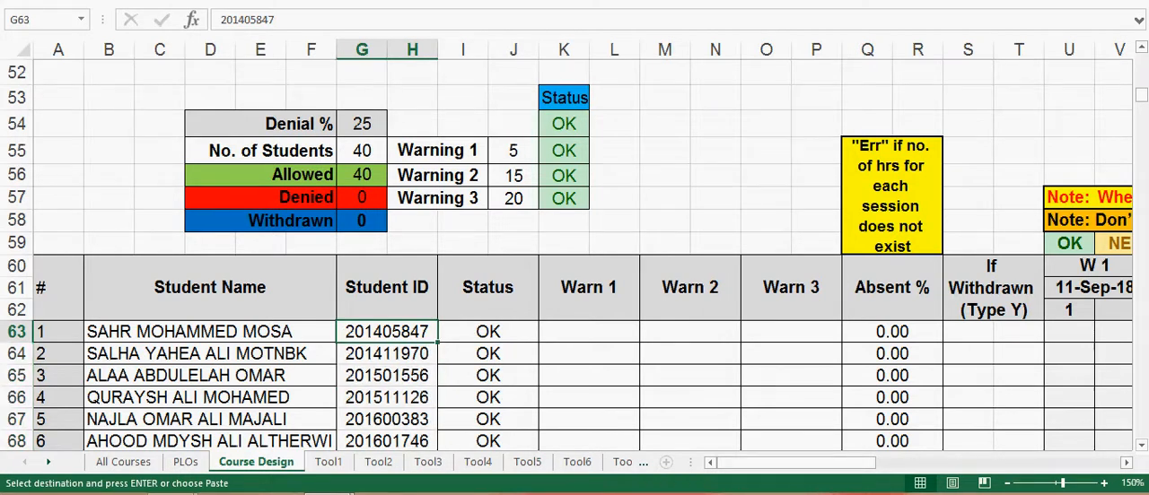
Step: Examine the No. of Students count in G55 and compare it with the filled rows of the student list
click(361, 151)
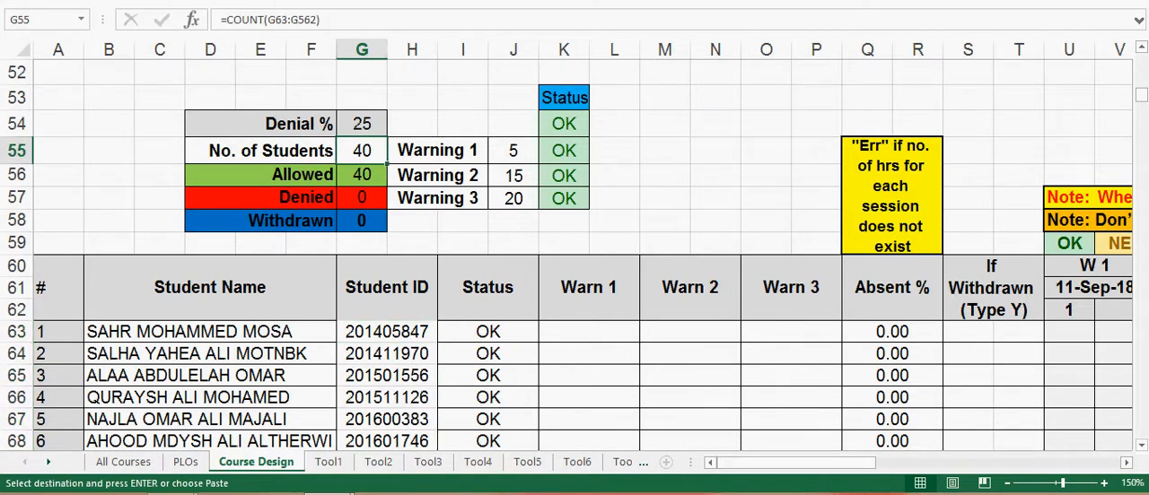
drag(286, 151, 361, 151)
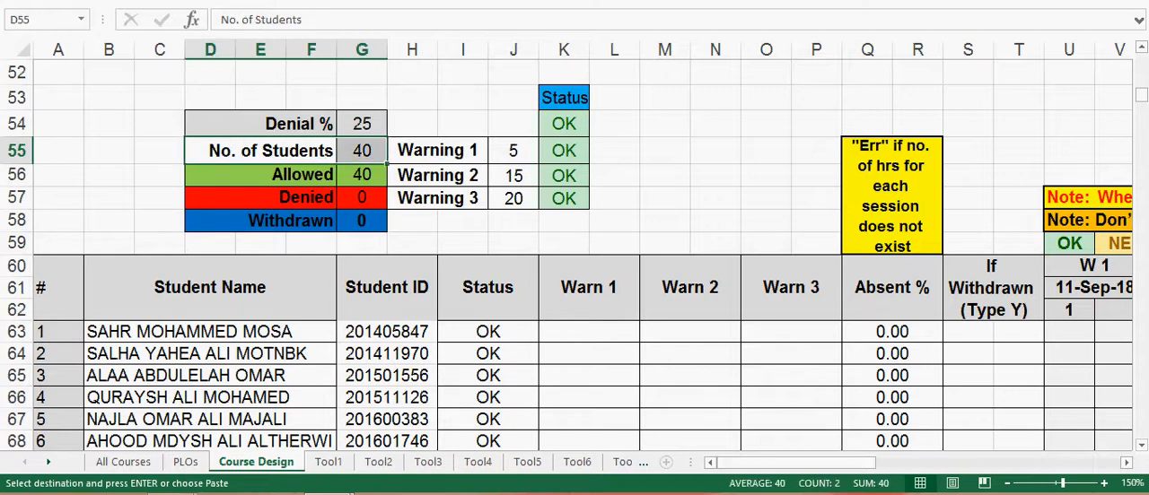
click(17, 151)
click(362, 151)
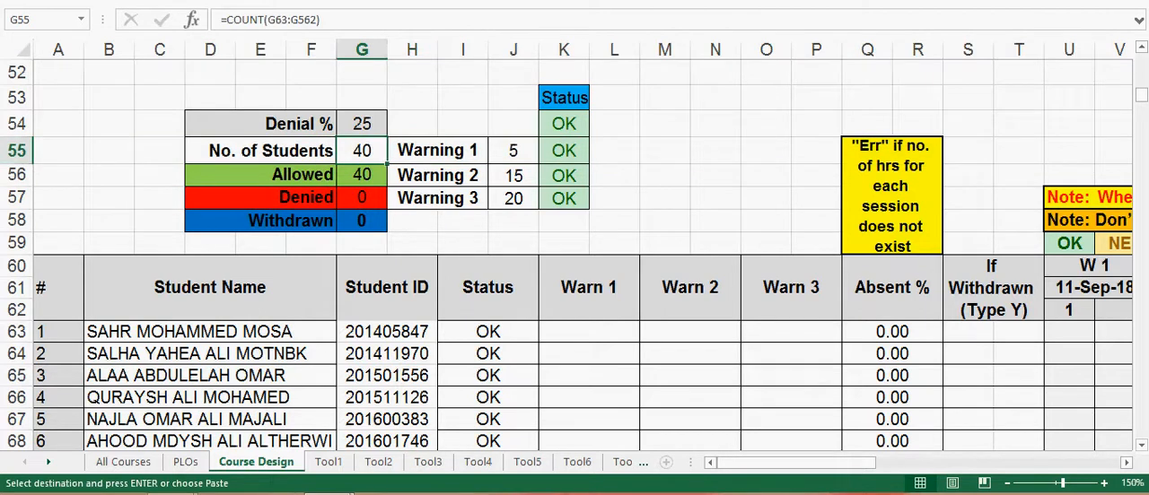
click(387, 332)
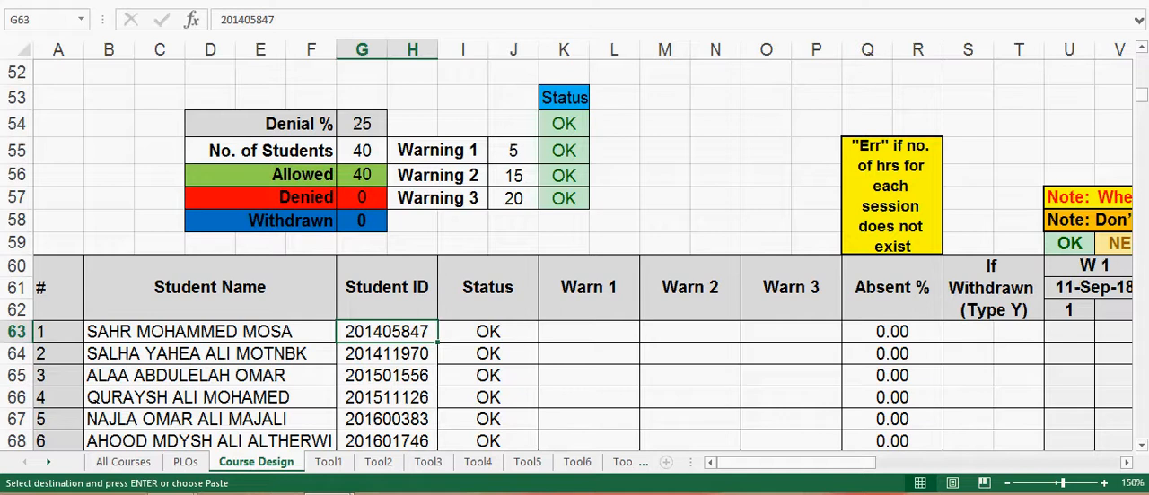
scroll(575, 256, down, 5)
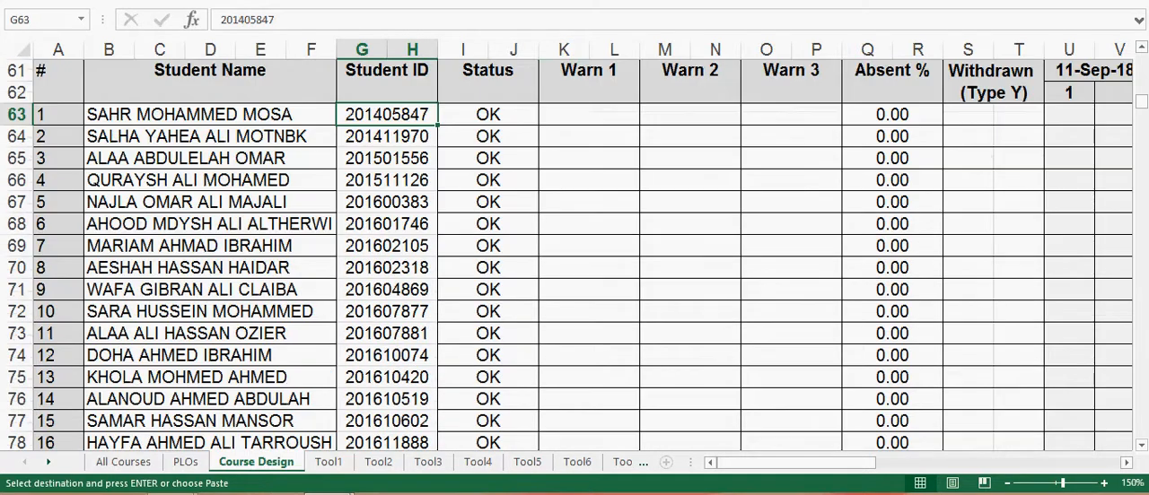
scroll(575, 256, down, 1)
scroll(575, 255, up, 8)
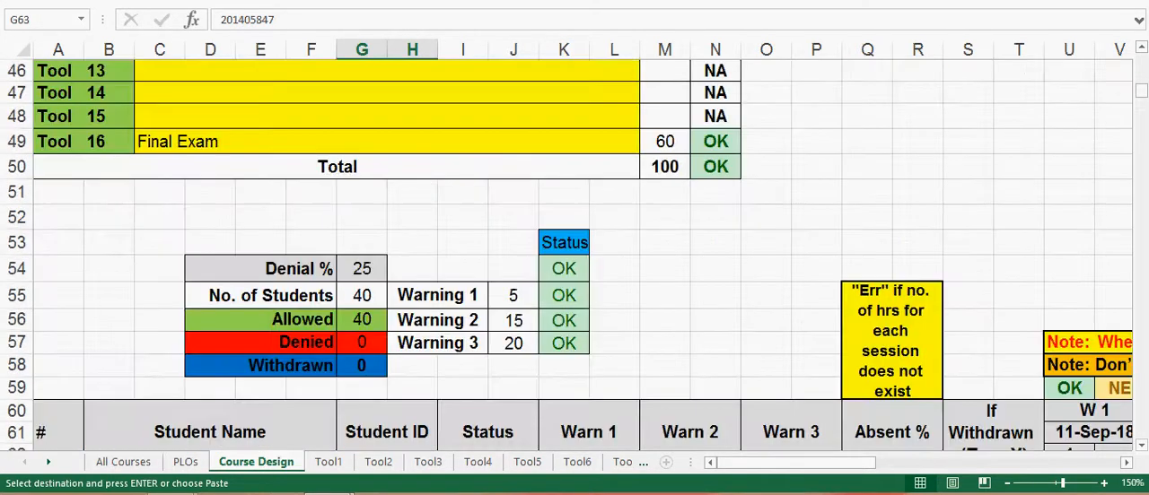
click(361, 295)
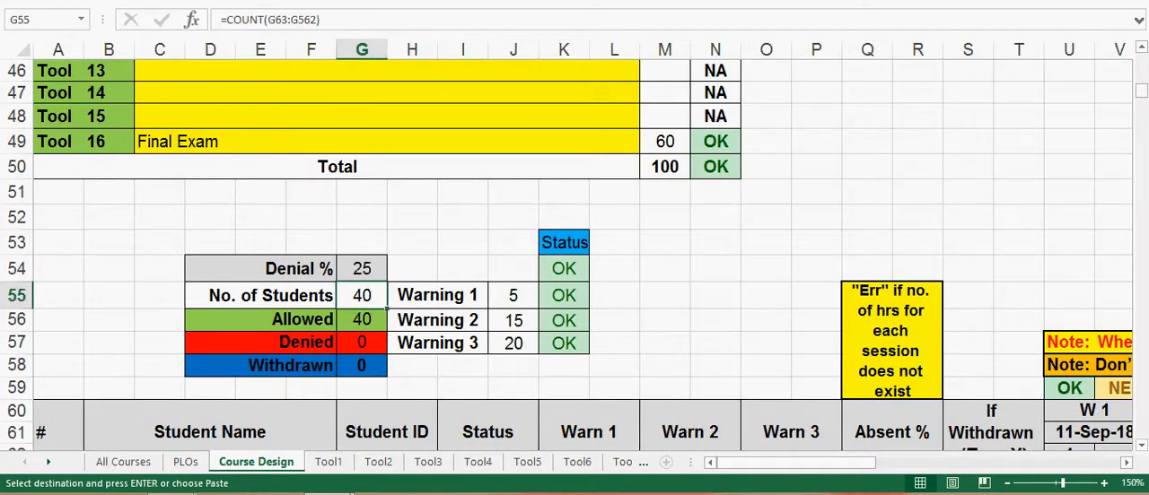
scroll(575, 253, down, 2)
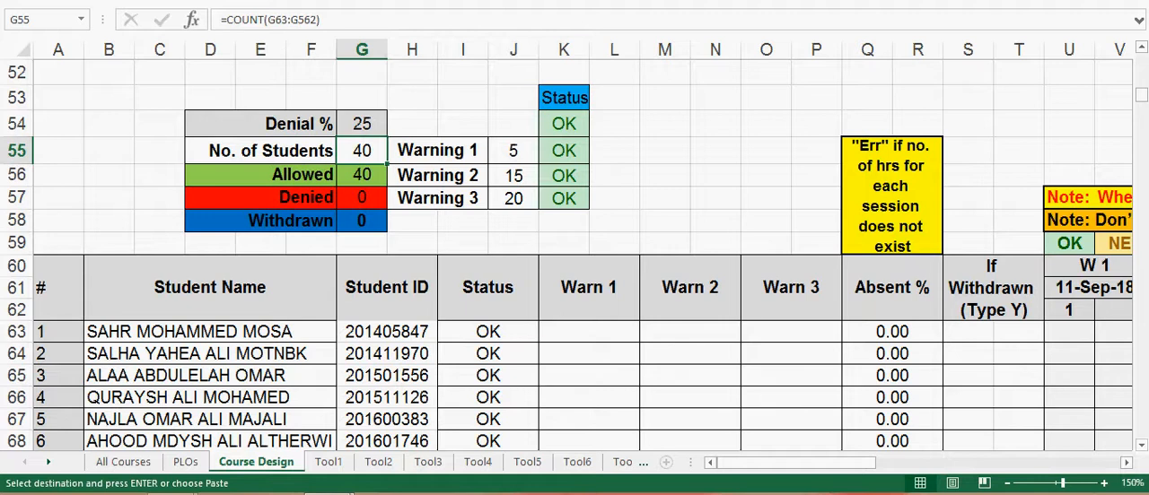
Step: Mark the second student as withdrawn by entering y in cell S64 of the If Withdrawn column
click(967, 354)
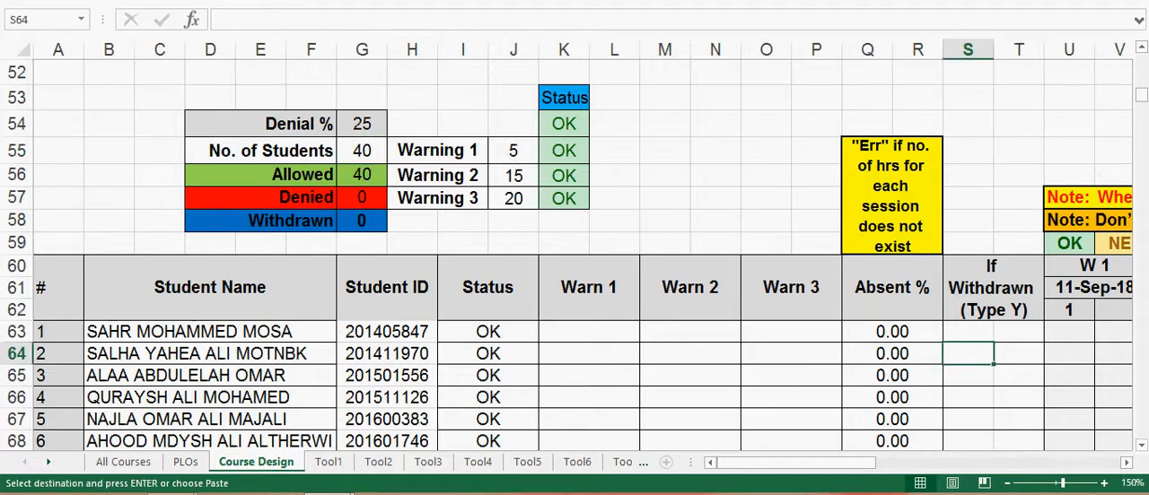
text(y)
key(Return)
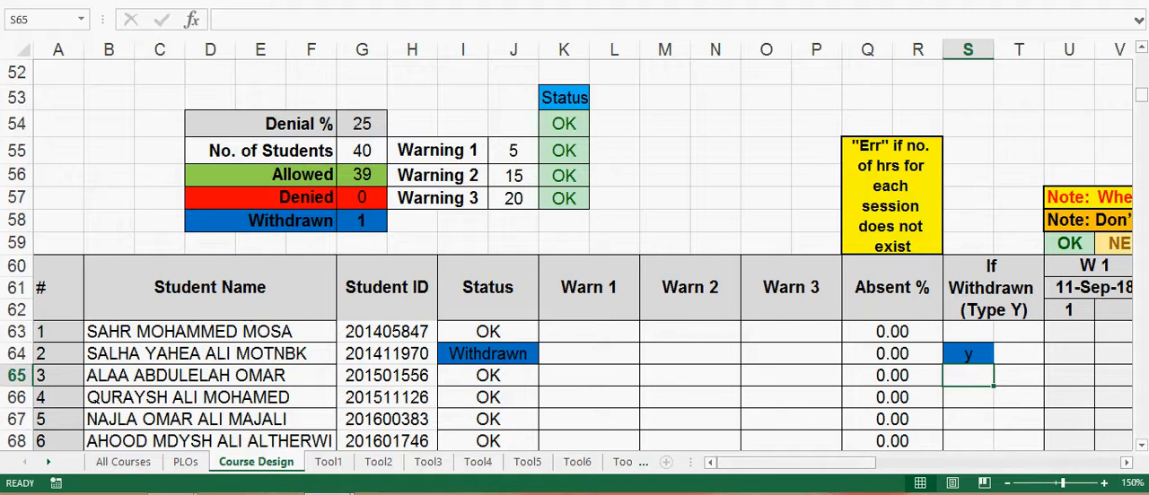
drag(777, 463, 779, 463)
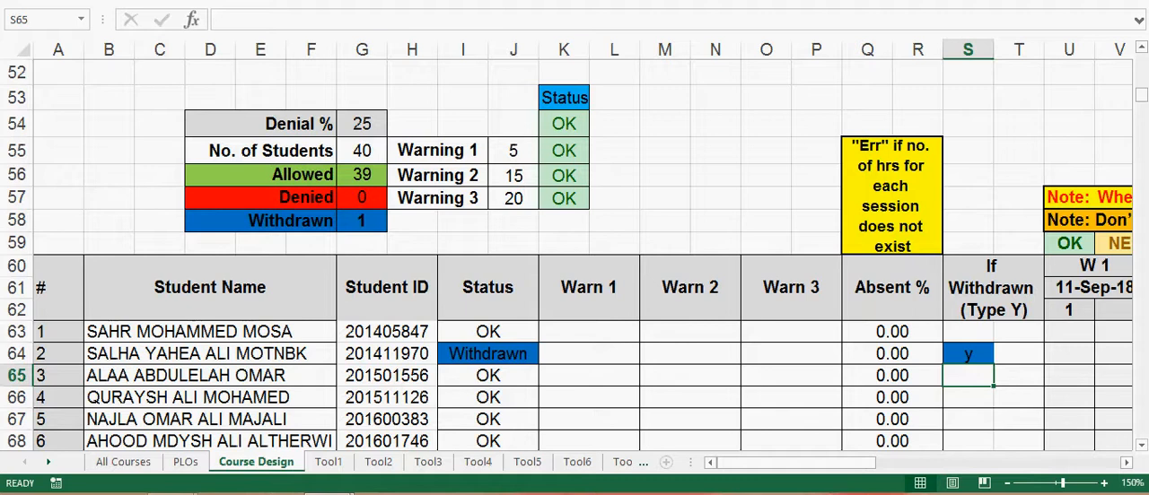
Step: Examine the fourth student's row and the weekly attendance columns from W 1 to W 5
click(58, 398)
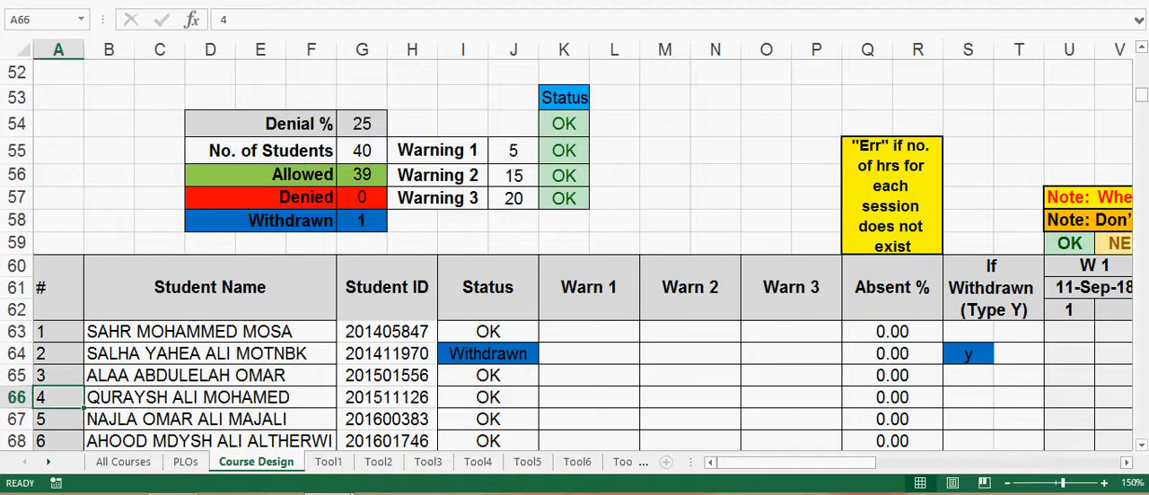
click(16, 398)
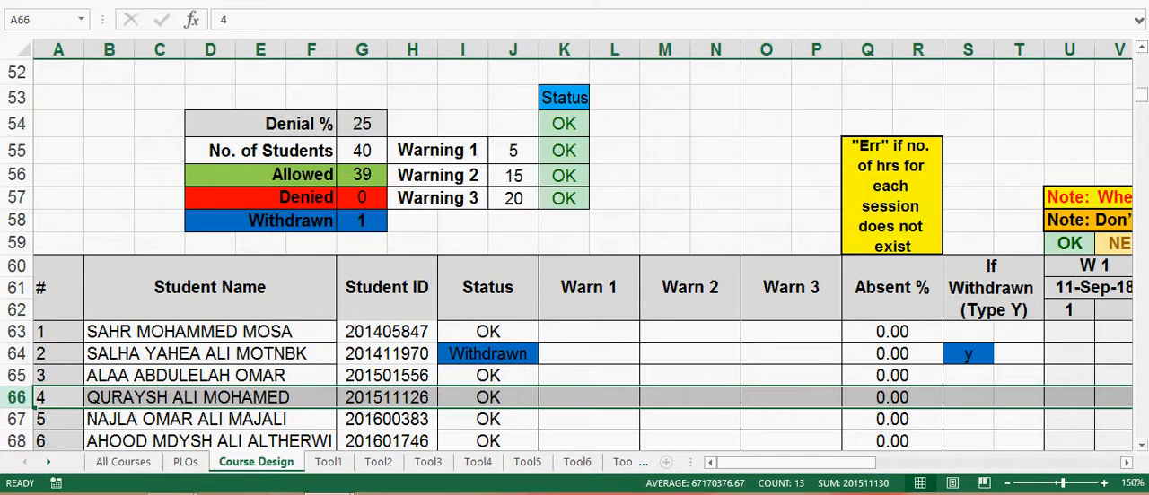
click(1069, 398)
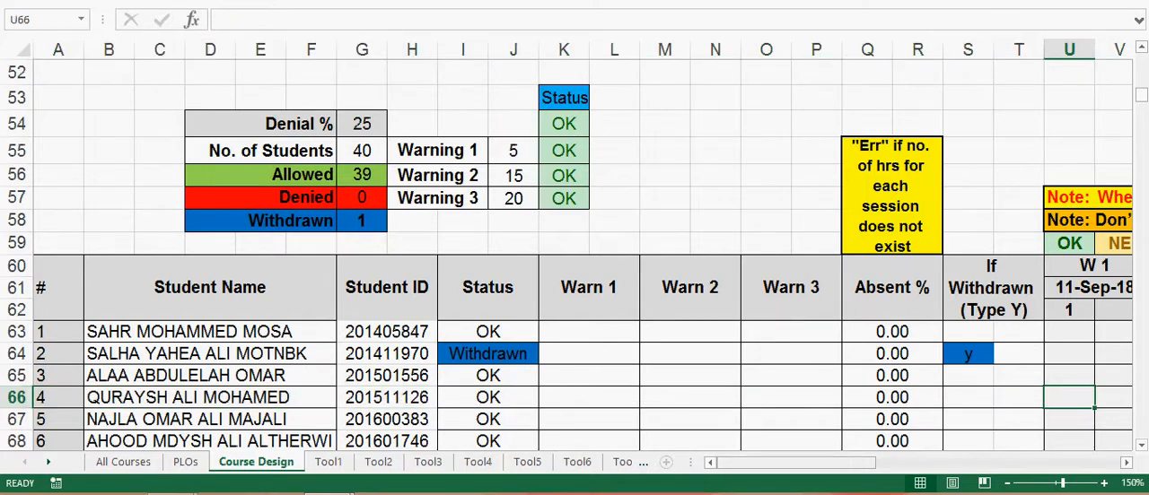
drag(799, 463, 895, 463)
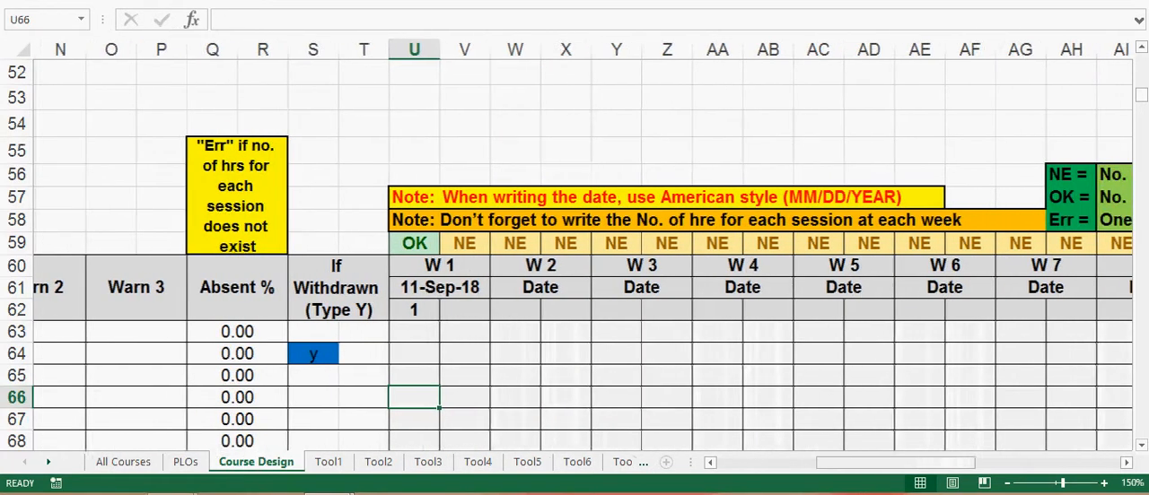
key(Up)
key(Up)
key(Up)
key(Up)
key(Up)
key(Up)
key(Right)
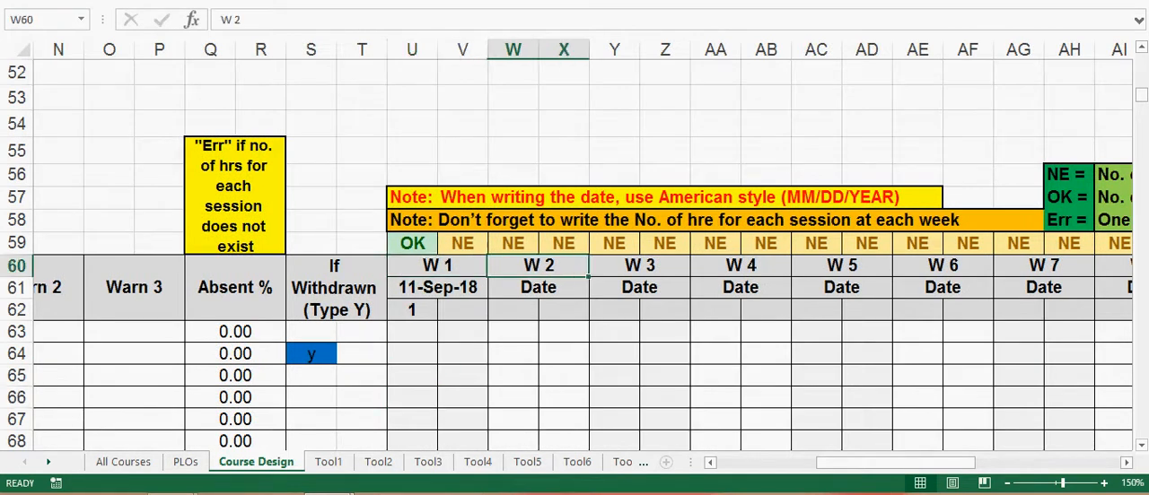
key(Right)
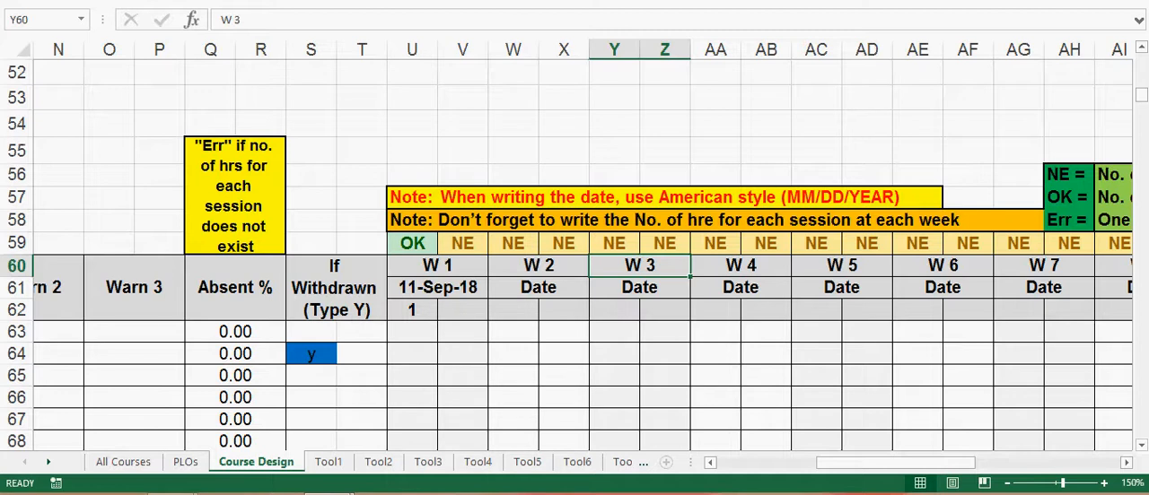
key(Left)
key(Left)
key(Right)
key(Right)
key(Right)
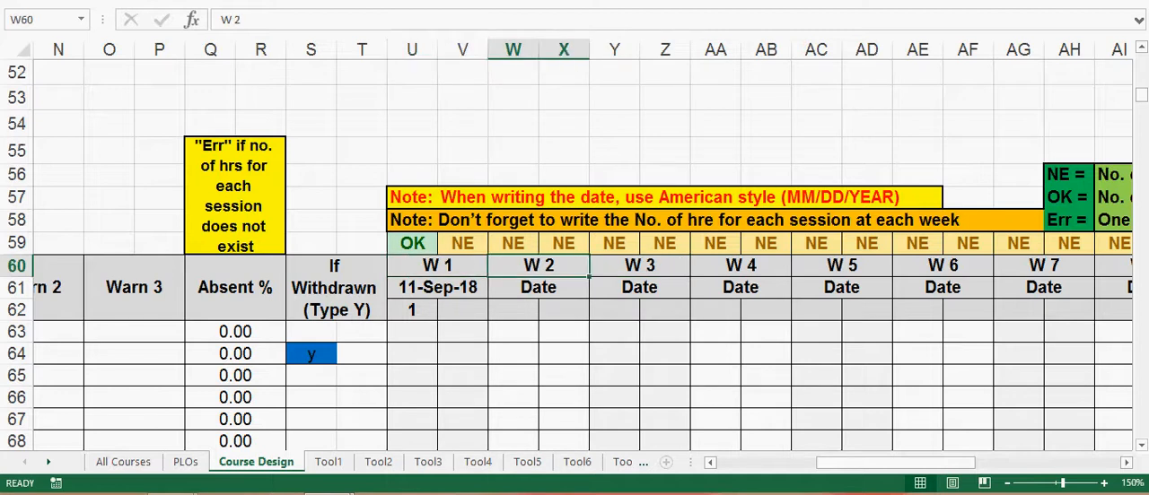
key(Right)
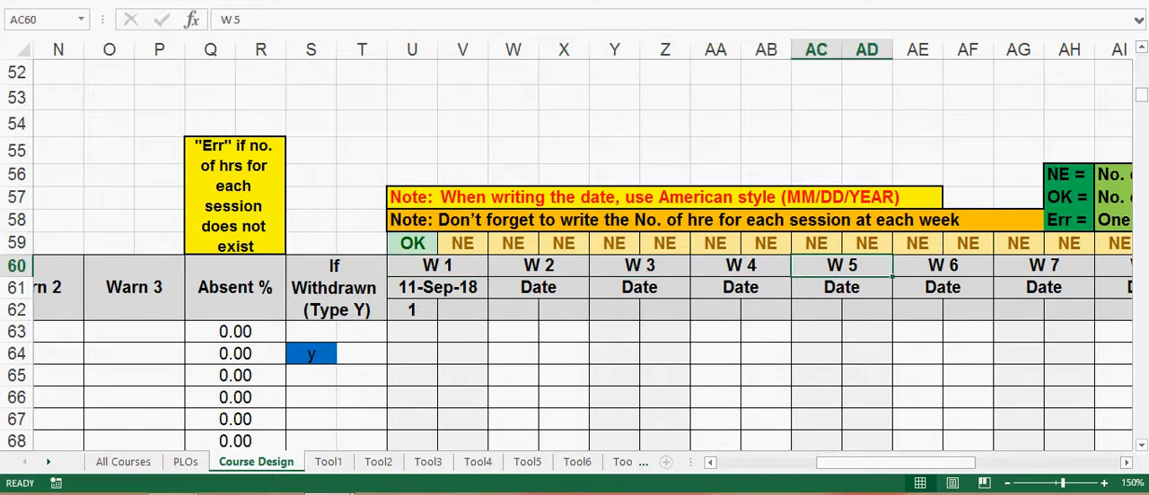
drag(901, 463, 802, 463)
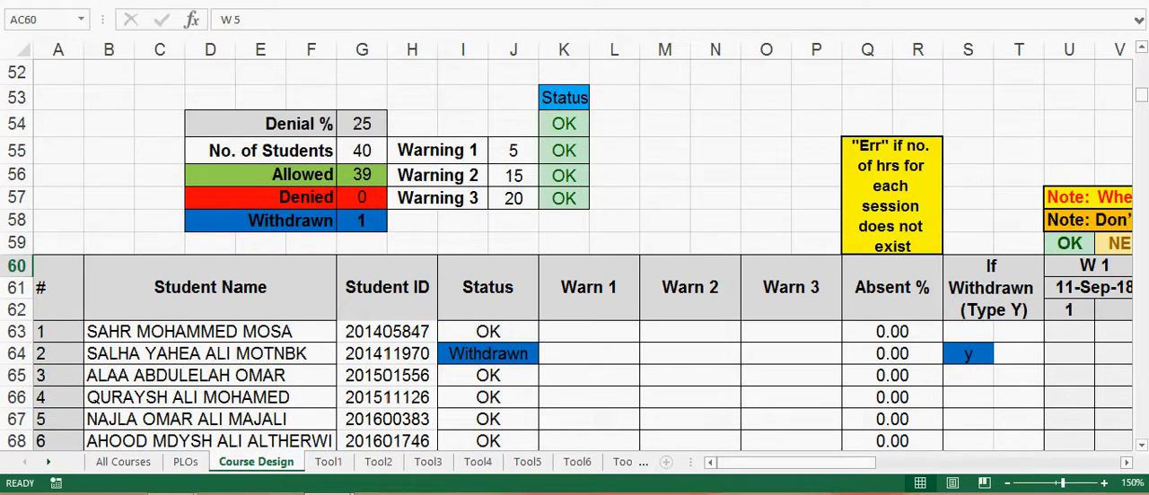
Step: Record 1 hour of absence for the fourth student in the first W 1 session, cell U66, and check the entry
click(1069, 376)
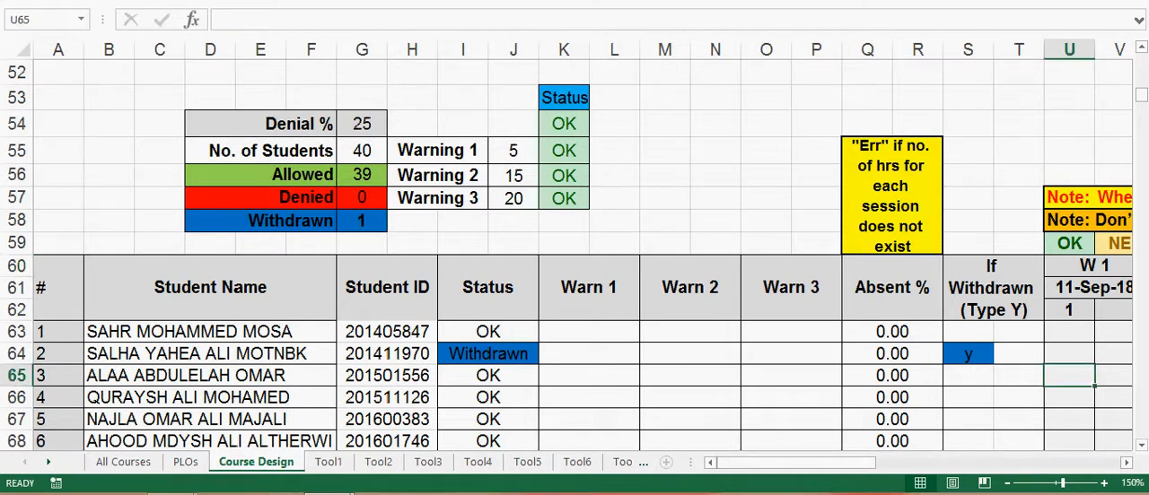
click(1069, 398)
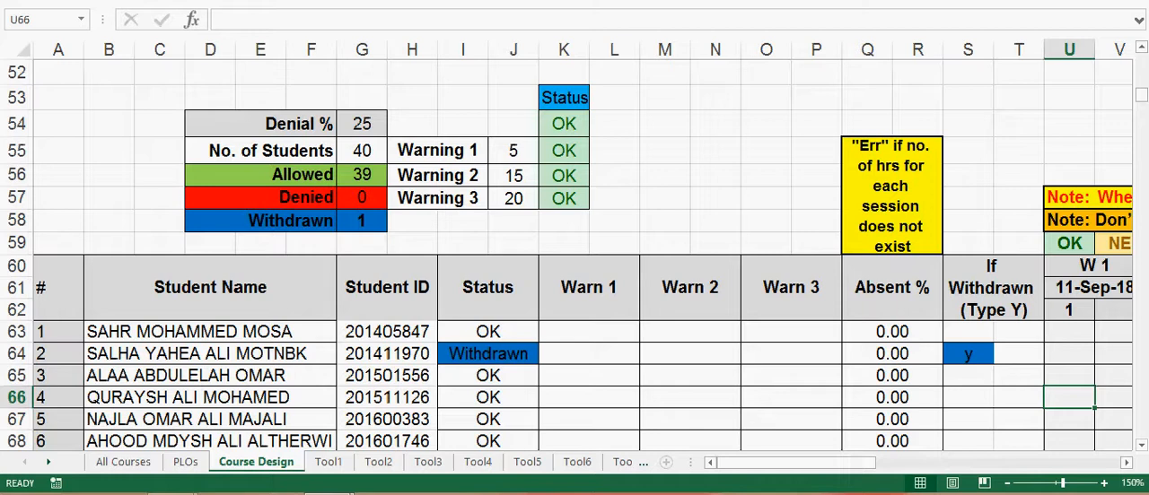
text(1)
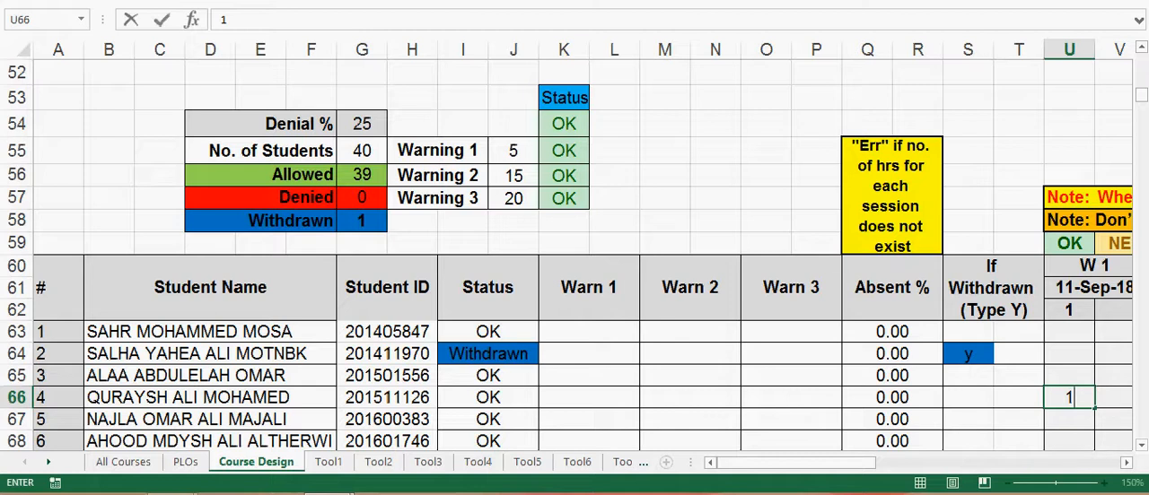
click(967, 441)
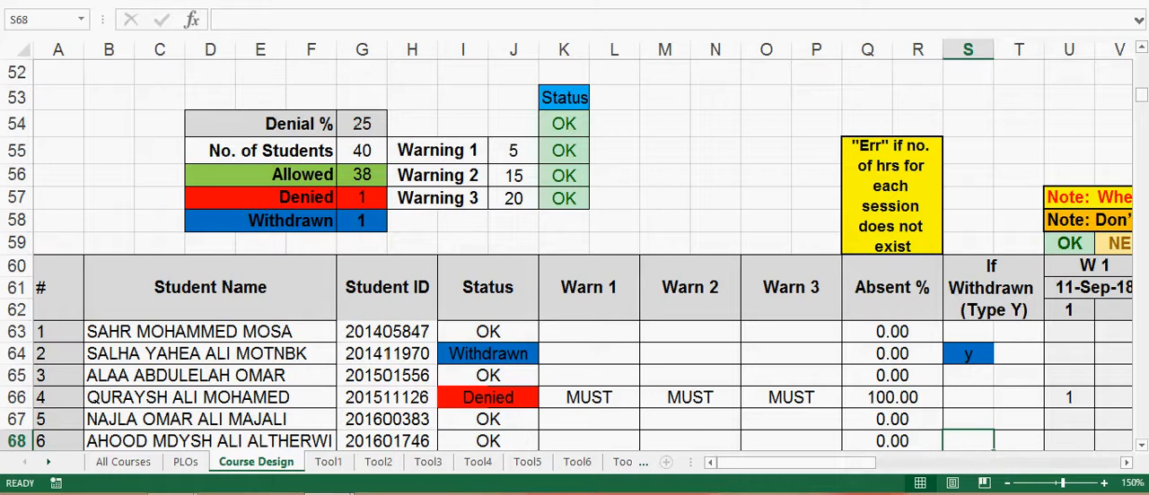
click(1093, 266)
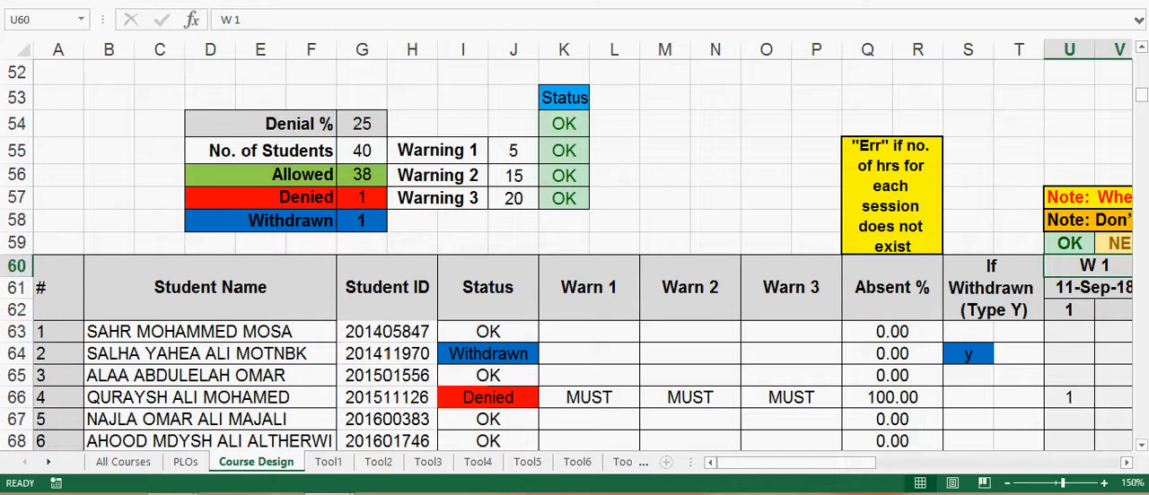
click(1069, 397)
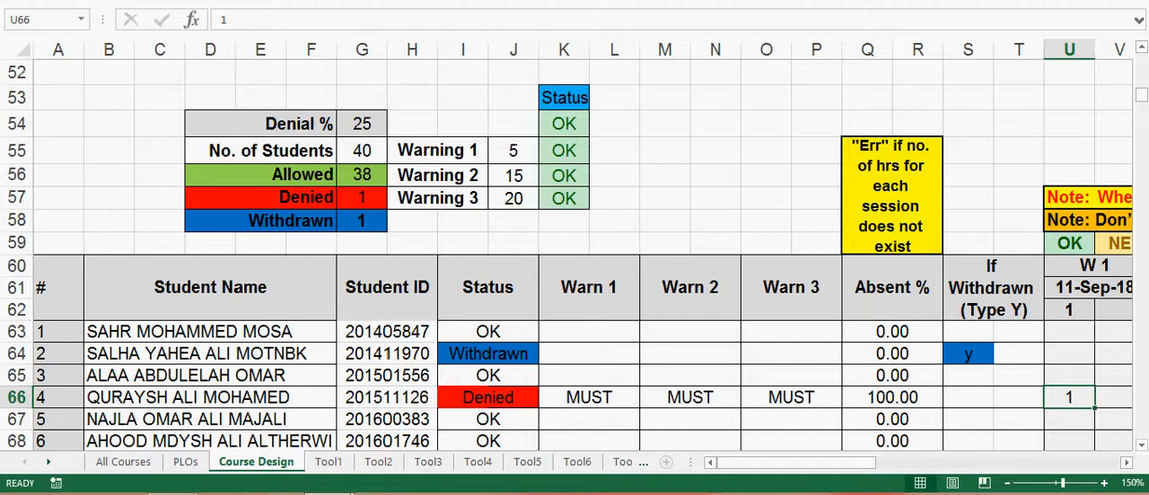
Step: Examine the names, IDs and Status entries of the students listed in rows 63 to 68
drag(210, 332, 210, 419)
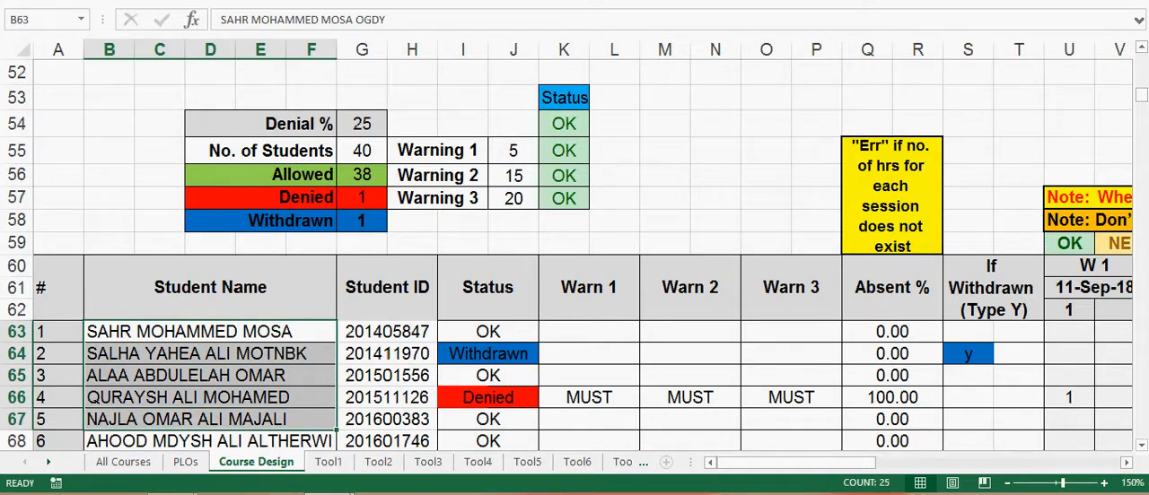
drag(387, 332, 387, 441)
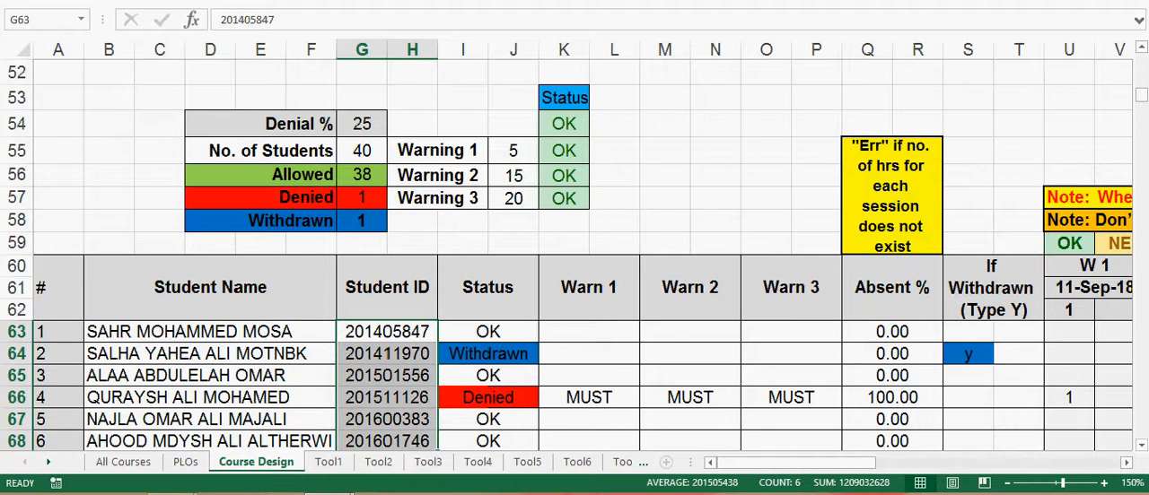
click(488, 332)
drag(487, 332, 488, 444)
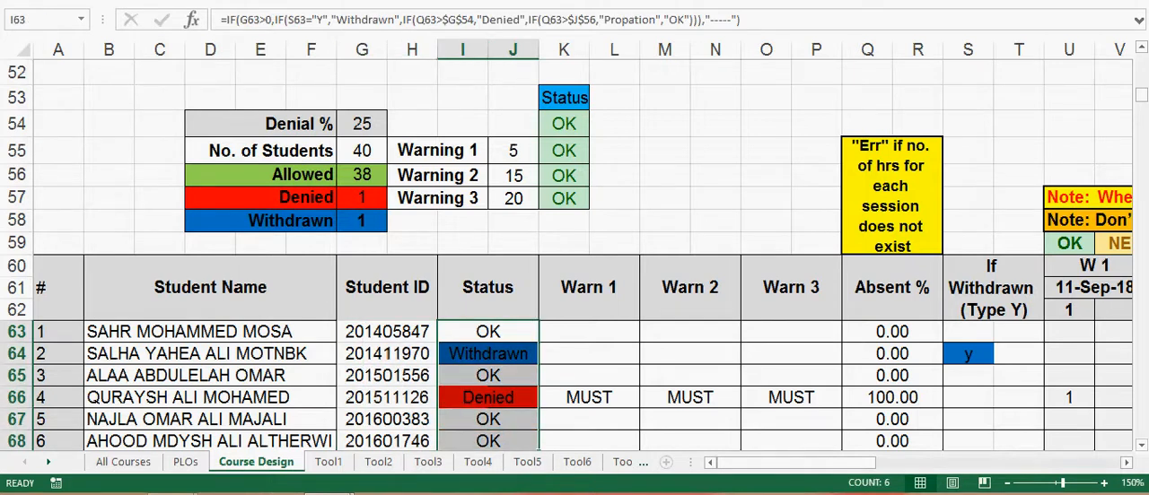
click(362, 150)
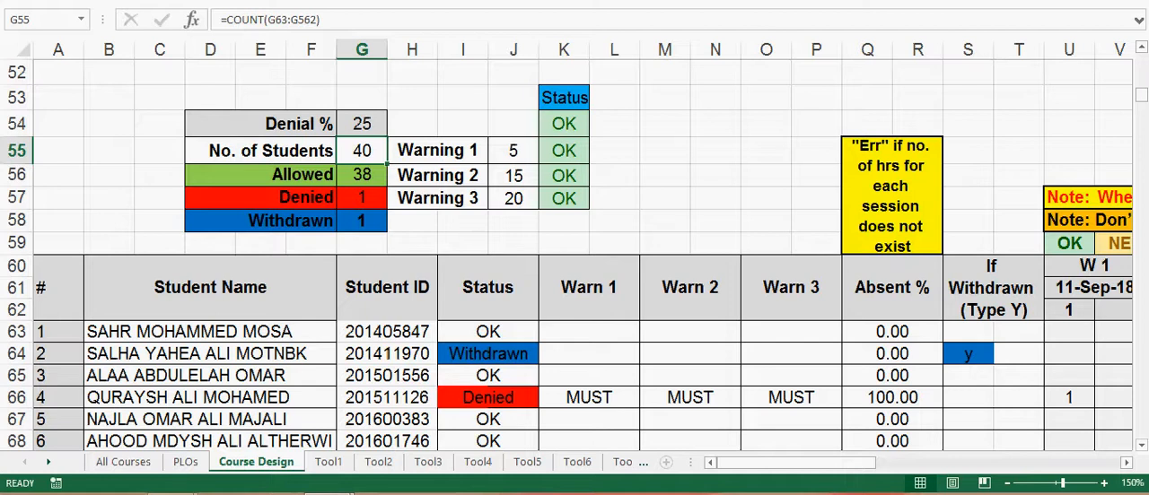
drag(99, 332, 534, 442)
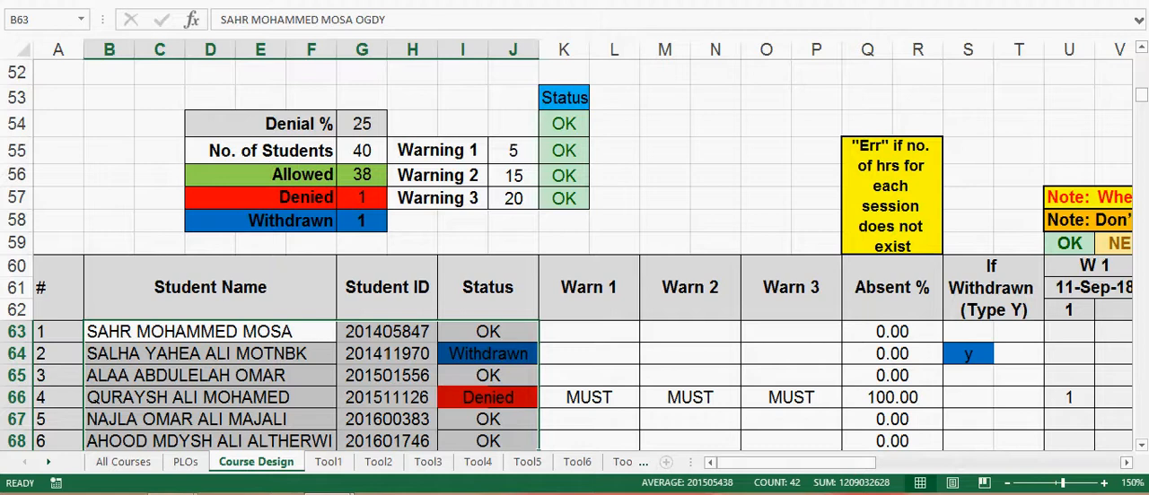
click(210, 332)
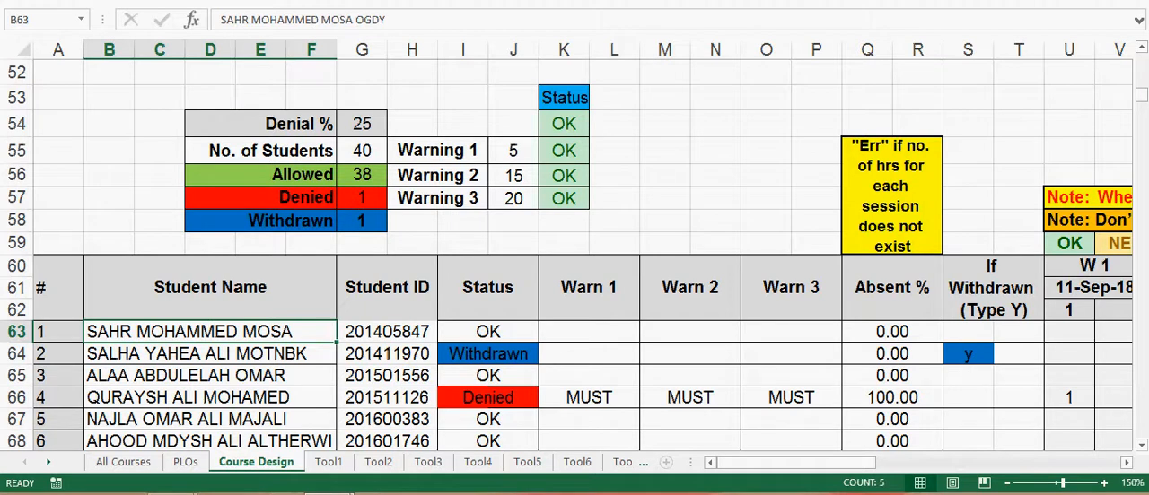
Step: Examine the No. of Students, Allowed, Denied and Withdrawn totals in cells G55 to G58
click(362, 150)
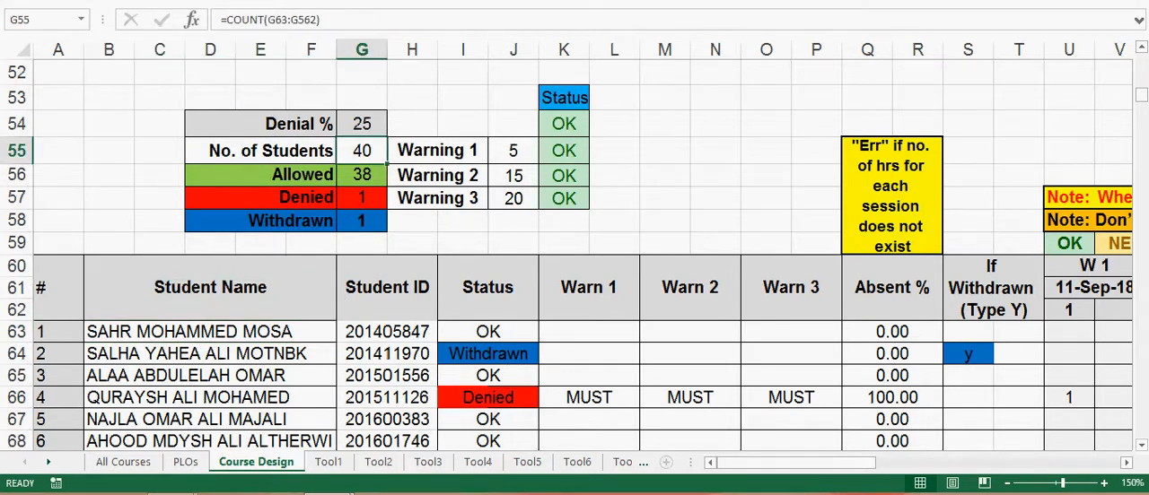
click(361, 175)
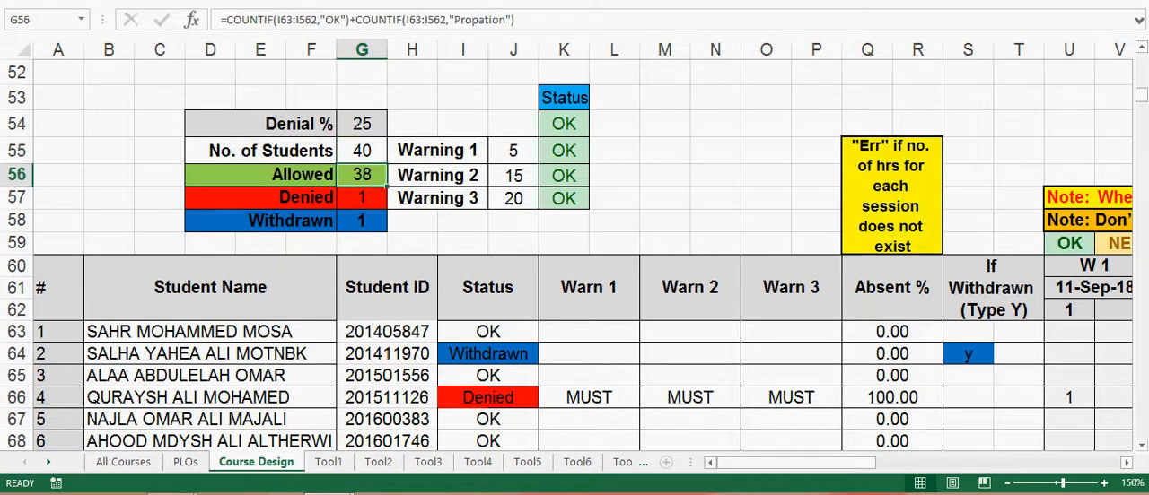
click(362, 198)
click(361, 221)
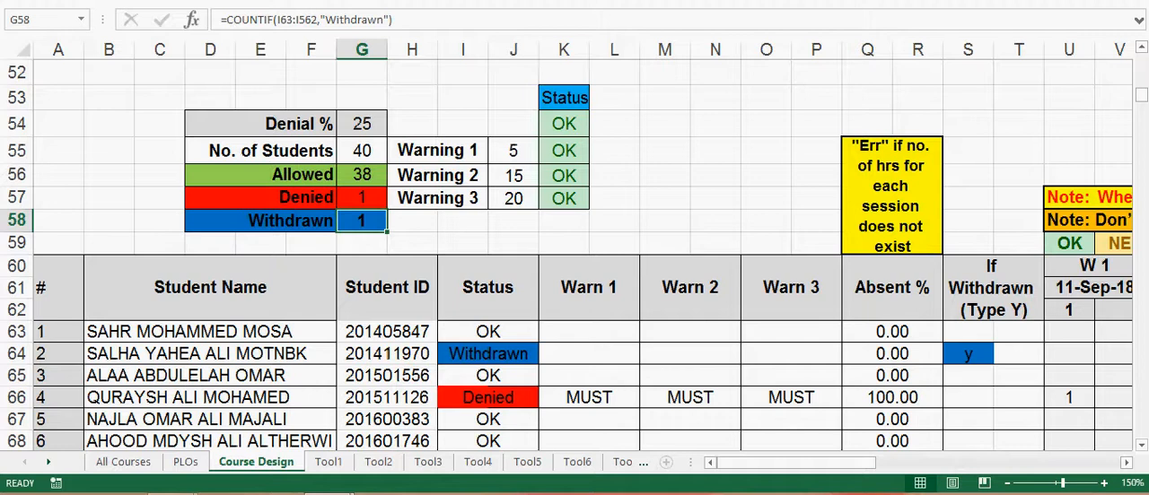
click(362, 198)
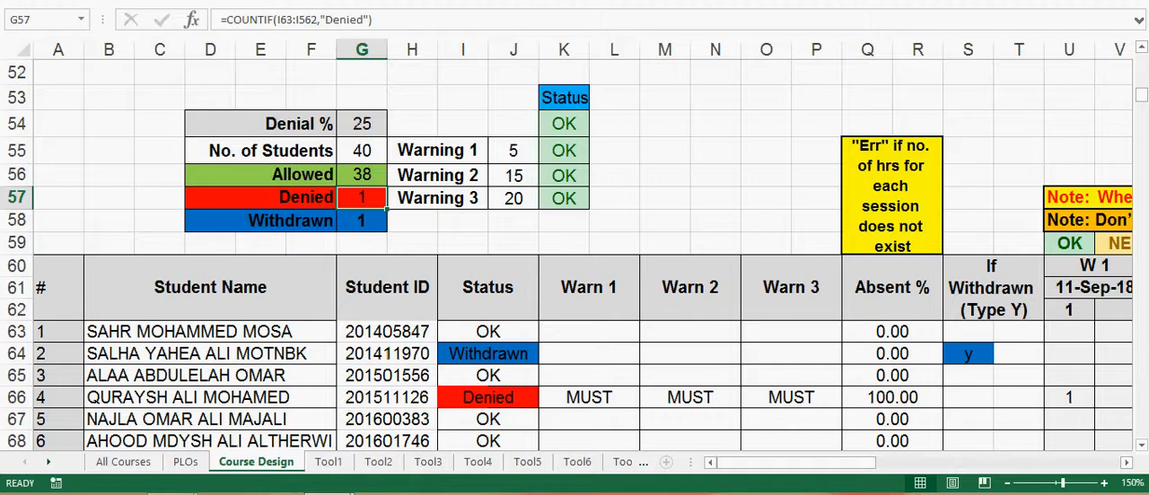
drag(291, 198, 362, 221)
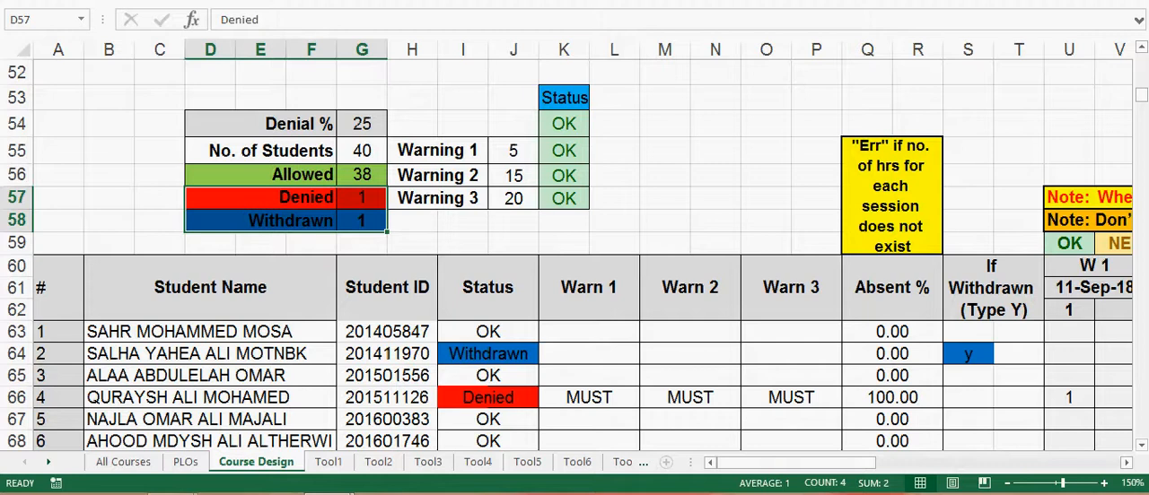
click(464, 243)
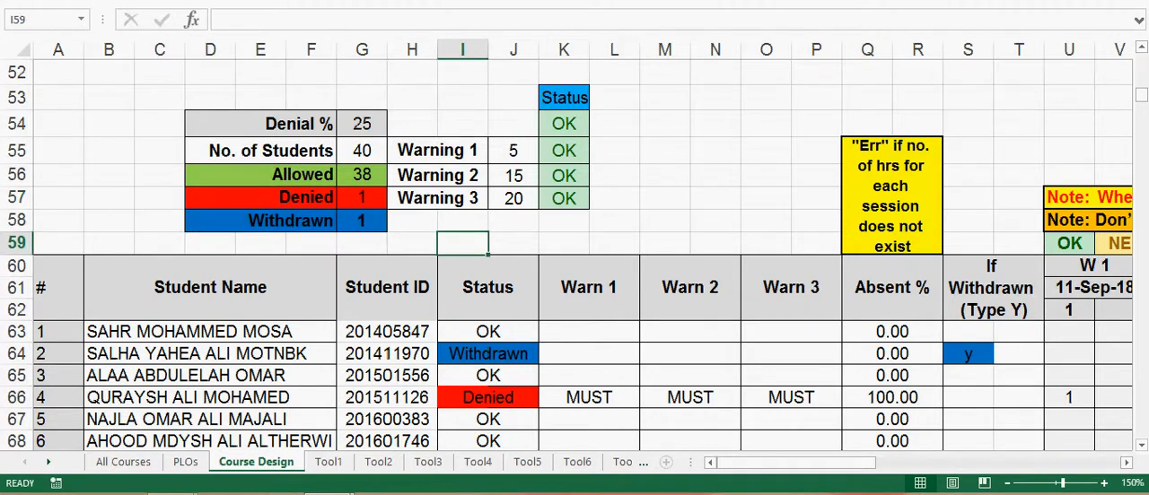
Step: Review the course details in rows 2 to 4 and the mapping of the CLOs into PLOs on Course Design
scroll(574, 255, up, 17)
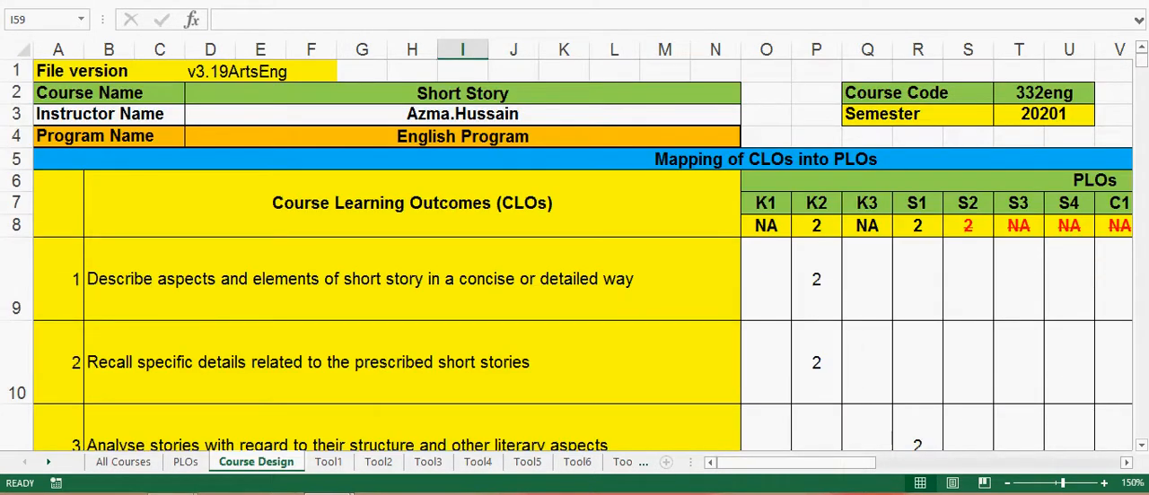
drag(16, 92, 15, 139)
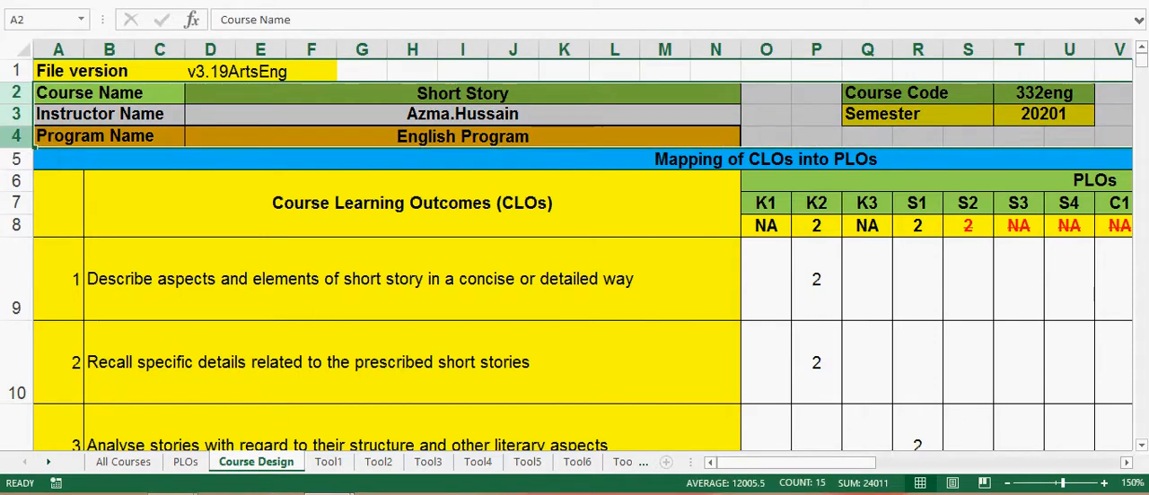
click(412, 204)
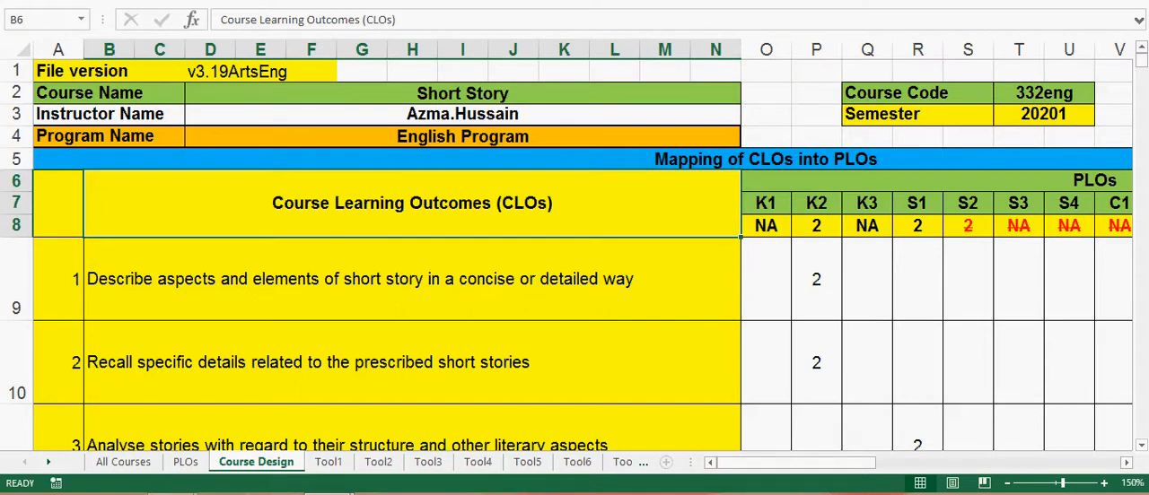
click(816, 279)
click(816, 362)
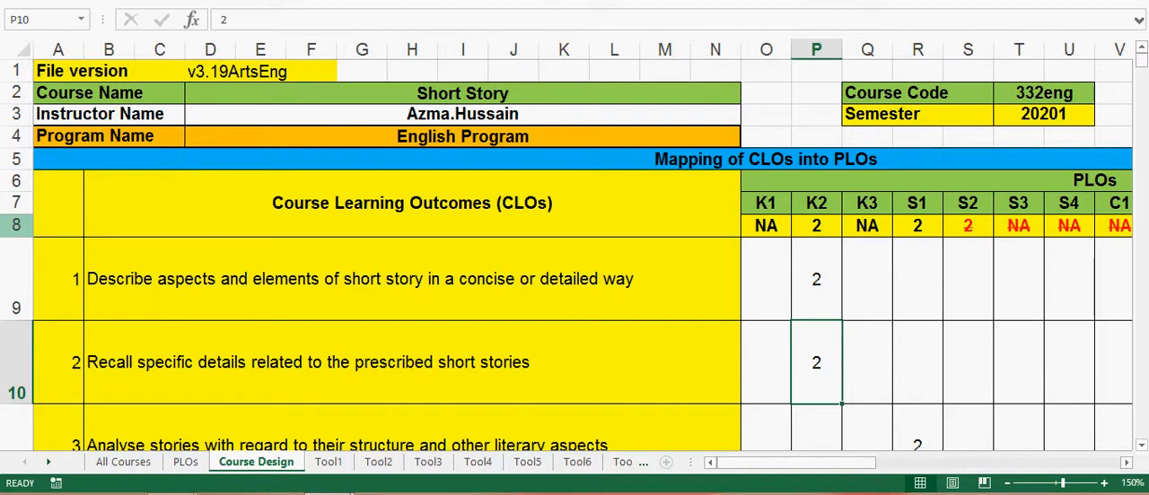
scroll(575, 270, down, 1)
drag(575, 213, 1068, 436)
scroll(1068, 436, down, 3)
Step: Review the Direct Assessment Tools table from Tool 1 to Tool 16, including the Total formula in M50
scroll(575, 255, down, 6)
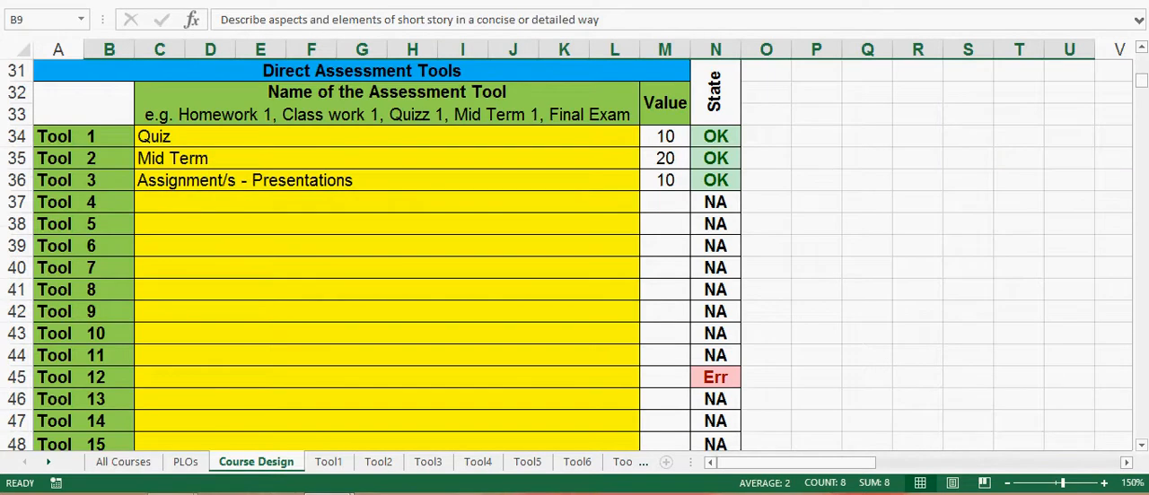
scroll(575, 255, up, 1)
drag(270, 263, 716, 410)
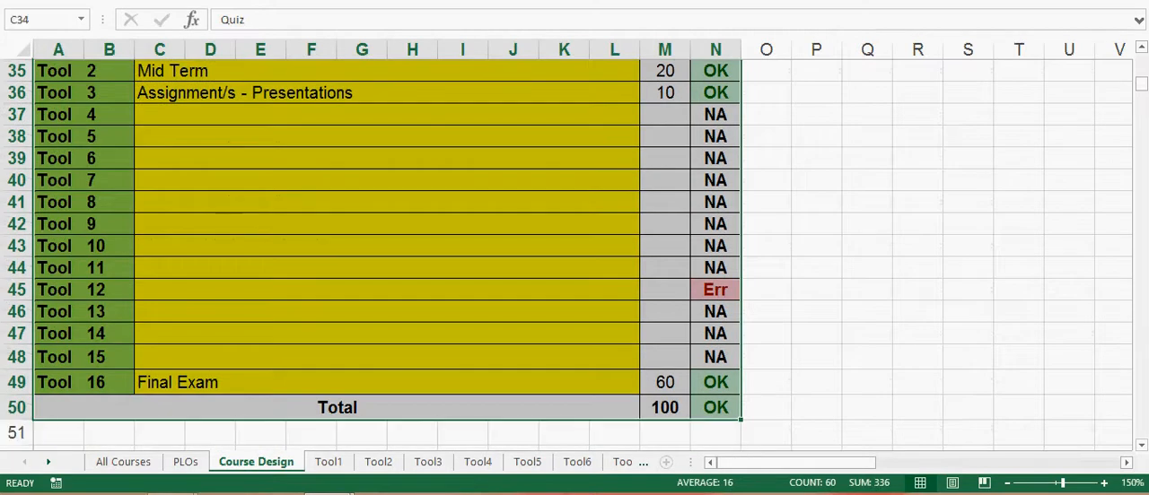
click(664, 409)
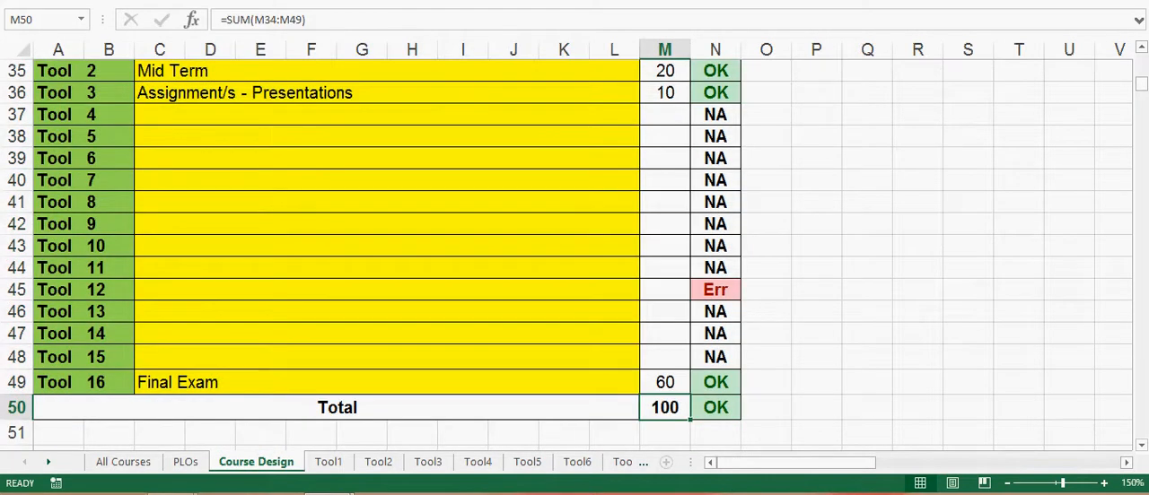
Step: Check the student count formula in G55 against the first student's ID and Status formula
scroll(574, 255, down, 6)
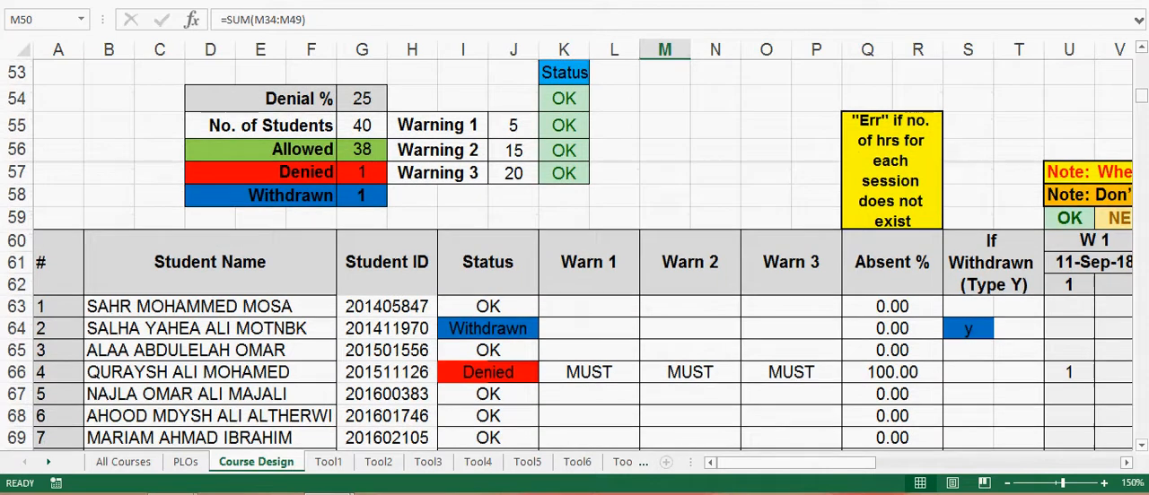
click(362, 125)
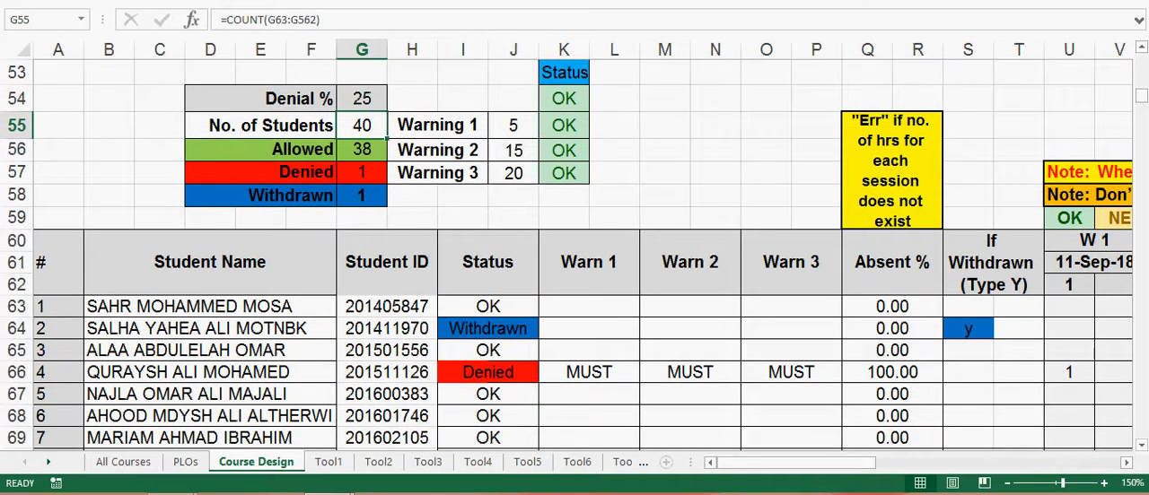
click(386, 307)
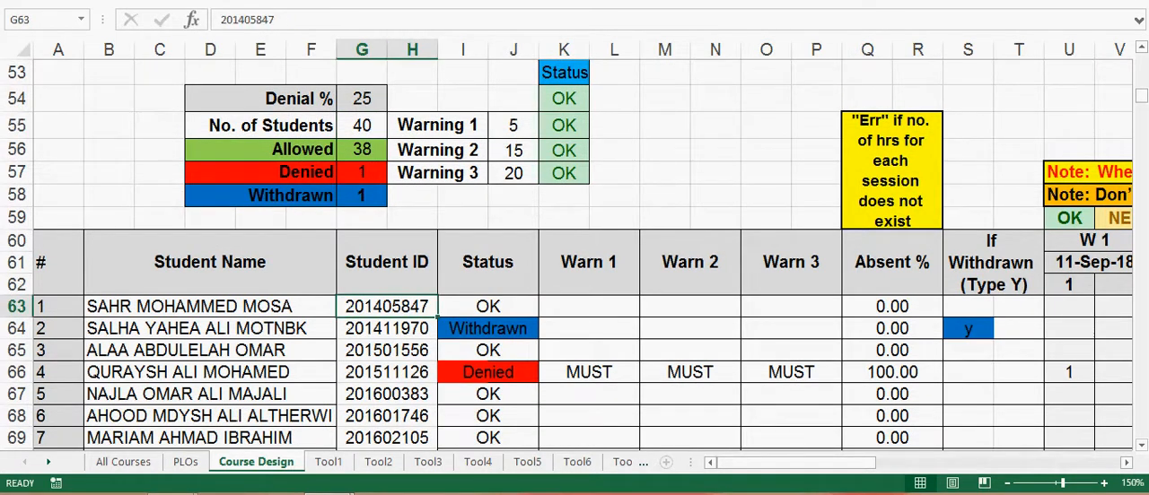
click(488, 307)
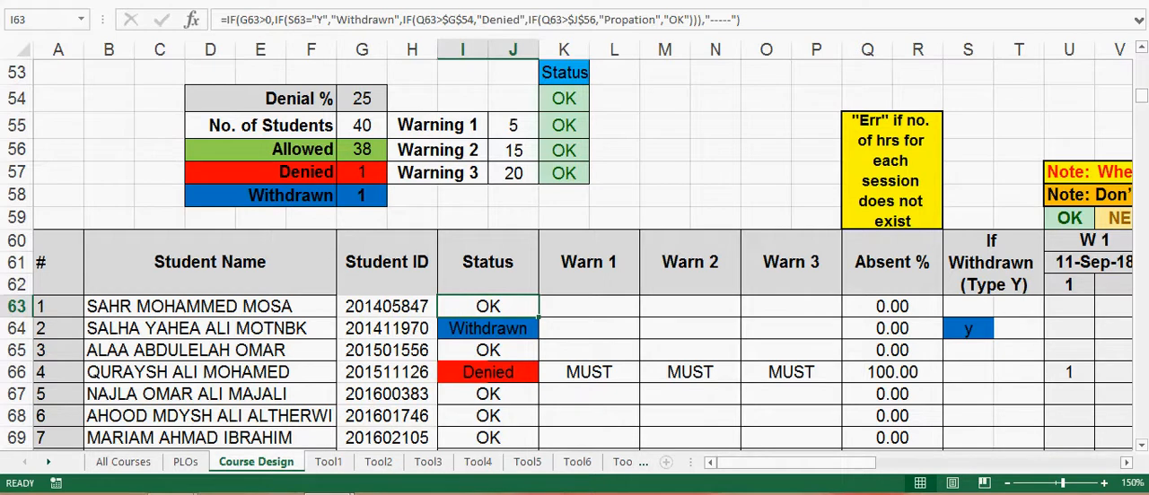
click(387, 263)
Step: Check the names of the first three assessment tools: Quiz, Mid Term and Assignment/s - Presentations
scroll(387, 262, up, 7)
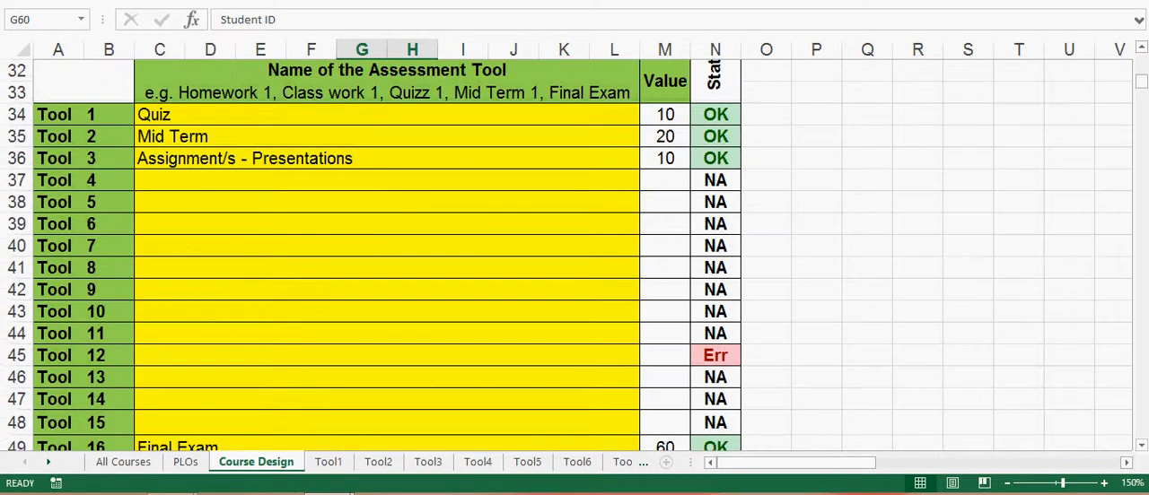
click(387, 115)
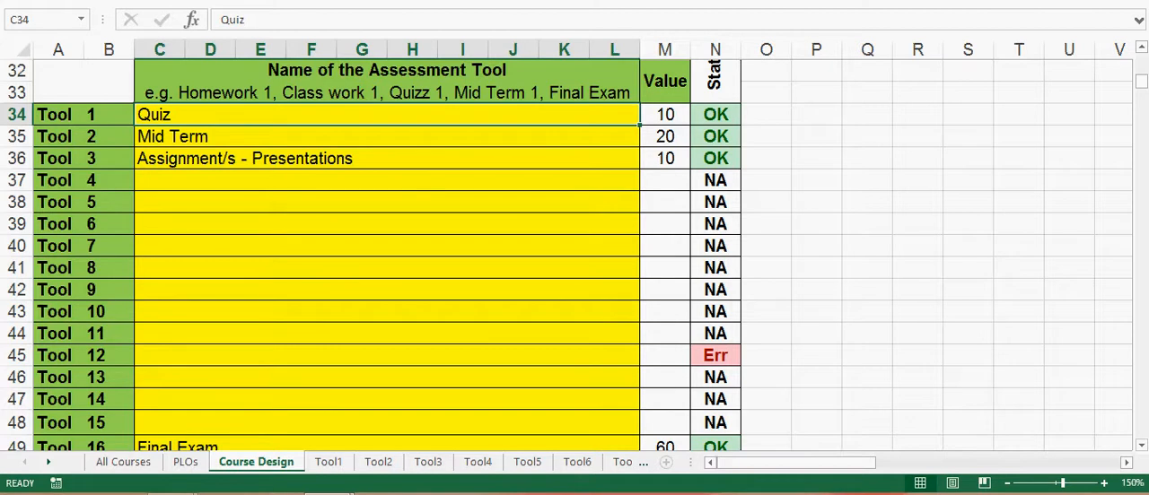
click(386, 136)
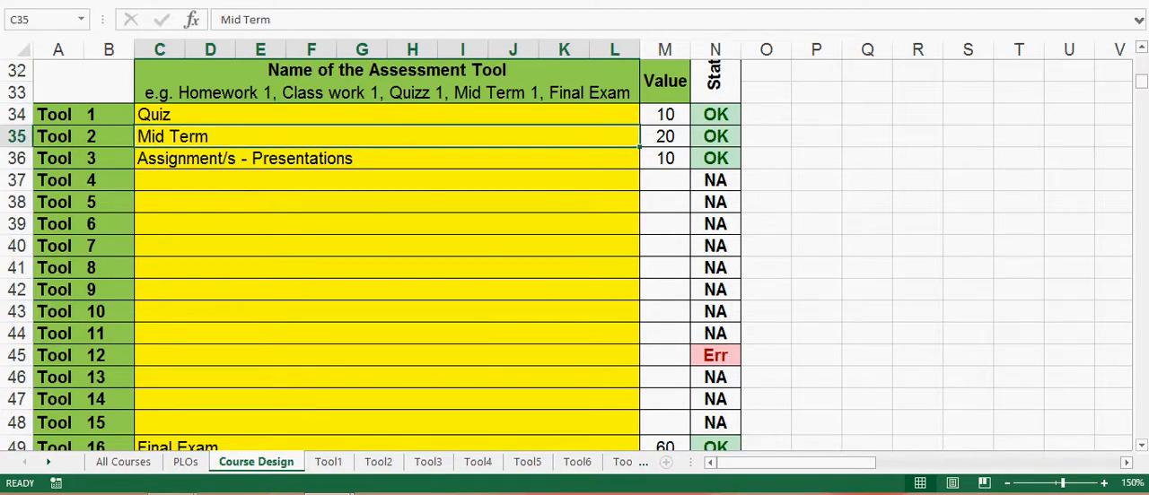
click(387, 159)
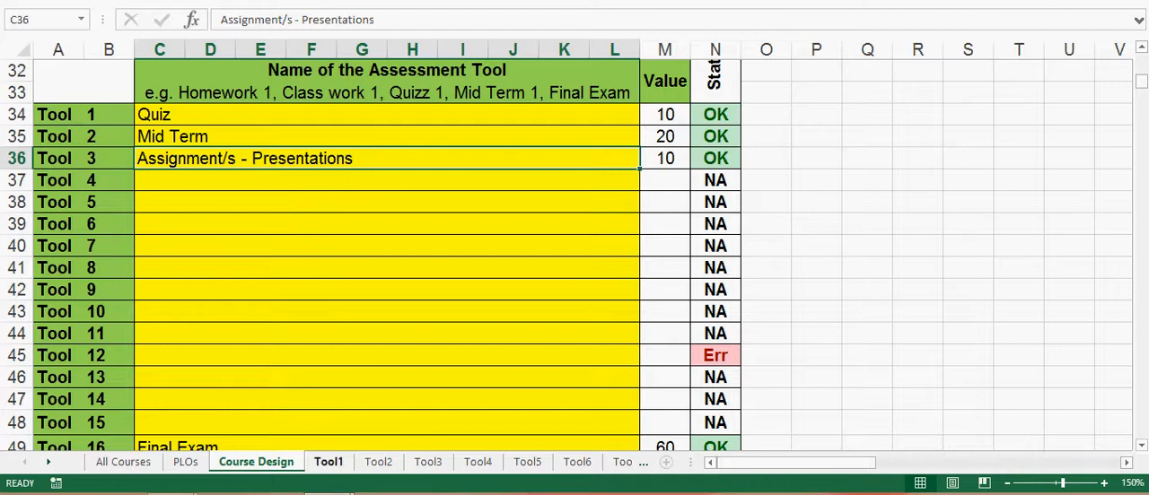
Step: Clear the marks and CLO 1 entries of Questions 1 and 2 on the Tool1 sheet, range D11:E12
click(328, 461)
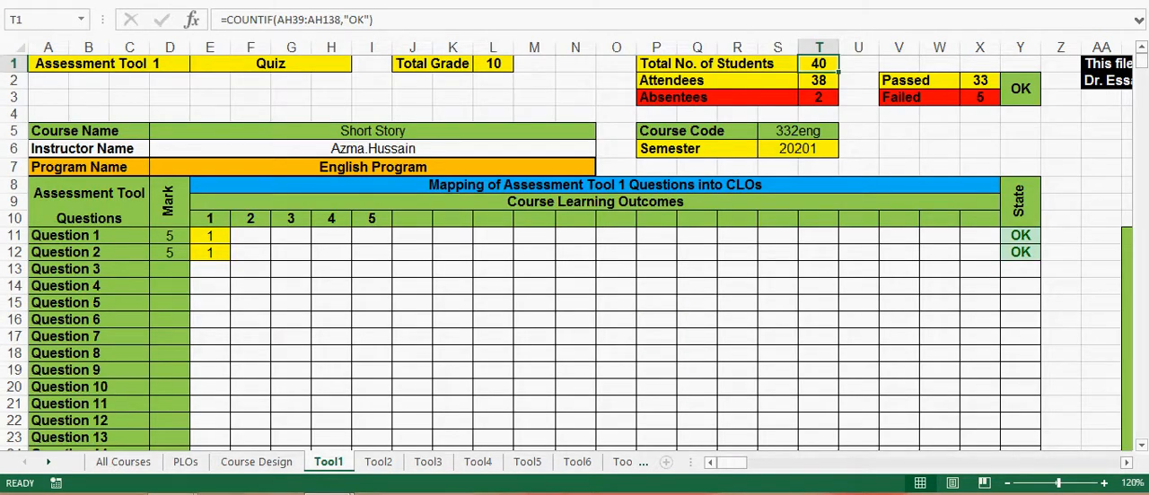
drag(169, 236, 209, 253)
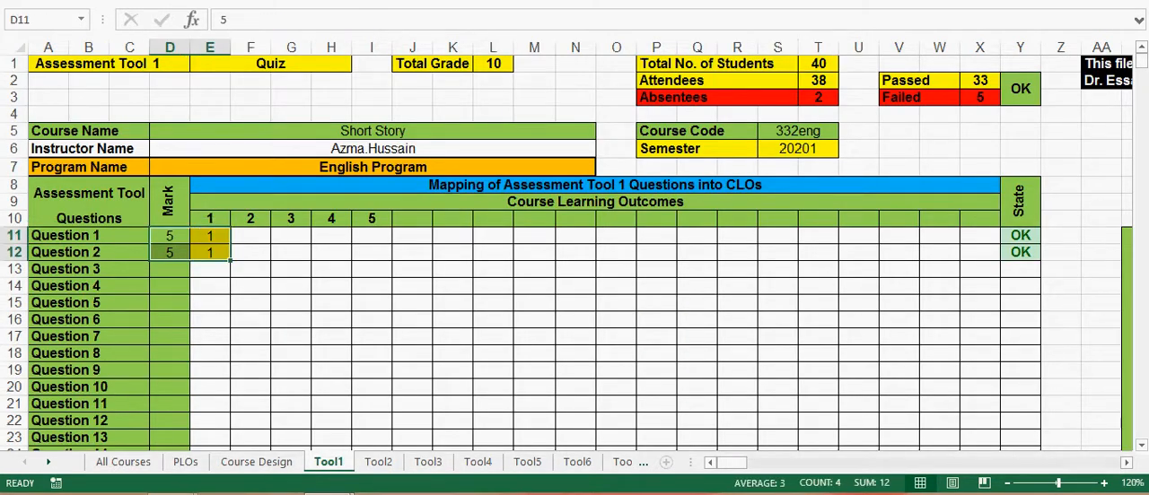
key(Delete)
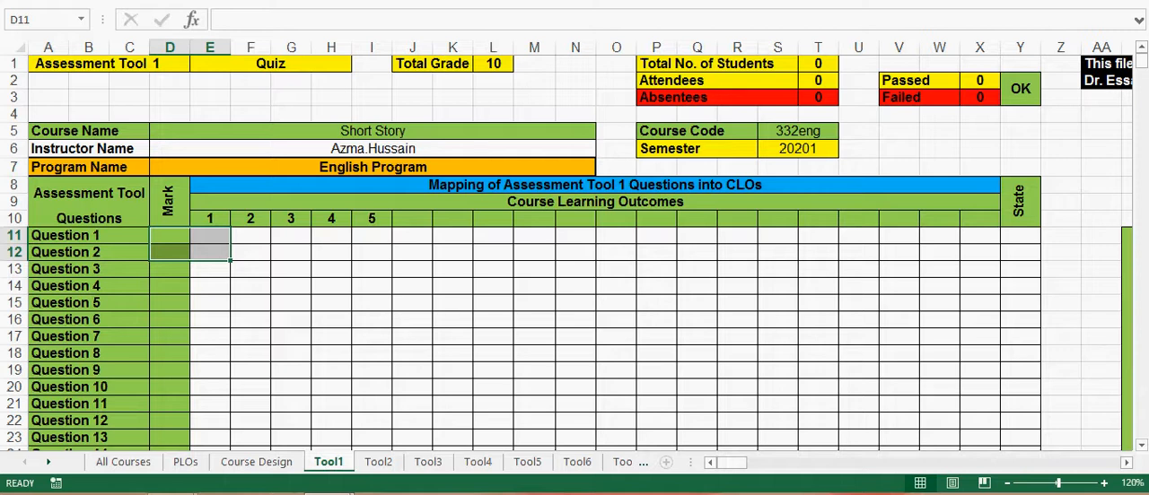
Step: Set the marks of Question 1 and Question 2 to 5 each in the Quiz's Mark column
click(170, 236)
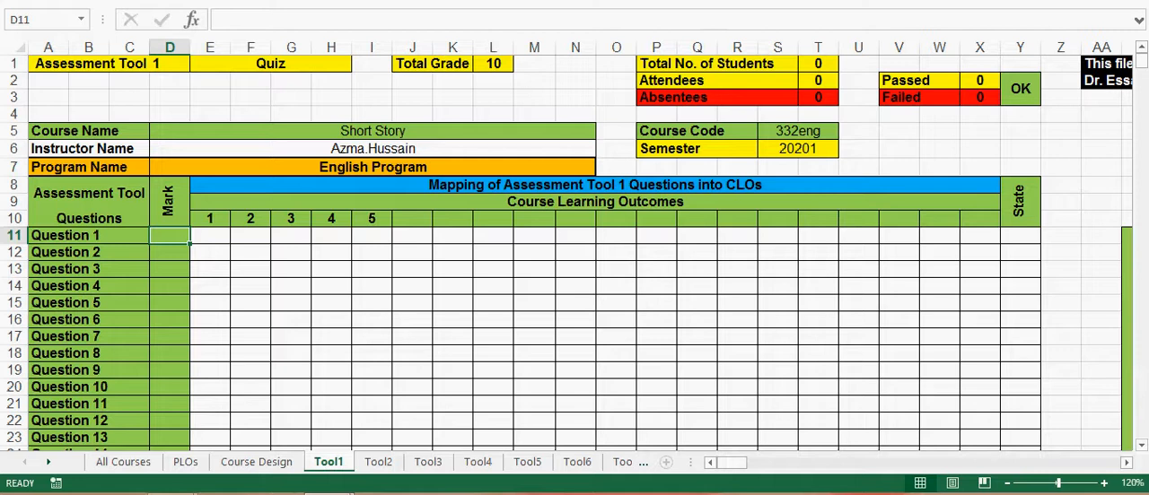
text(5)
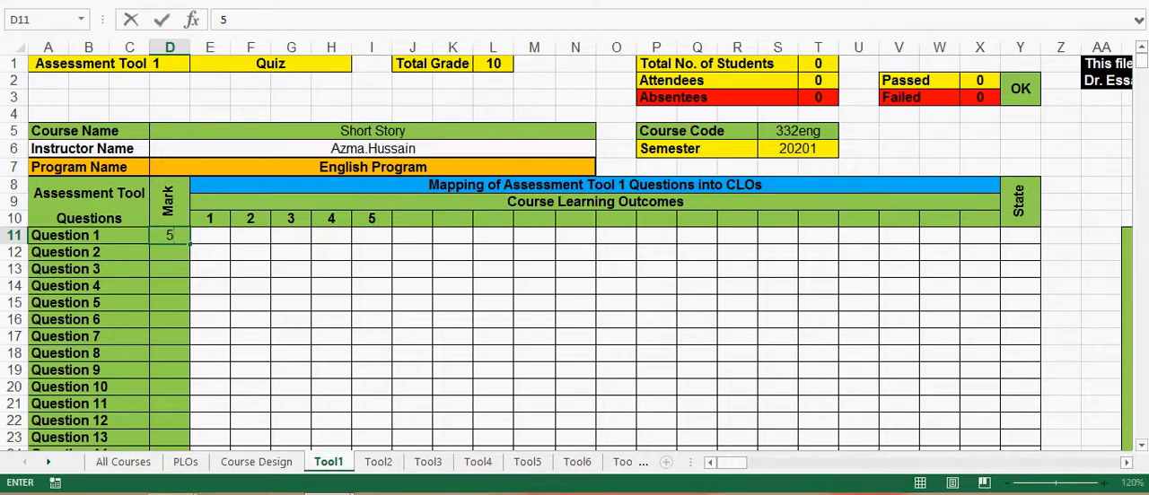
key(Return)
text(5)
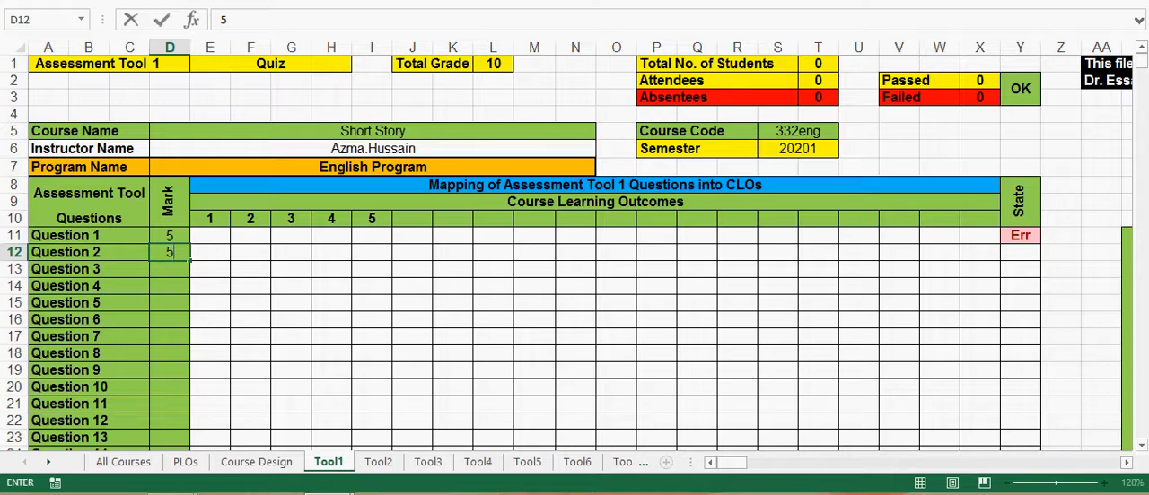
Step: Map Question 1 of the Quiz to CLO 1 by entering 1 in cell E11
click(210, 236)
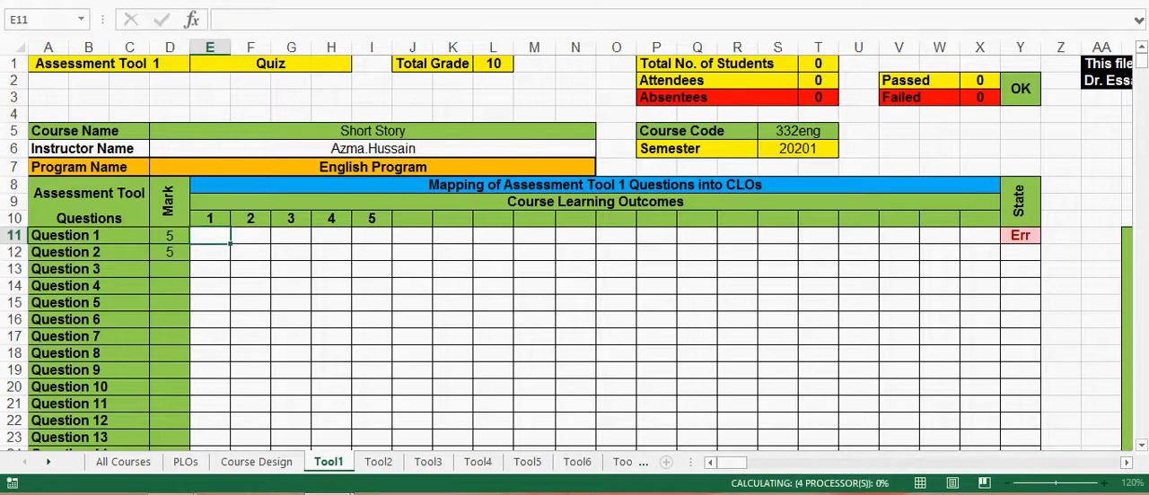
text(1)
key(Return)
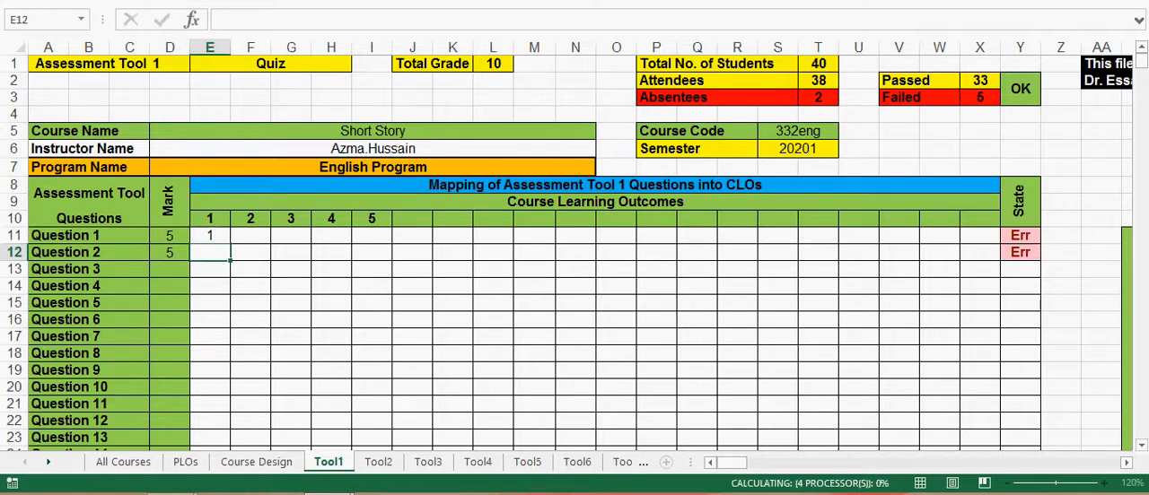
Step: Map Question 2 of the Quiz to CLO 1 by entering 1 in cell E12
text(1)
click(251, 269)
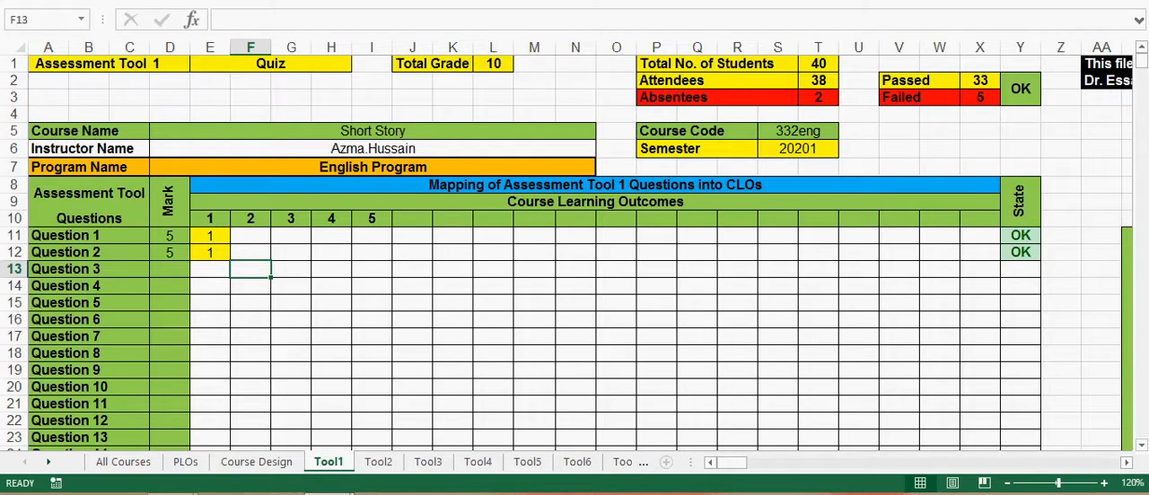
click(210, 236)
click(251, 236)
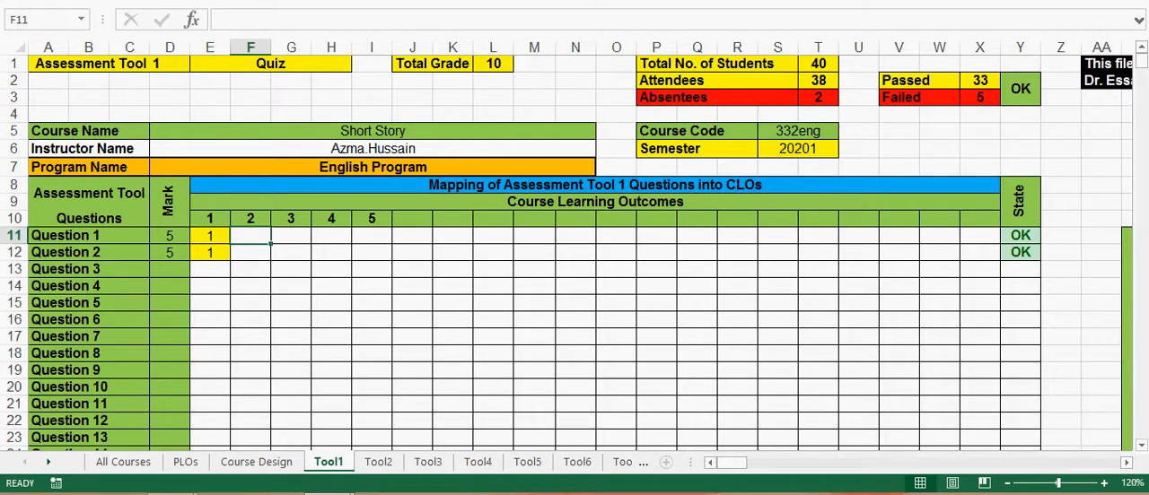
click(210, 236)
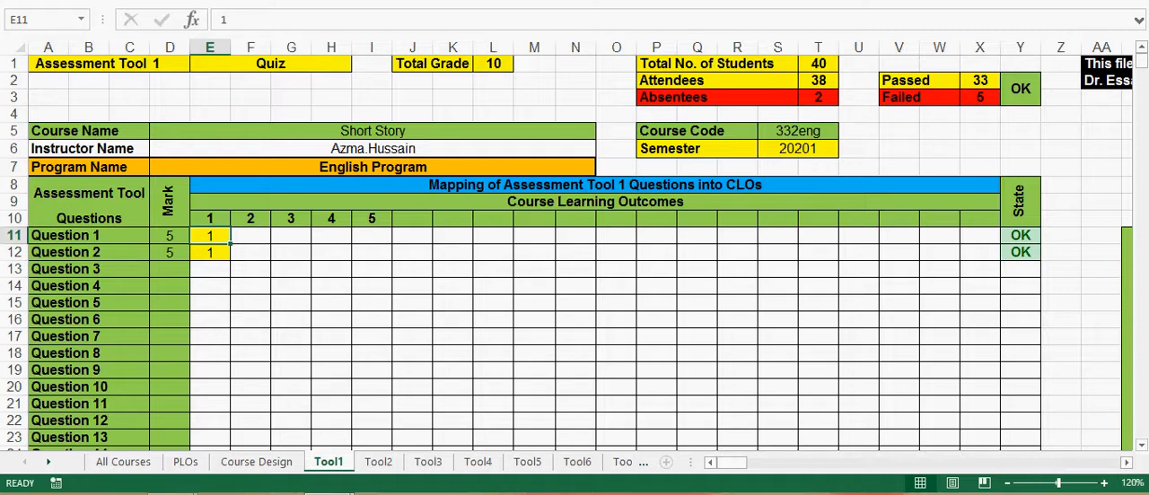
click(210, 253)
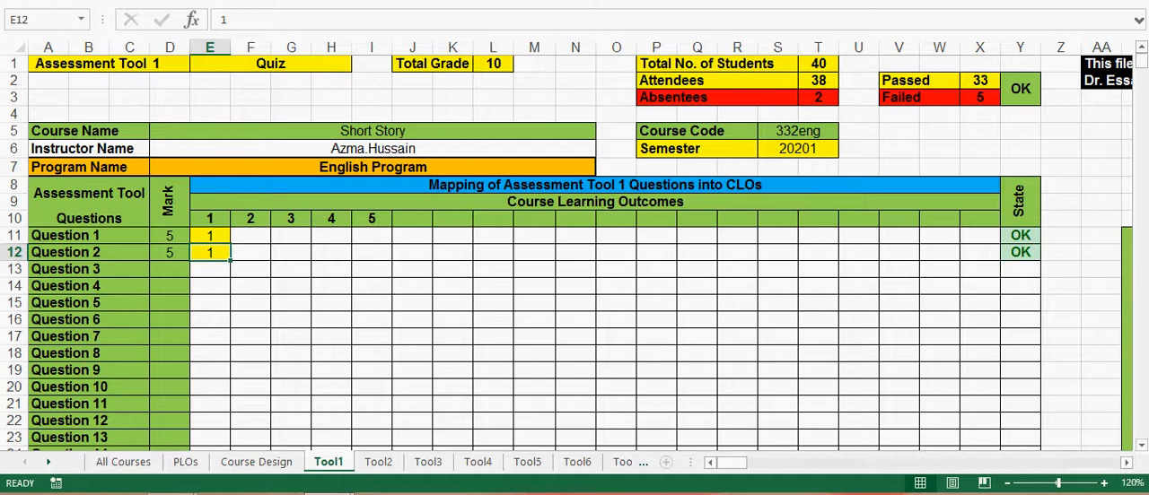
Step: Check the Total Marks, CLO Weight and CLO Score rows beneath the Quiz's question mapping
scroll(575, 252, down, 3)
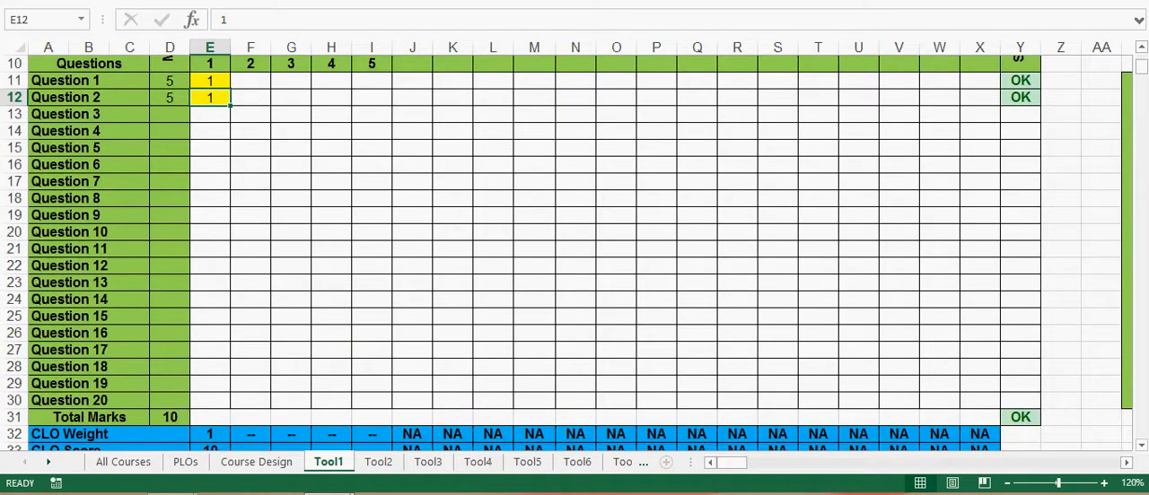
click(169, 417)
scroll(170, 418, down, 1)
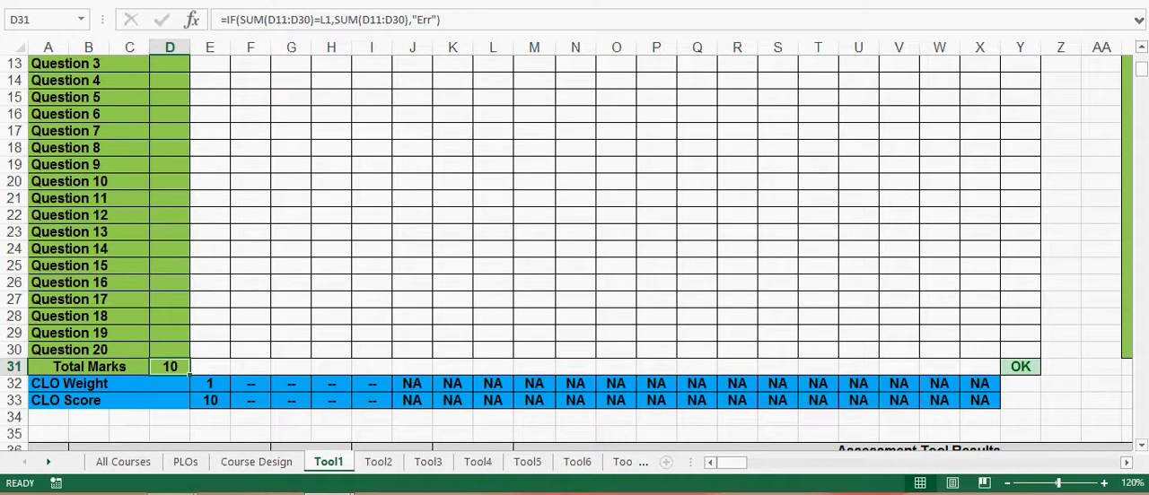
click(210, 384)
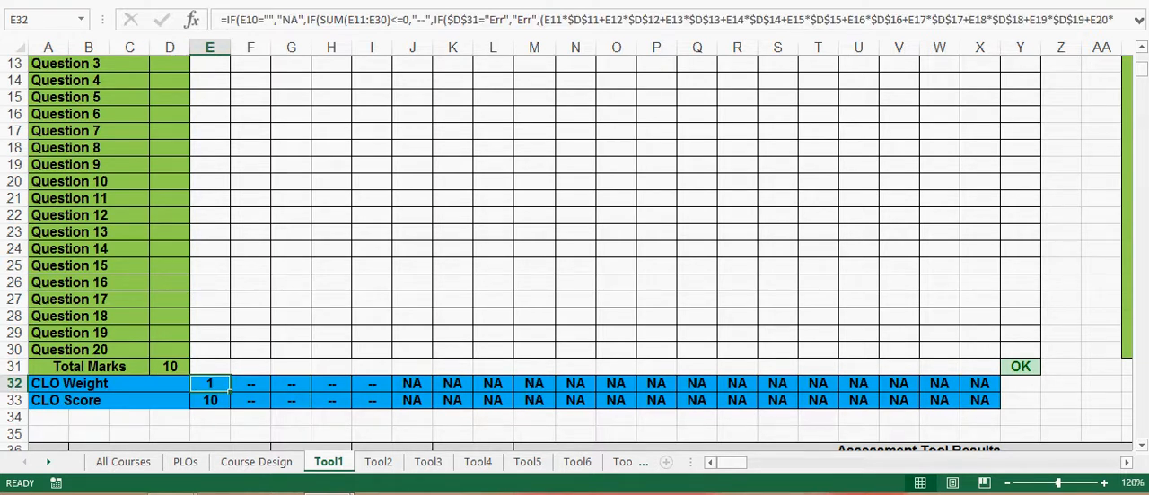
scroll(575, 251, down, 2)
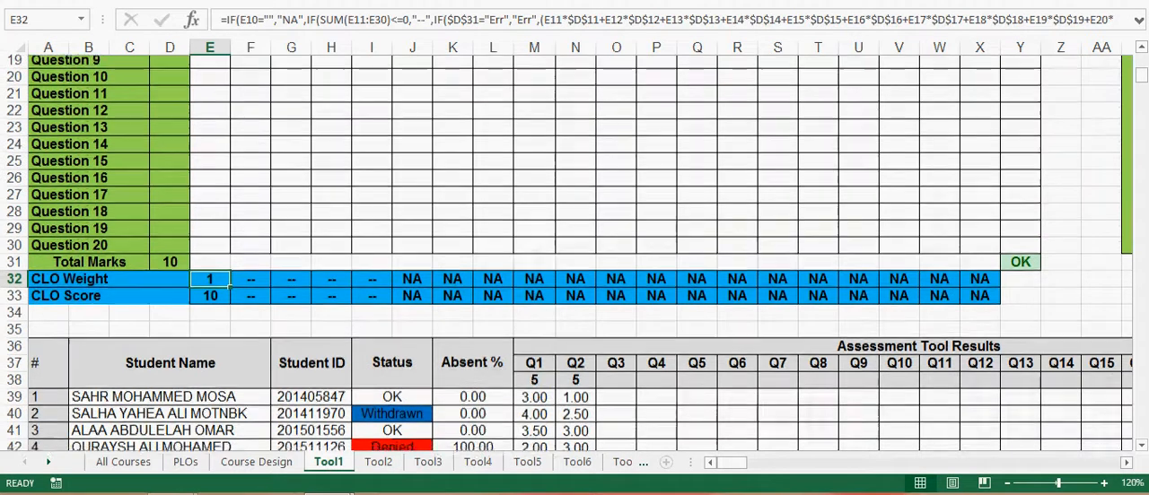
scroll(574, 252, down, 3)
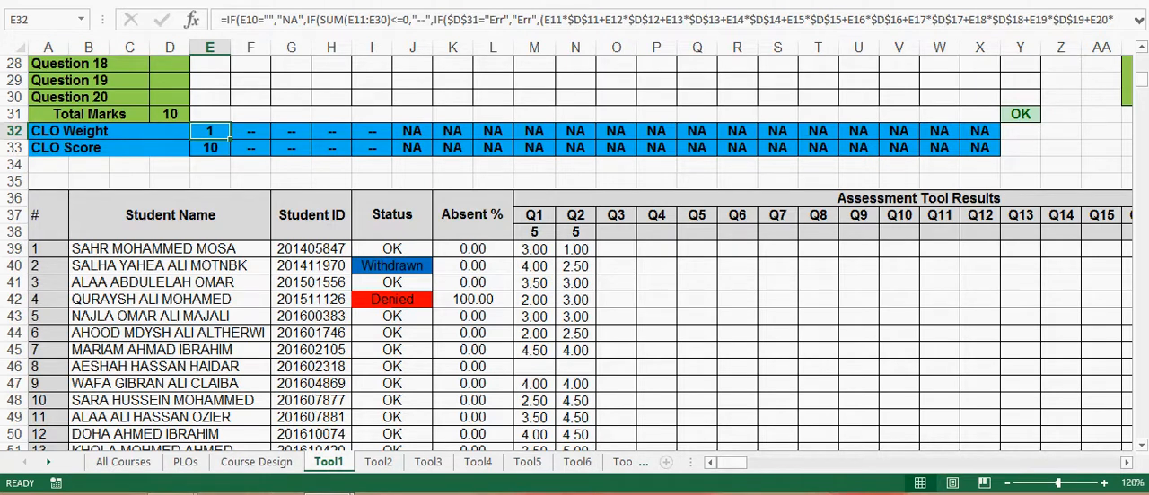
Step: Examine the first student's Q1 and Q2 marks in the Assessment Tool Results table
drag(534, 249, 575, 249)
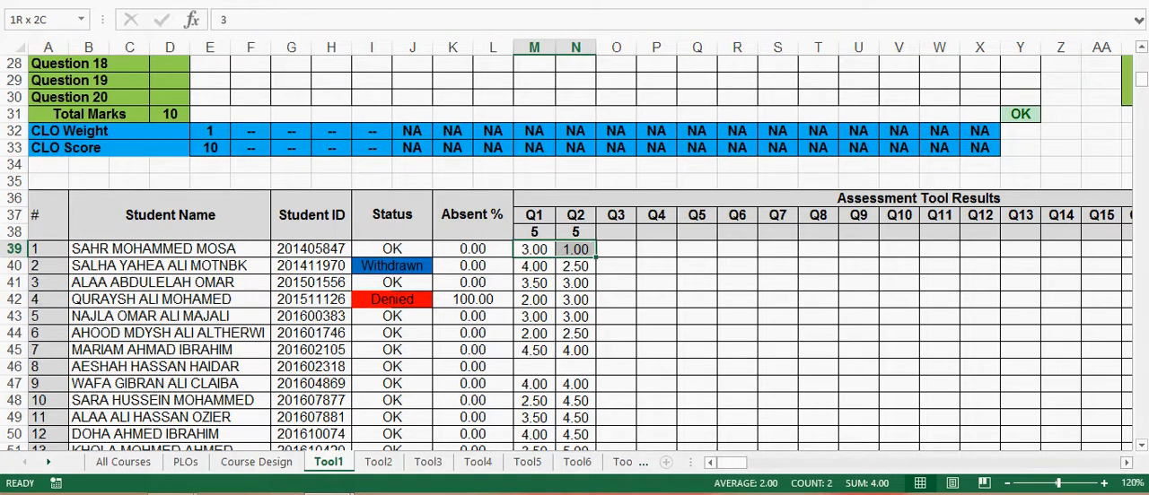
key(ctrl+c)
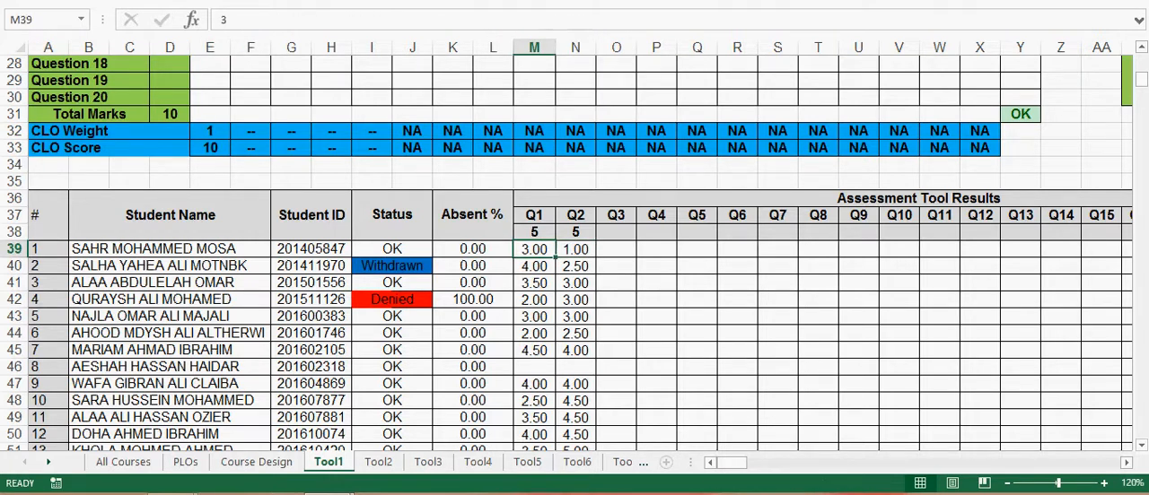
click(575, 249)
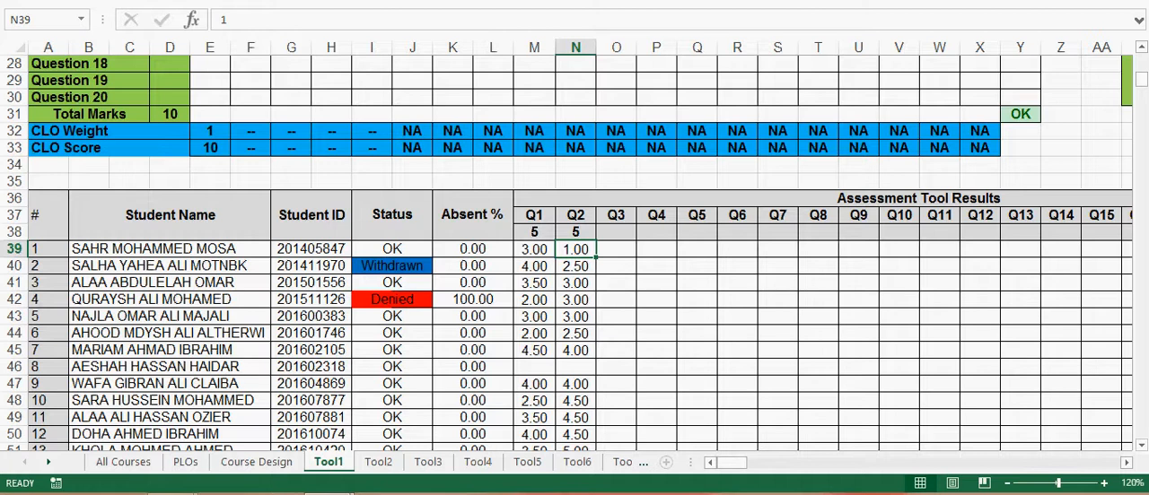
click(534, 249)
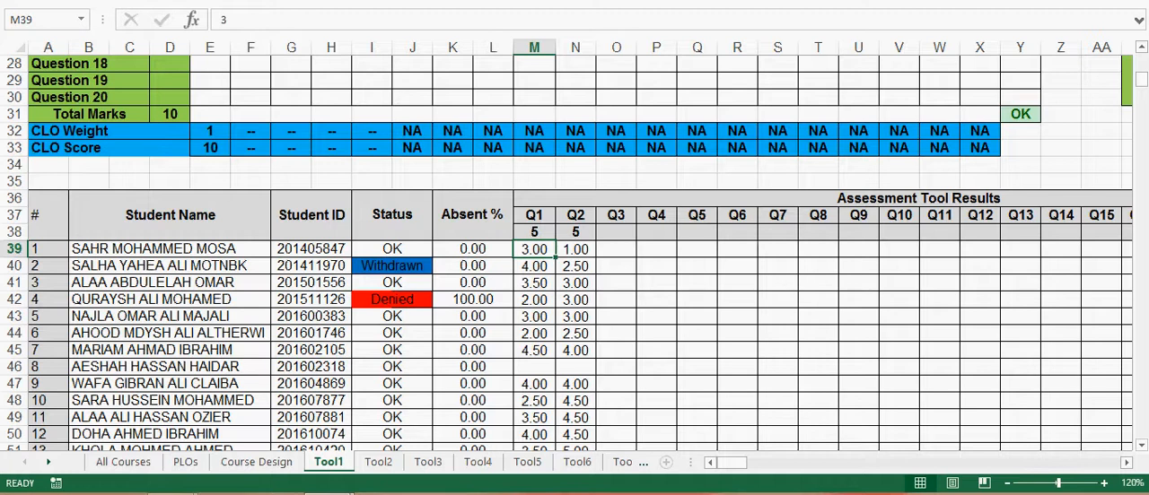
click(576, 250)
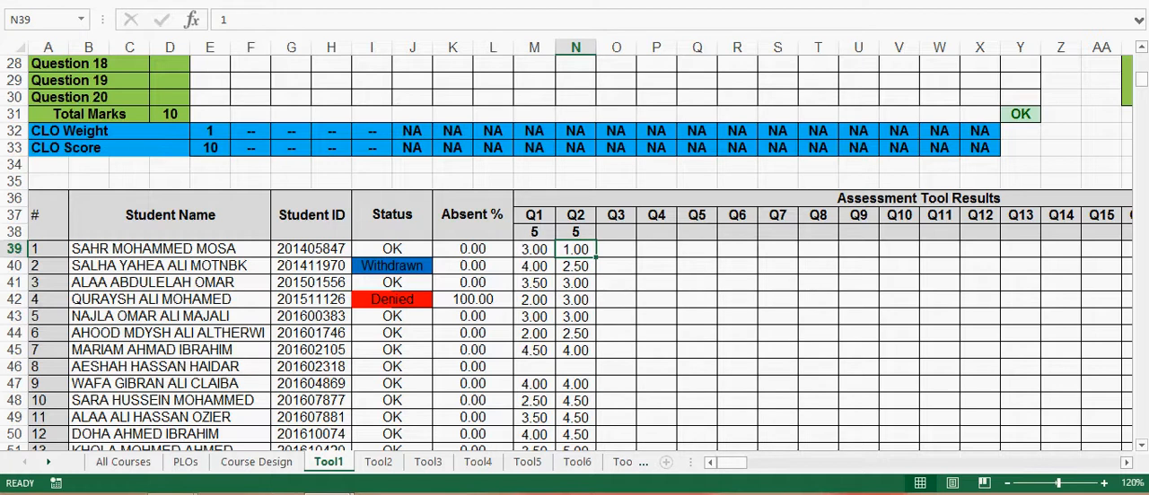
Step: Delete the leftover Q1 and Q2 marks below the last listed student, range M79:N90
drag(534, 248, 596, 408)
click(534, 316)
scroll(534, 316, down, 2)
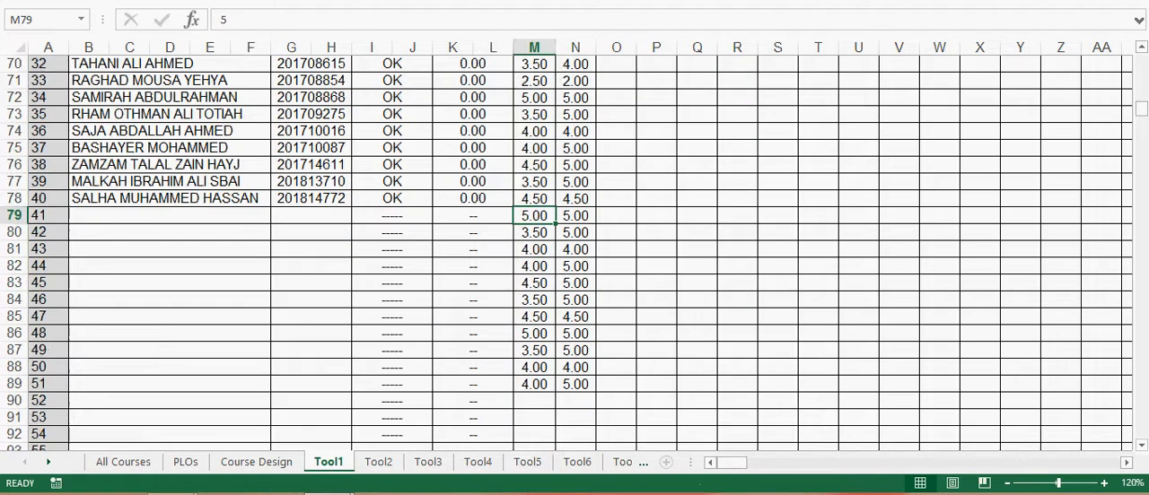
drag(535, 216, 575, 400)
key(Delete)
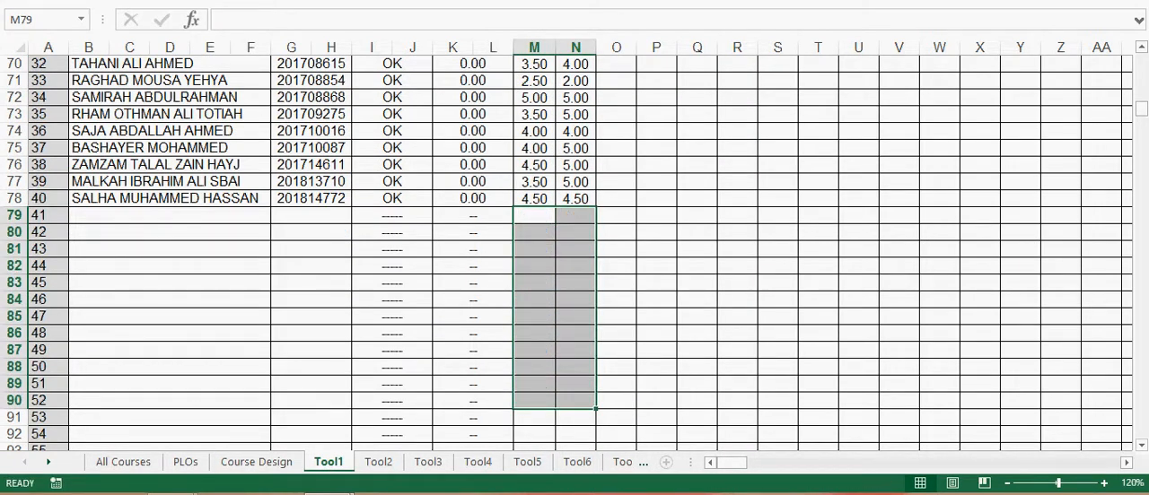
Step: Check how the student in row 46, whose Q1 and Q2 marks are blank, is treated in the Total column
scroll(575, 251, up, 11)
scroll(574, 251, up, 3)
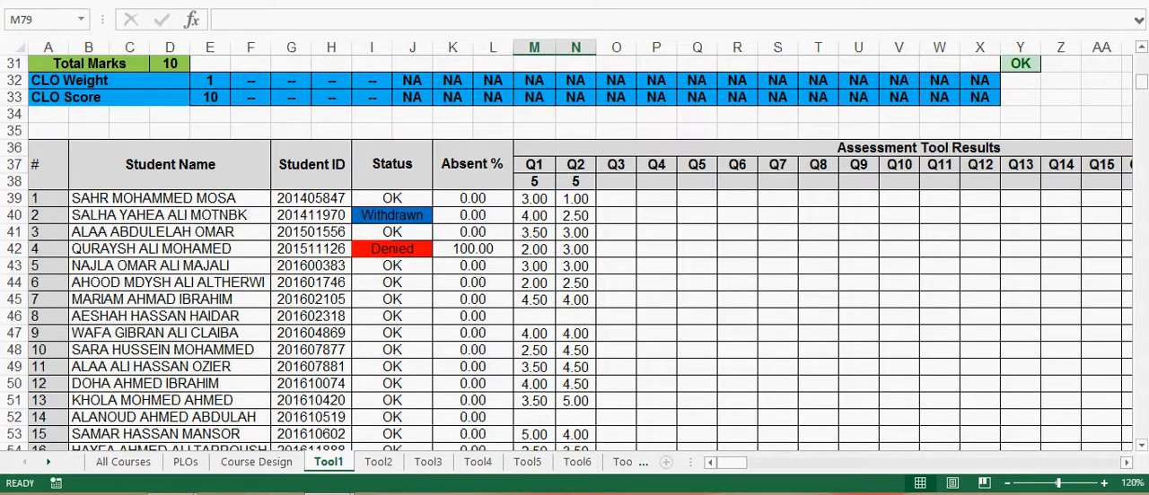
drag(535, 317, 575, 317)
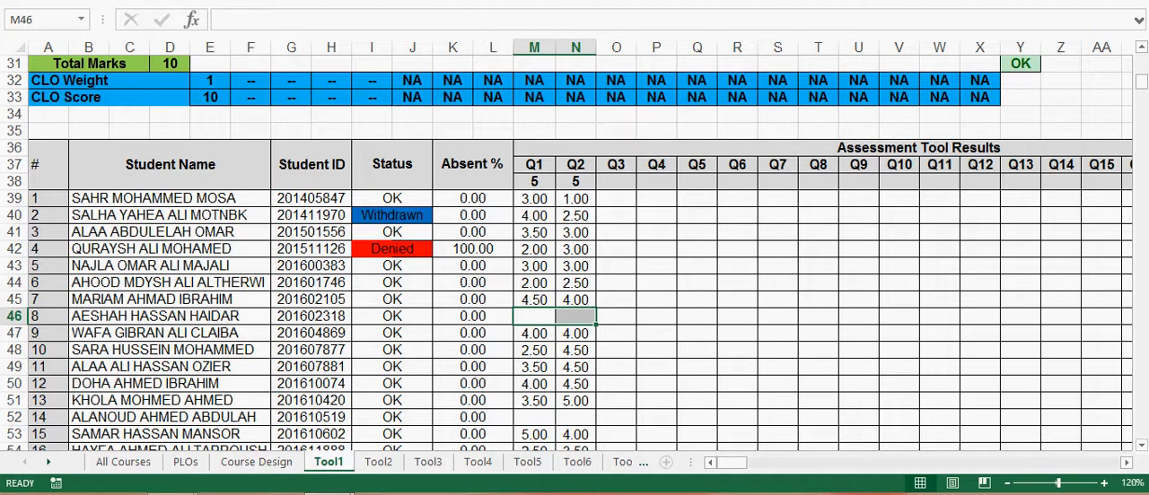
drag(730, 462, 738, 462)
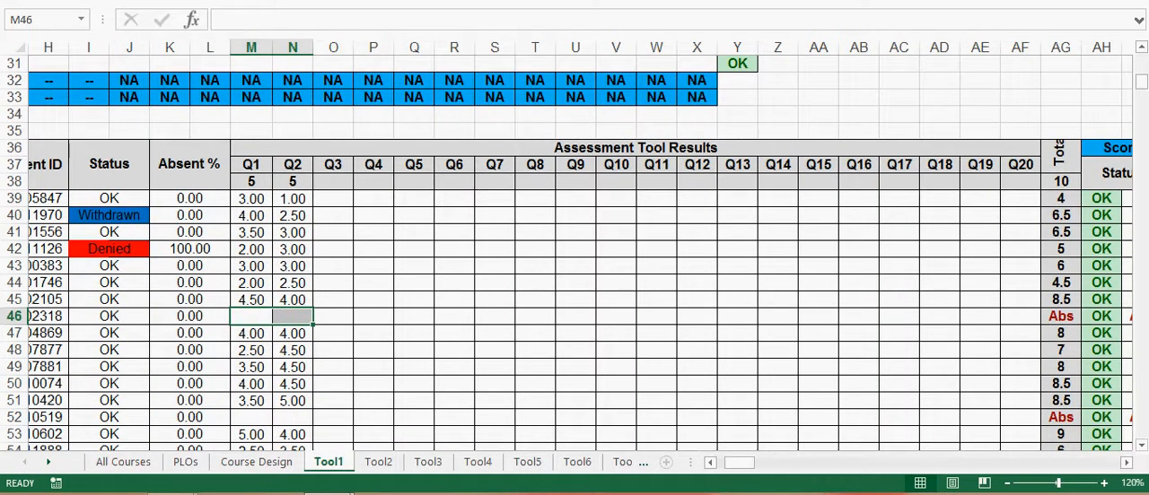
click(1061, 317)
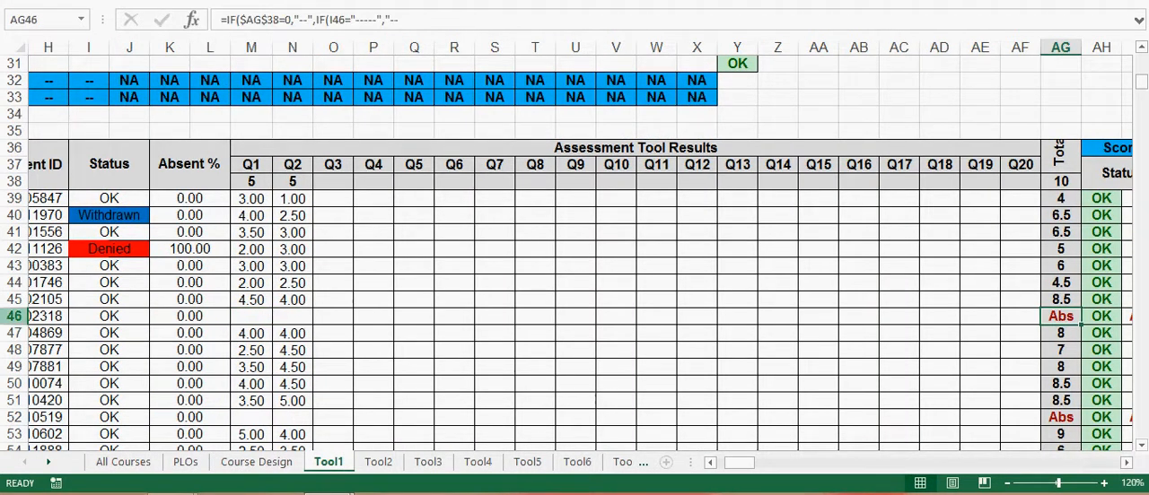
click(14, 316)
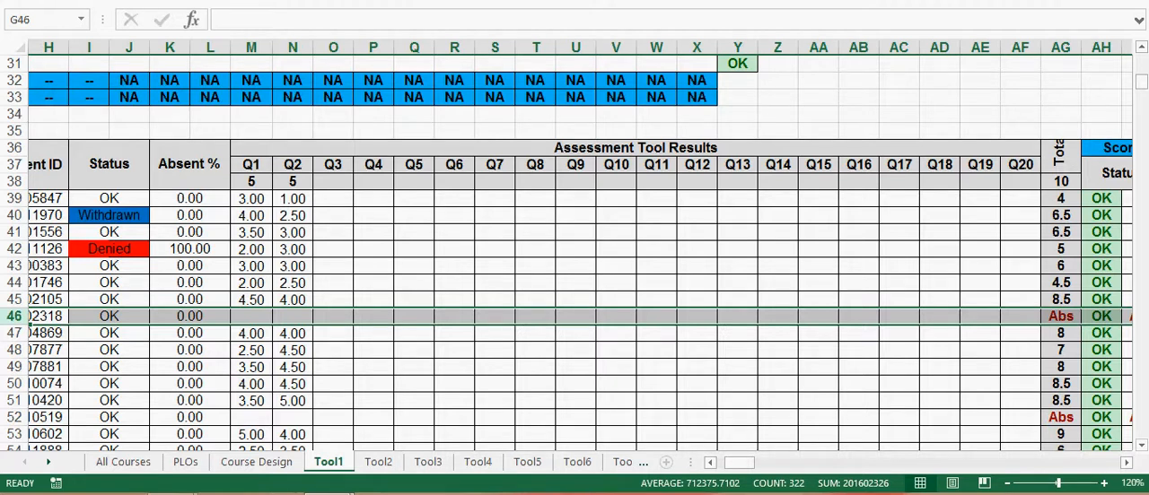
Step: Review the first student's total, status and pass/fail cells, and the CLO 1 score column in the results table
drag(251, 199, 293, 299)
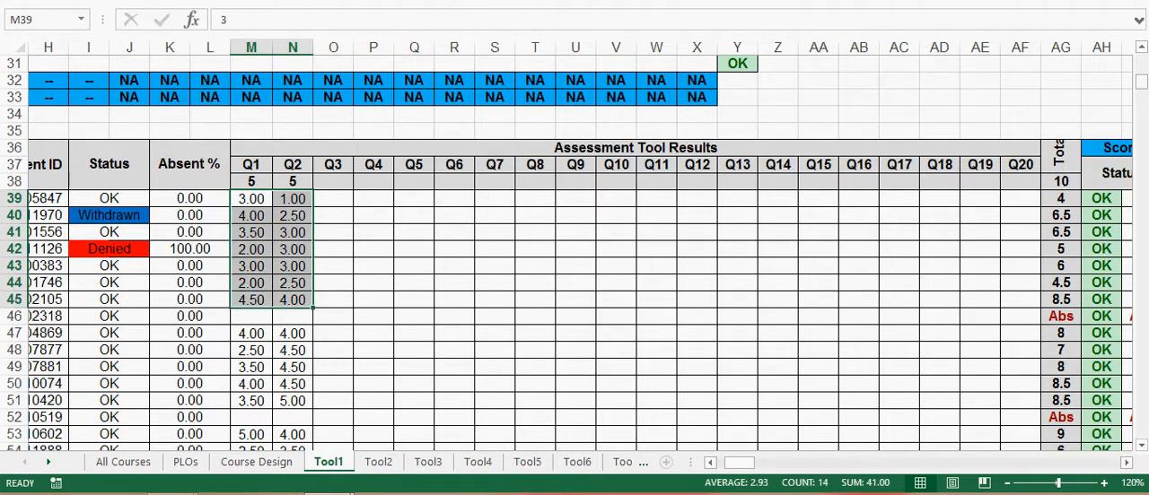
click(252, 199)
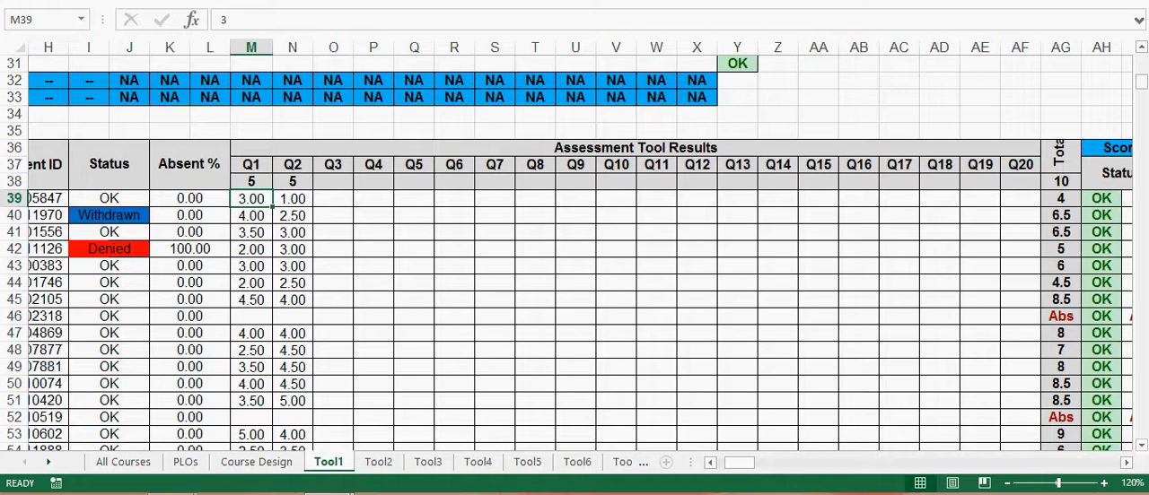
scroll(580, 254, right, 5)
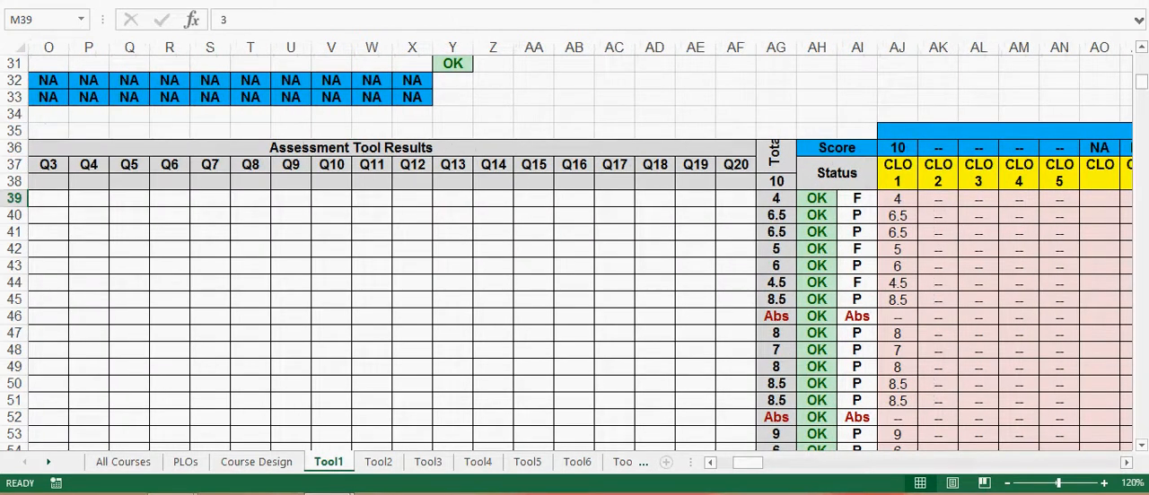
click(776, 199)
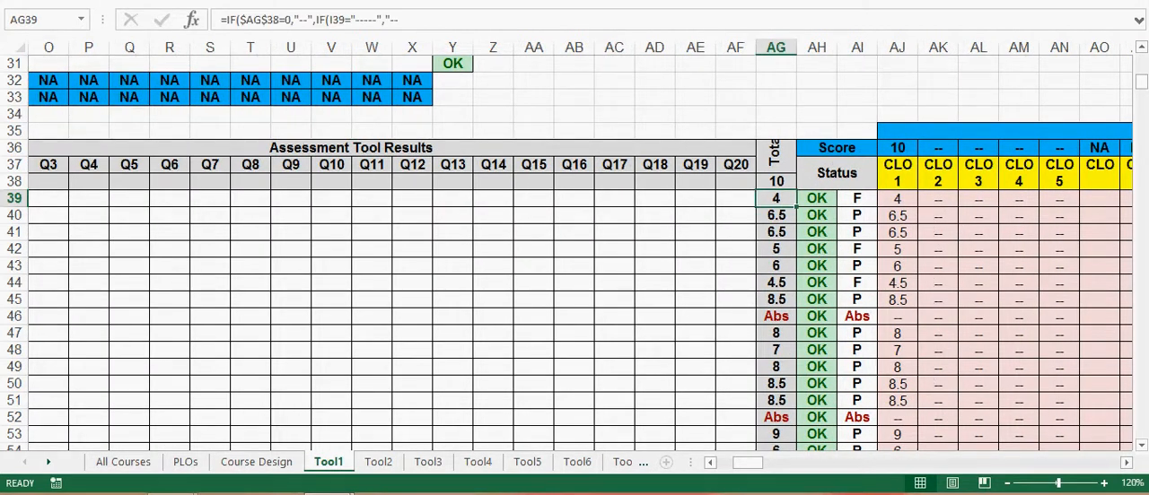
click(817, 198)
click(857, 198)
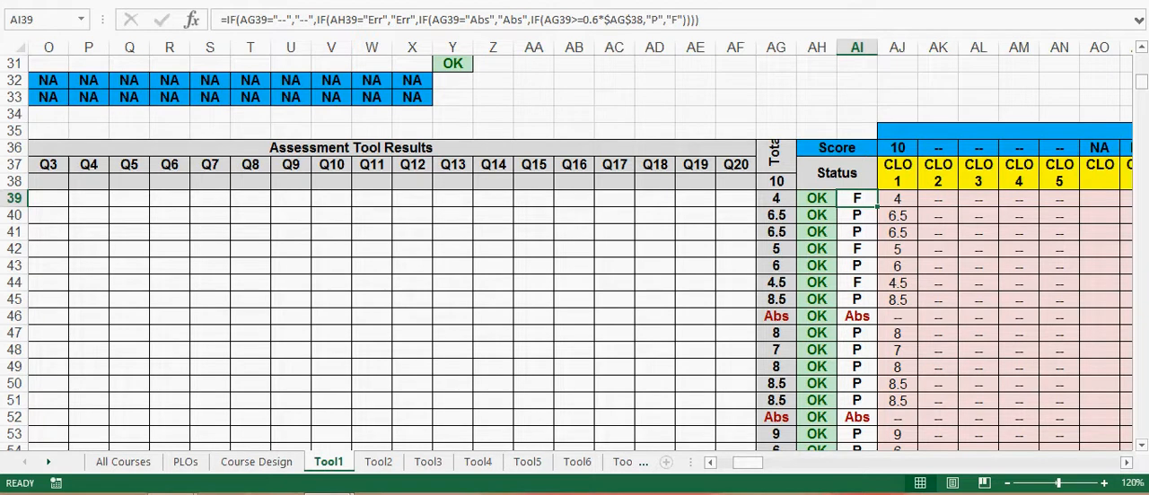
click(898, 198)
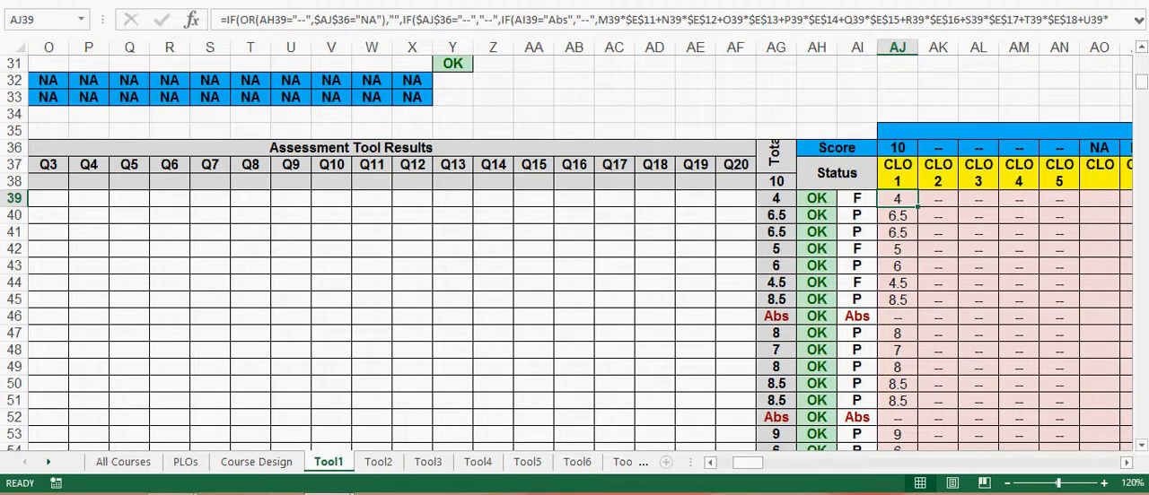
drag(898, 182, 897, 449)
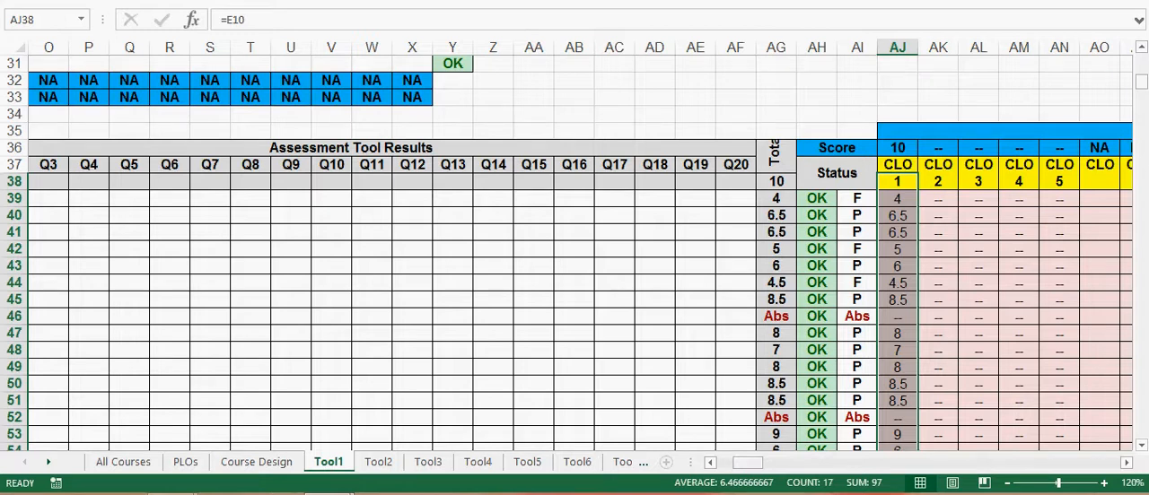
Step: Examine the Assessment Summary of Quiz at the end of the sheet, including the CLO 1 Score and Passing Score
drag(750, 463, 729, 463)
scroll(574, 251, down, 7)
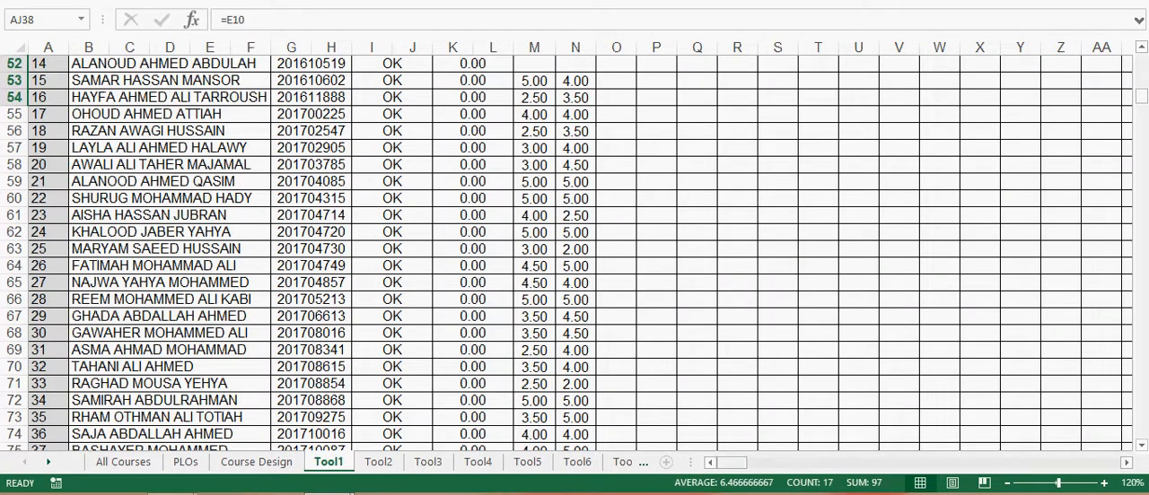
drag(732, 463, 763, 464)
scroll(575, 251, down, 5)
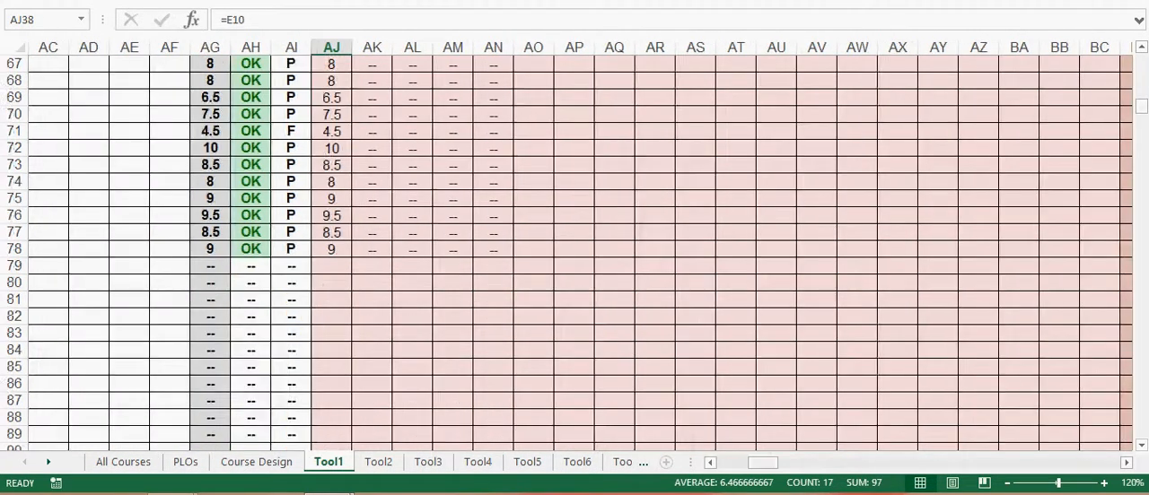
scroll(574, 252, down, 12)
drag(1141, 128, 1141, 429)
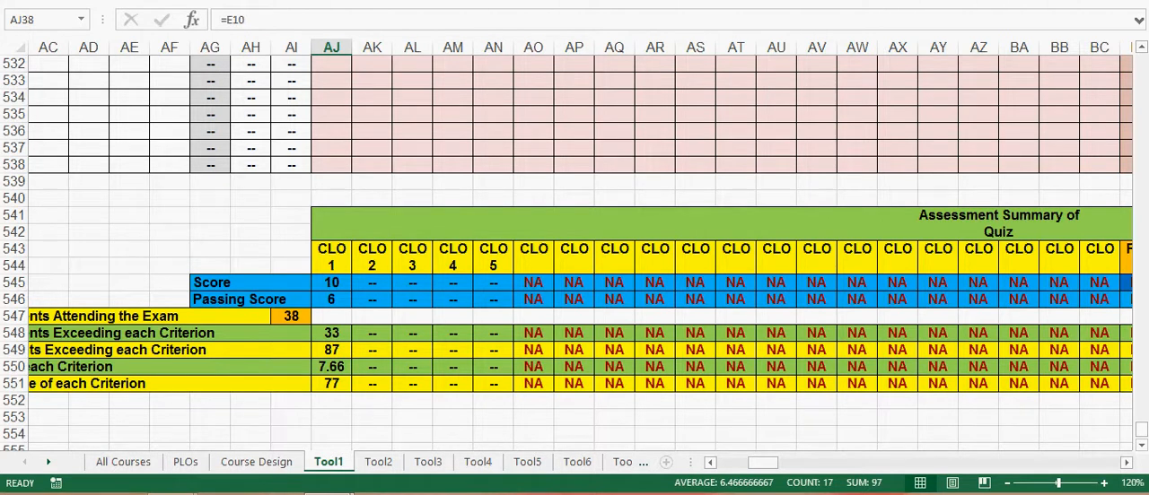
click(998, 215)
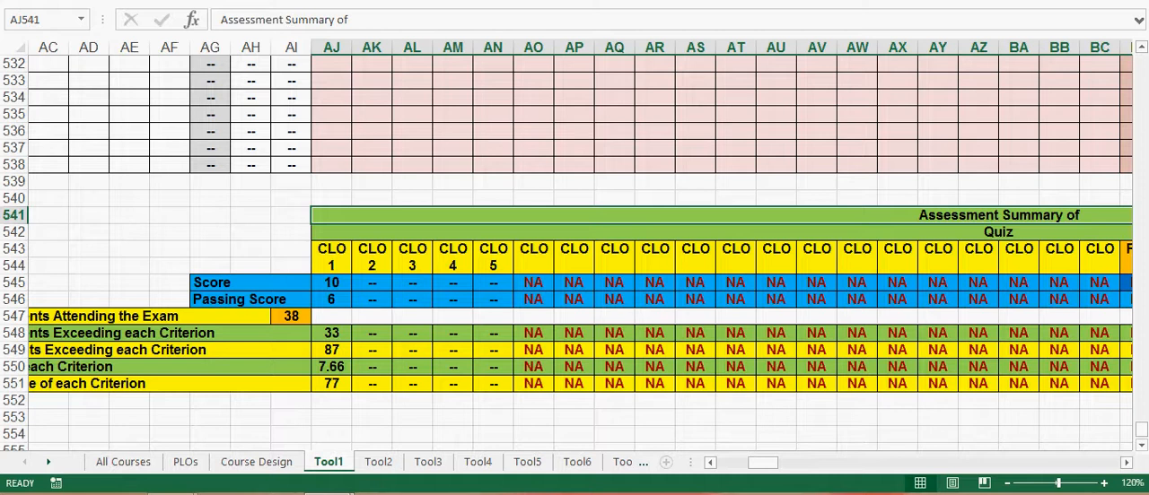
click(331, 283)
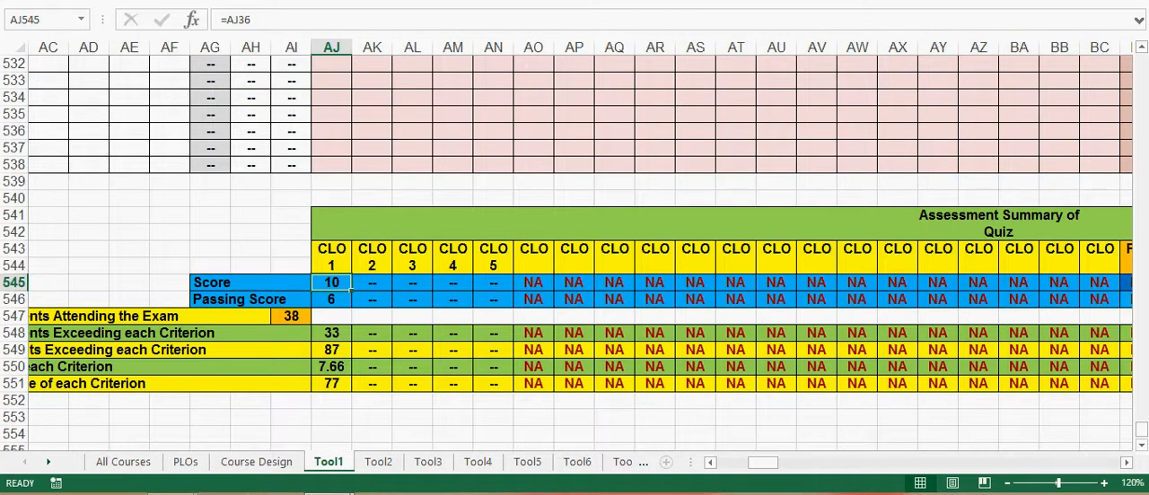
click(331, 300)
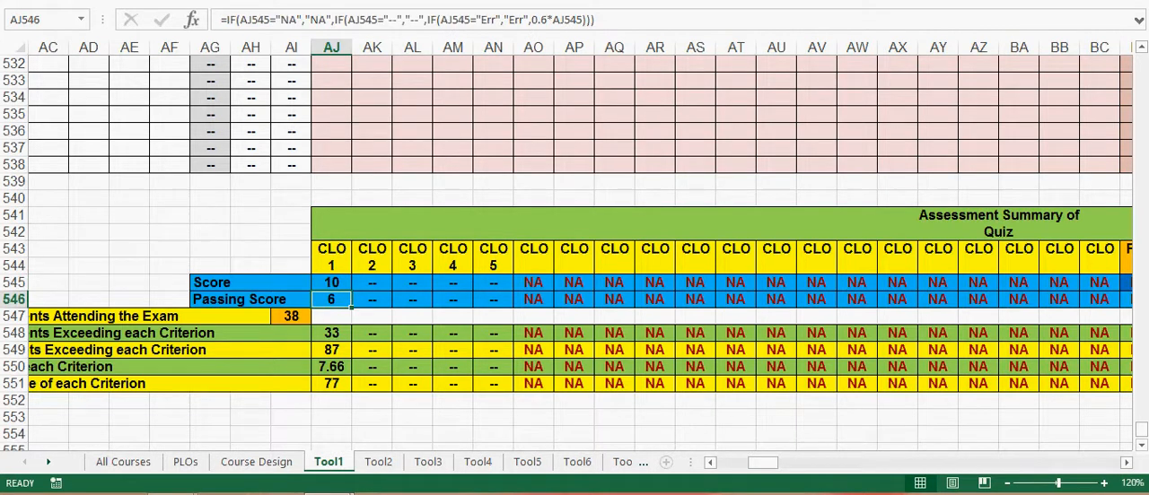
mouse_move(762, 463)
mouse_down()
mouse_move(743, 462)
mouse_move(760, 463)
mouse_up()
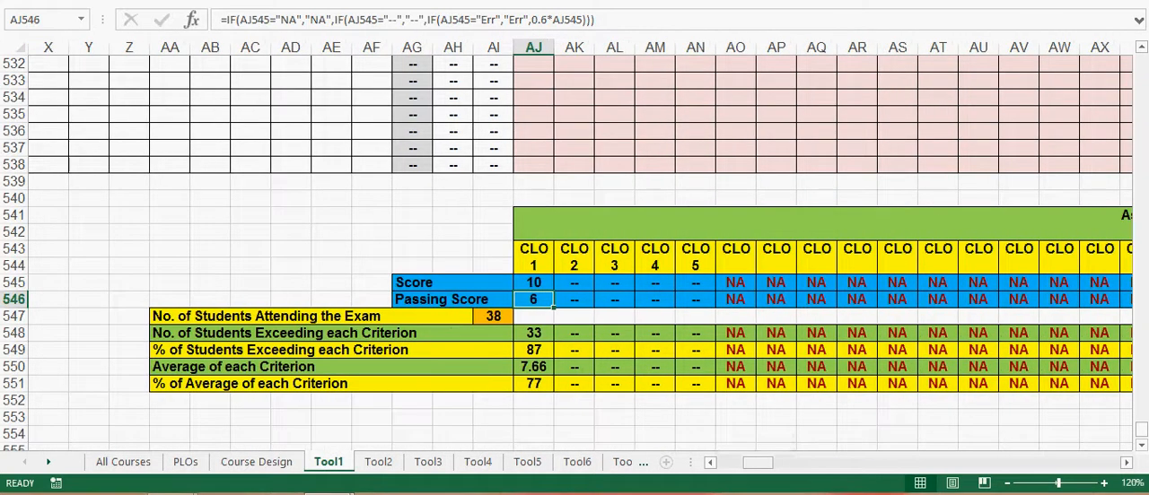
Step: Inspect the number of students attending the exam and the number and percentage of students exceeding the CLO 1 criterion in the summary
click(1104, 484)
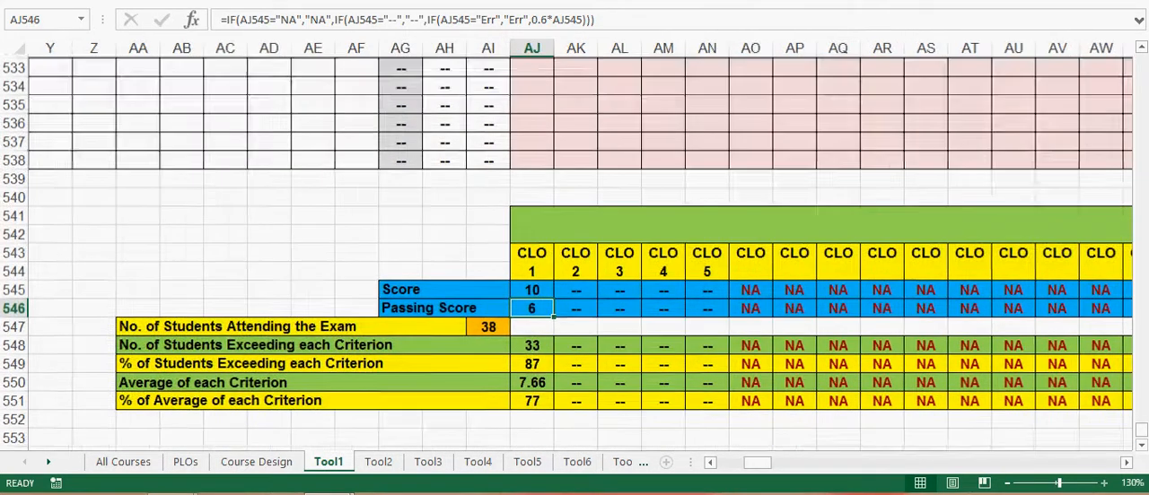
click(1104, 484)
click(1104, 483)
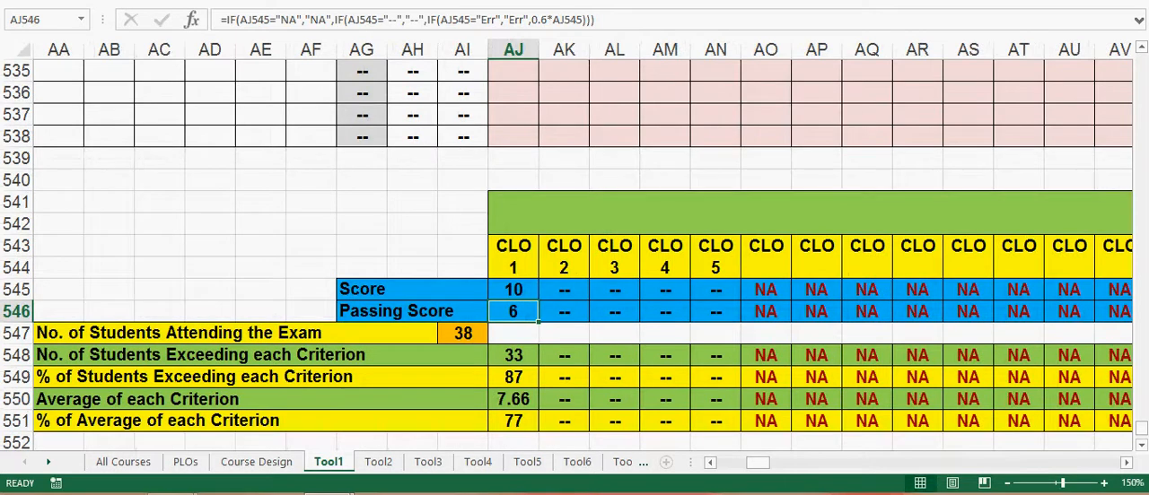
drag(757, 463, 753, 462)
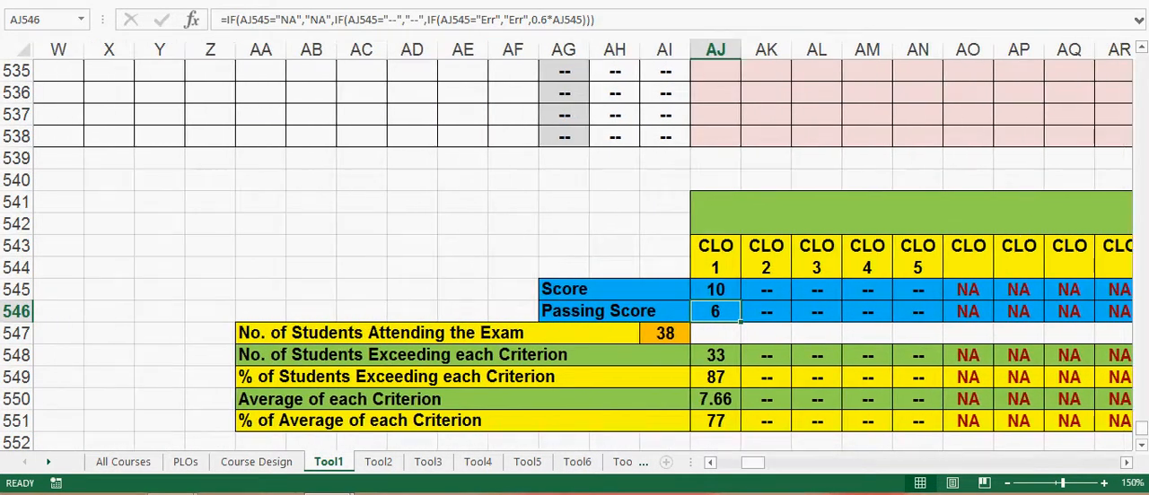
click(716, 355)
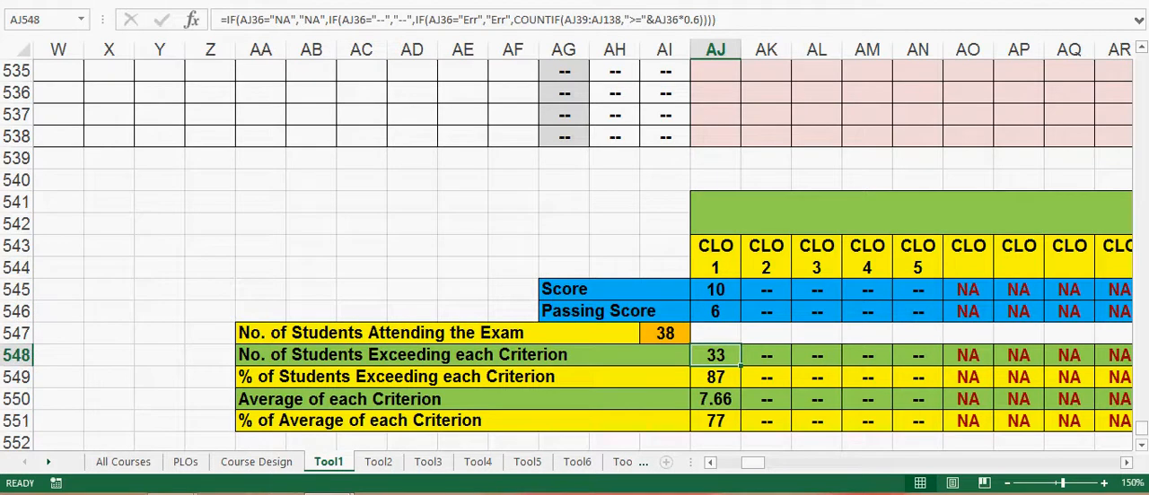
click(665, 333)
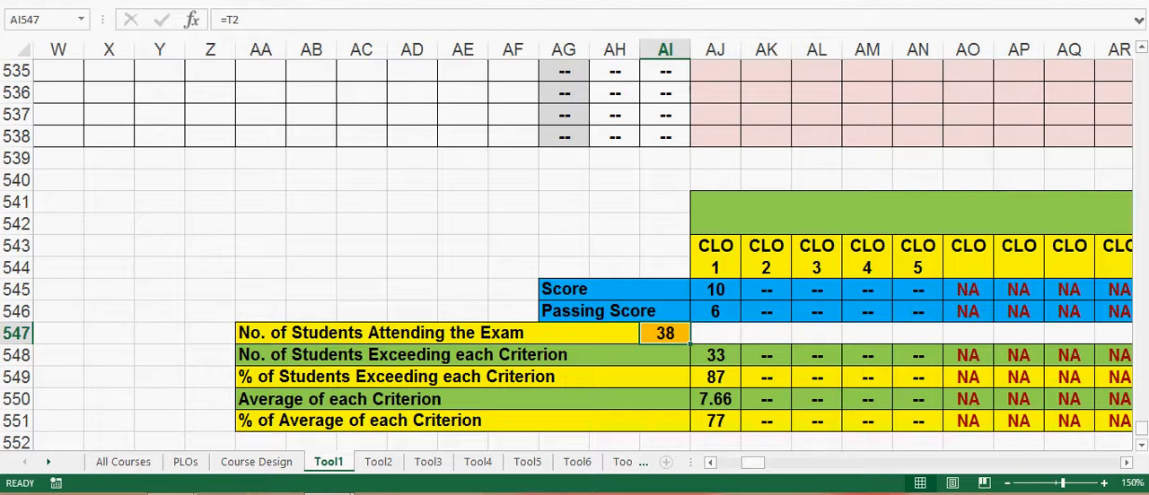
click(738, 384)
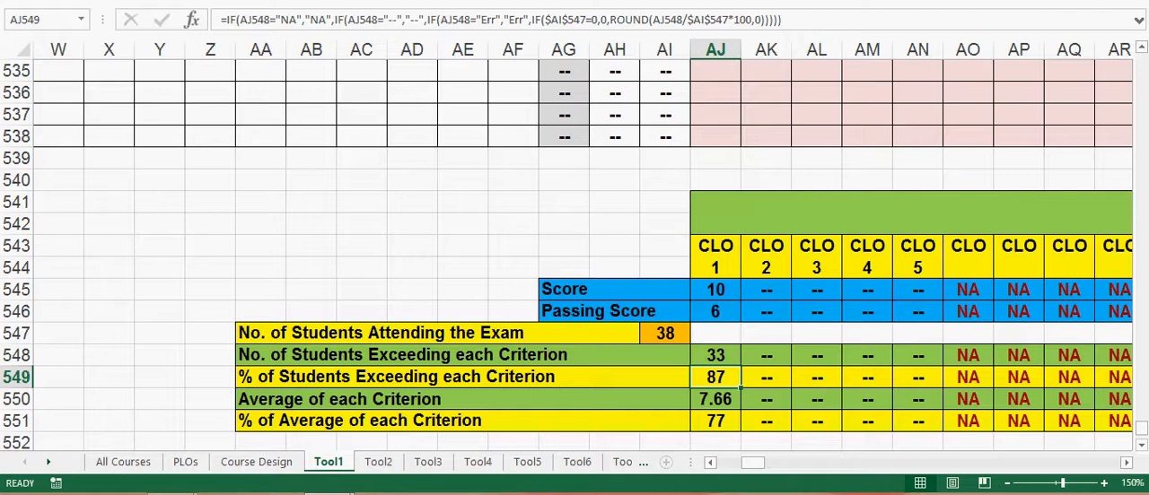
Step: Check the two-row heading of the Quiz assessment summary, cells AJ541 and AJ542, above the CLO columns
drag(752, 464, 767, 463)
click(942, 224)
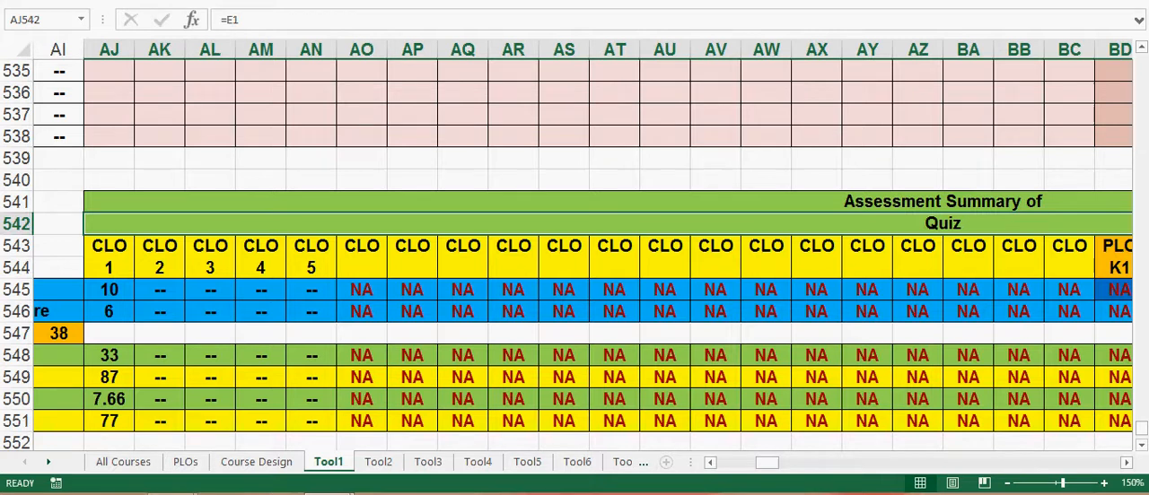
drag(1095, 203, 1096, 223)
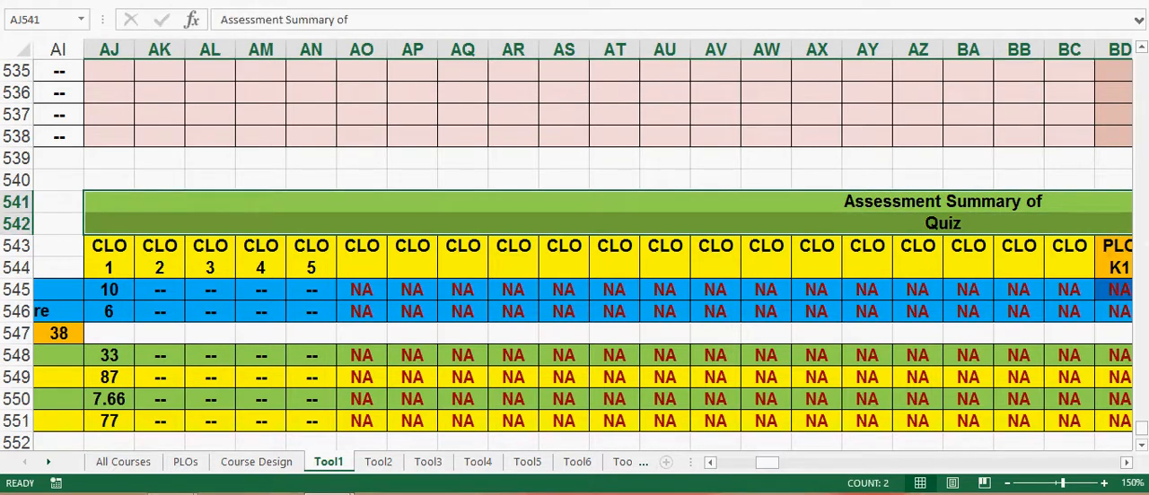